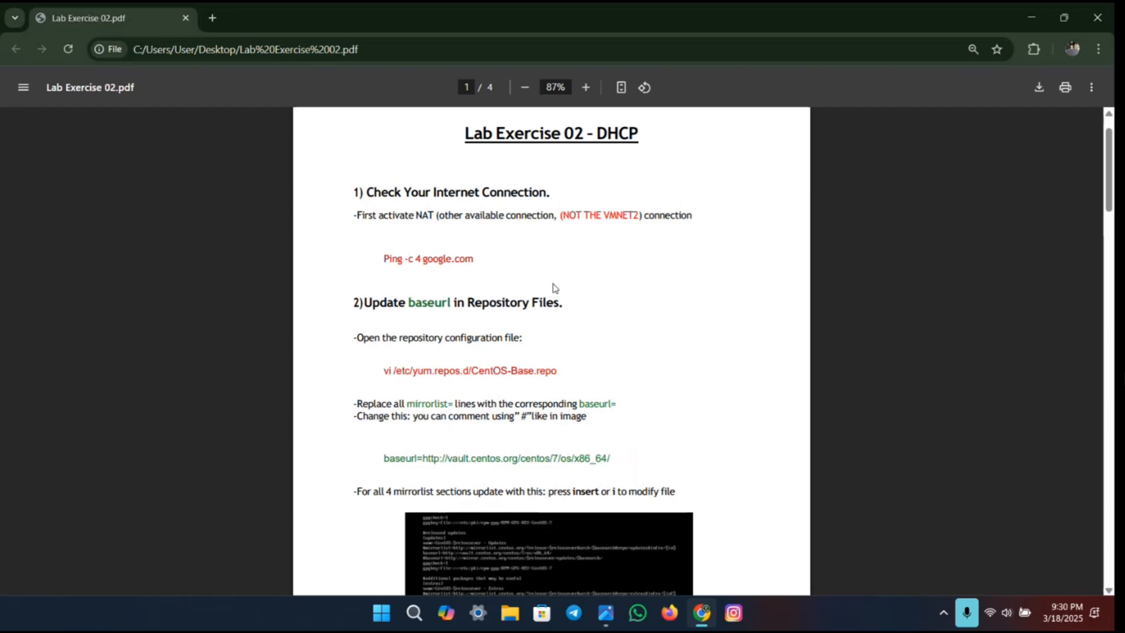
# Step: Switch to the servernew virtual machine, log in as root with the account password, and start nmtui
pyautogui.press('ctrl+super+Left')
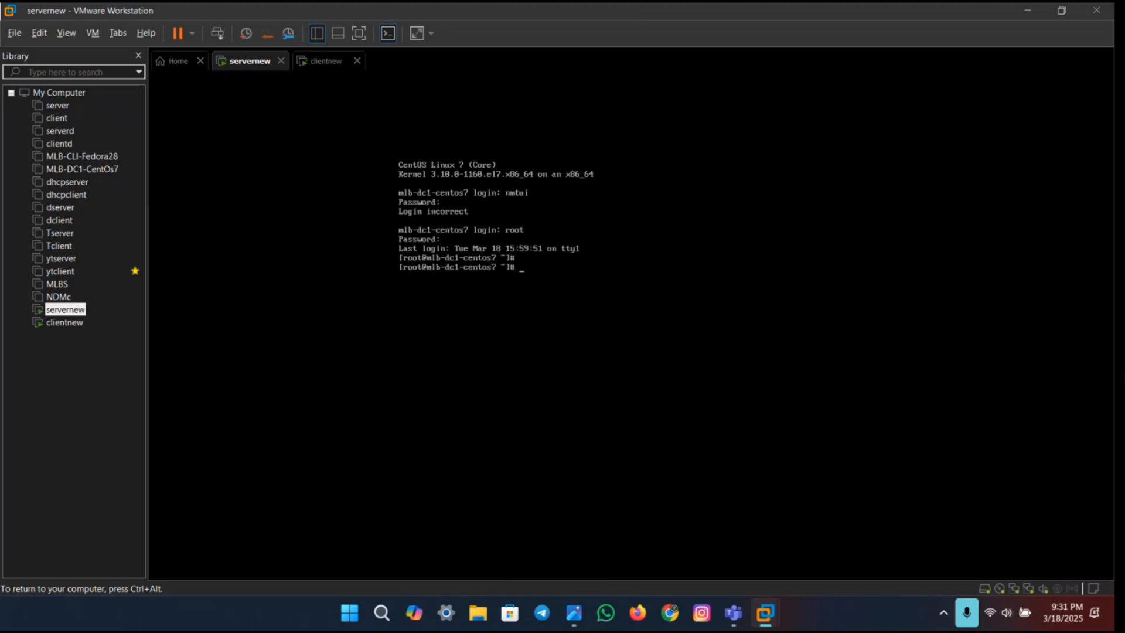
pyautogui.write('nmtui')
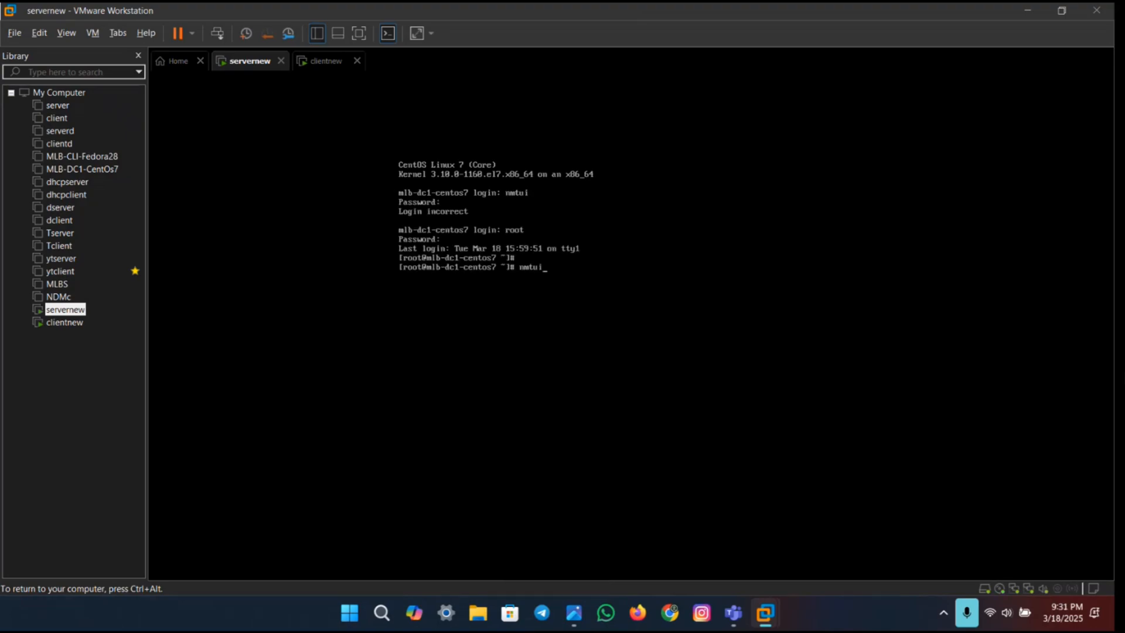
pyautogui.press('Return')
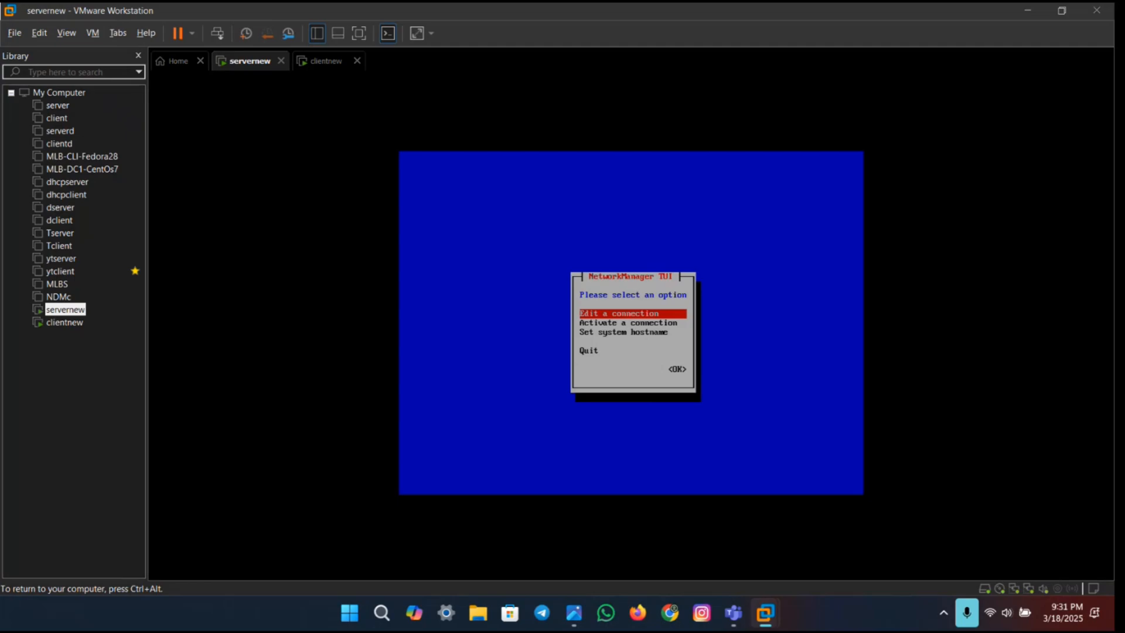
# Step: Activate the NAT connection on ens33 and deactivate the VMnet2 connection on ens36
pyautogui.press('Down')
pyautogui.press('Return')
pyautogui.press('Return')
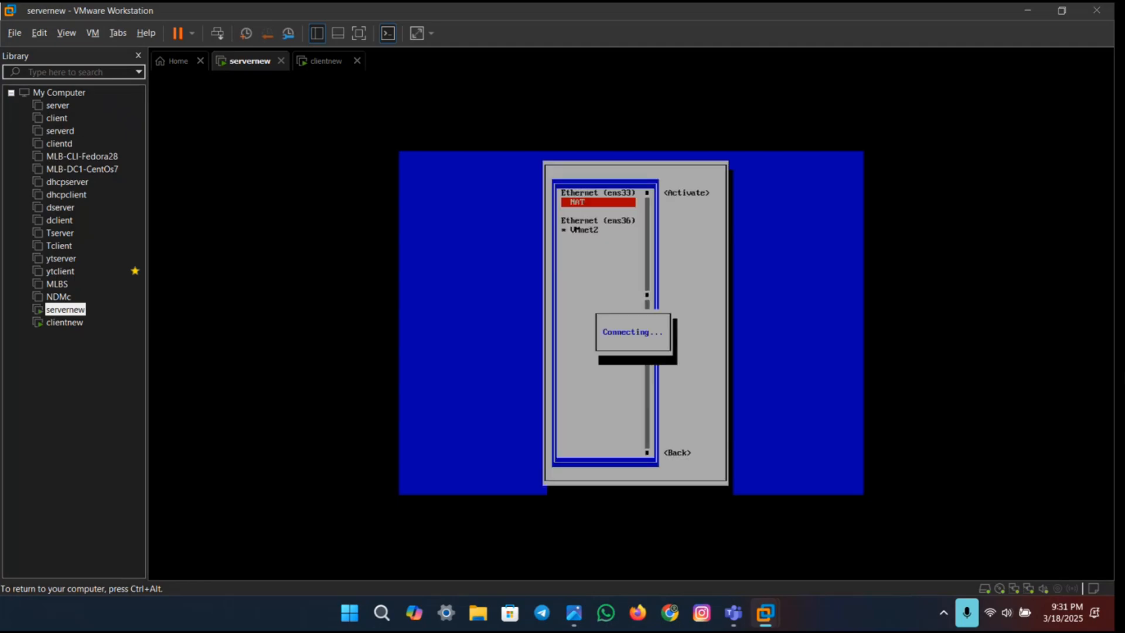
pyautogui.press('Down')
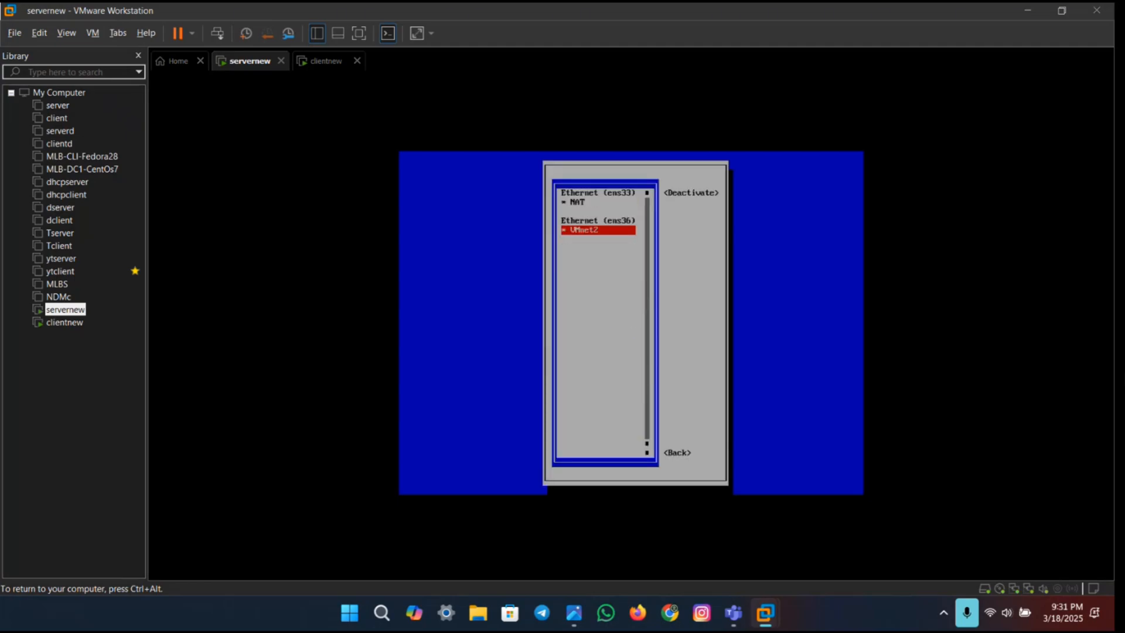
pyautogui.press('Return')
pyautogui.press('Down')
pyautogui.press('Tab')
pyautogui.press('Tab')
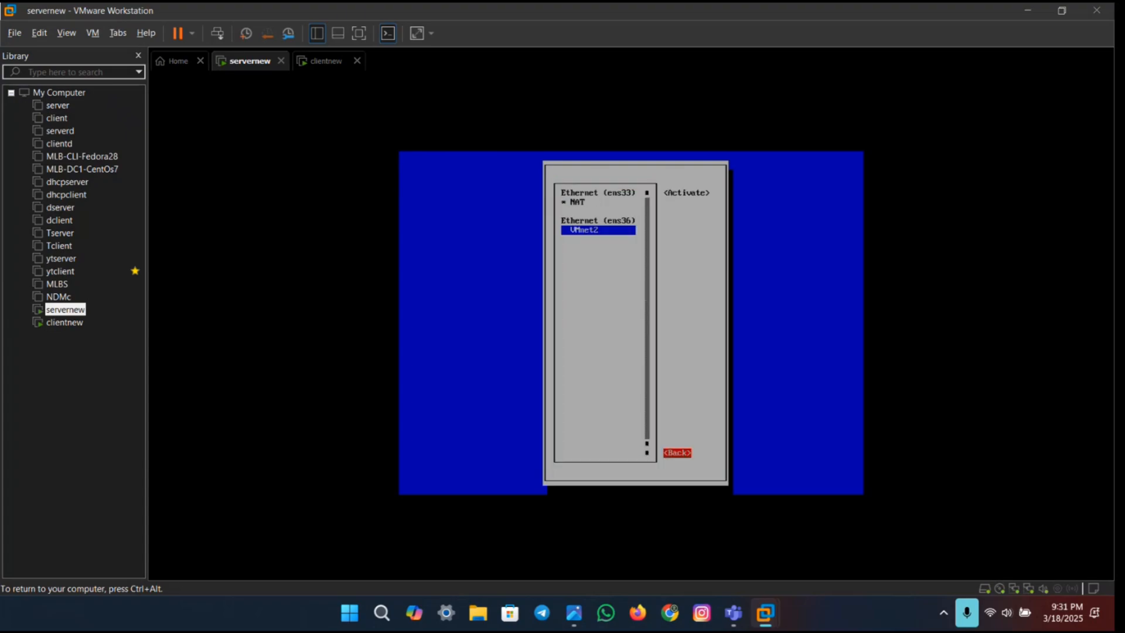
pyautogui.press('Return')
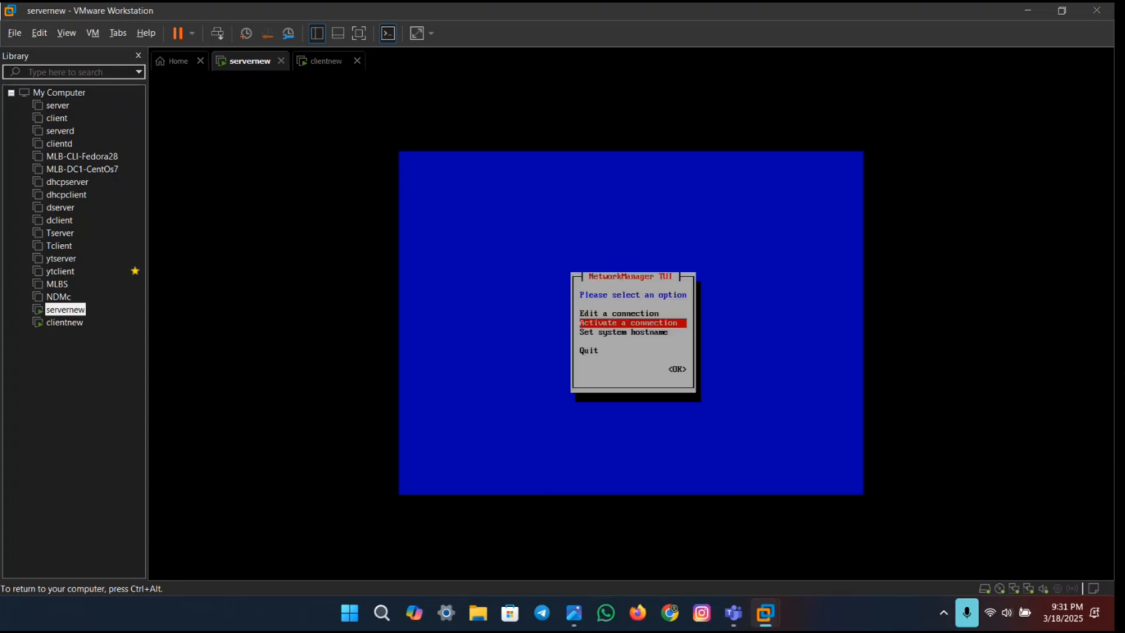
pyautogui.press('Down')
pyautogui.press('Return')
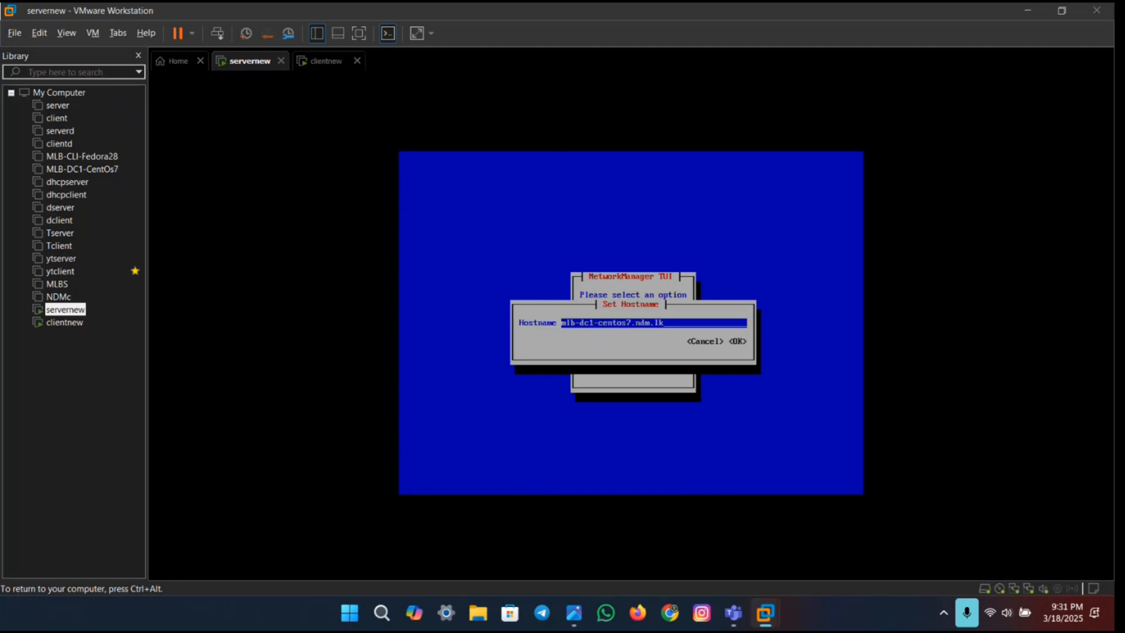
pyautogui.press('Tab')
pyautogui.press('Return')
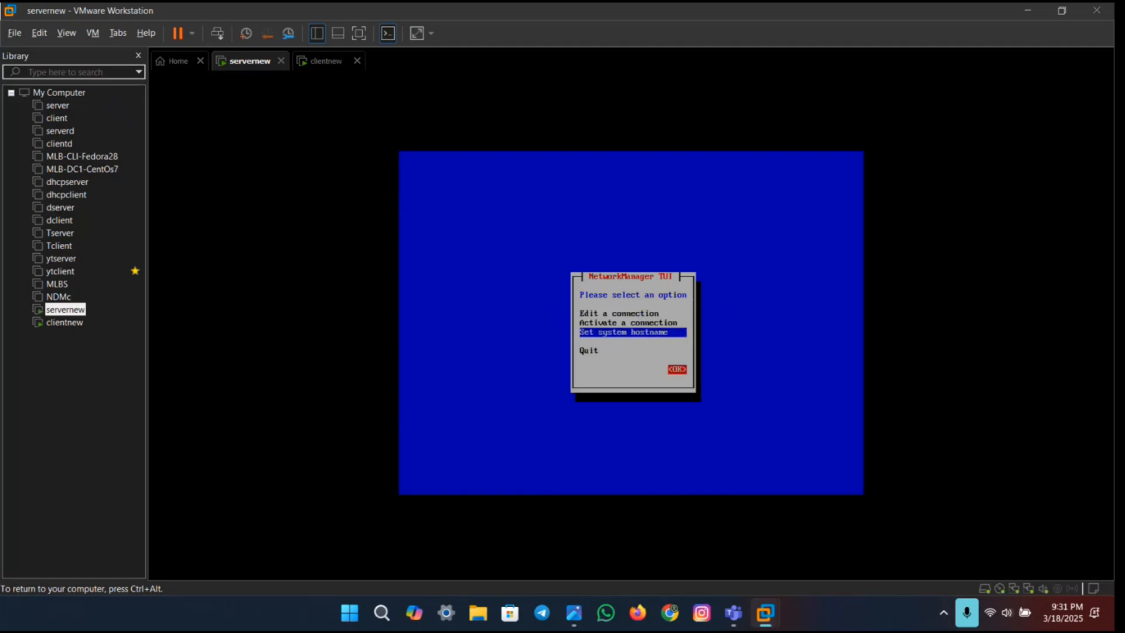
# Step: Quit the NetworkManager interface and clear the terminal
pyautogui.press('Down')
pyautogui.press('Return')
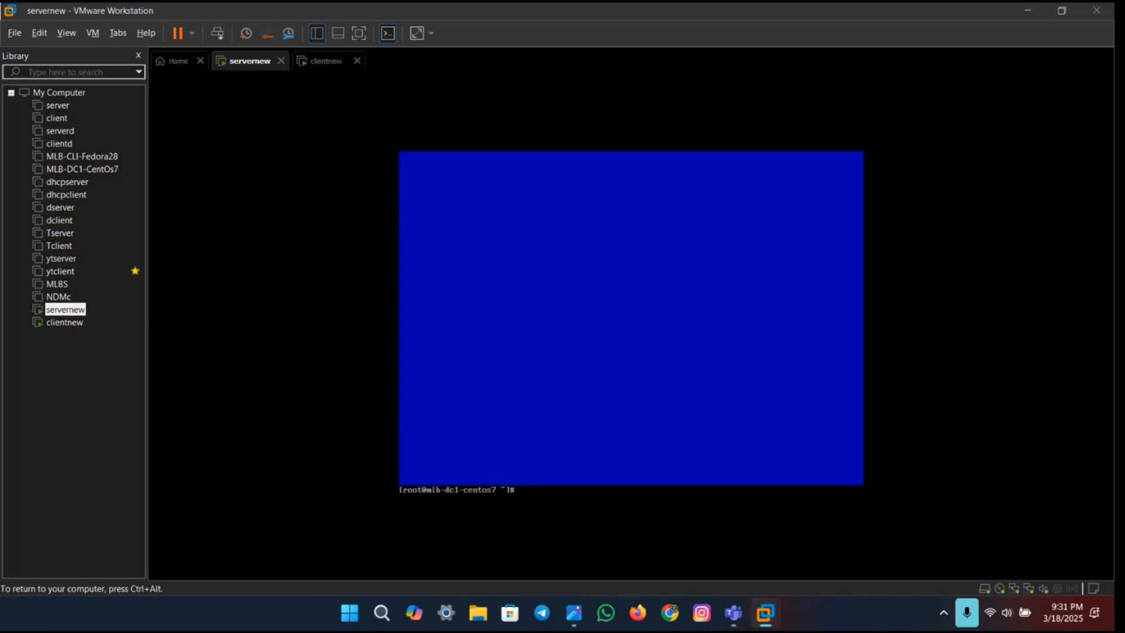
pyautogui.write('clear')
pyautogui.press('Return')
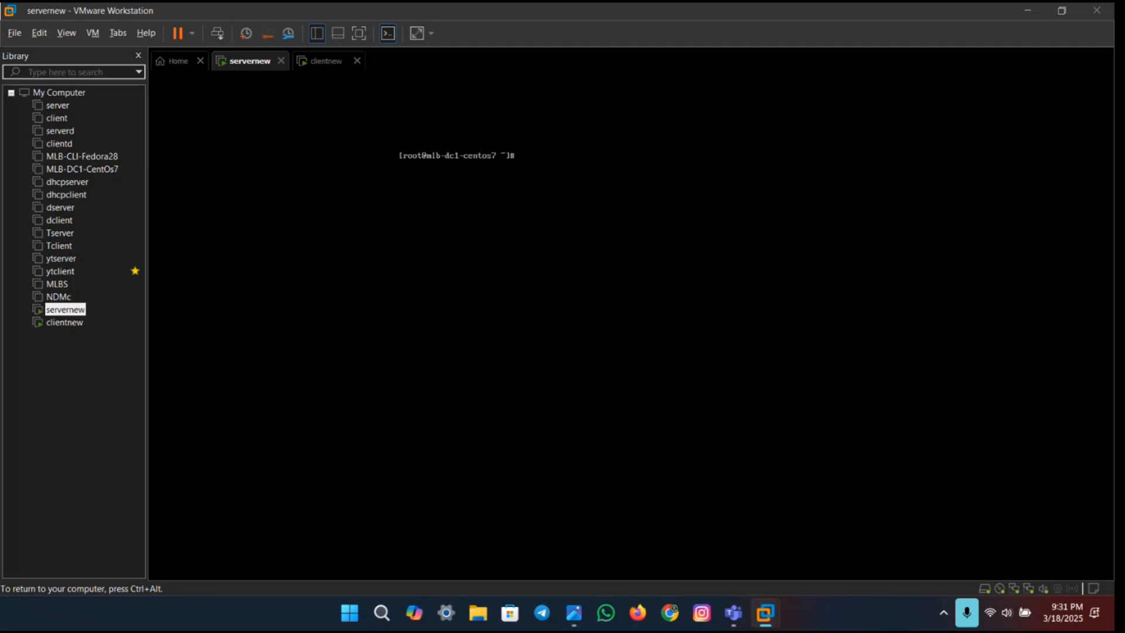
# Step: Test the server's internet connection by running ping -c 4 google.com
pyautogui.write('ping')
pyautogui.press('BackSpace')
pyautogui.write('google.com')
pyautogui.press('Return')
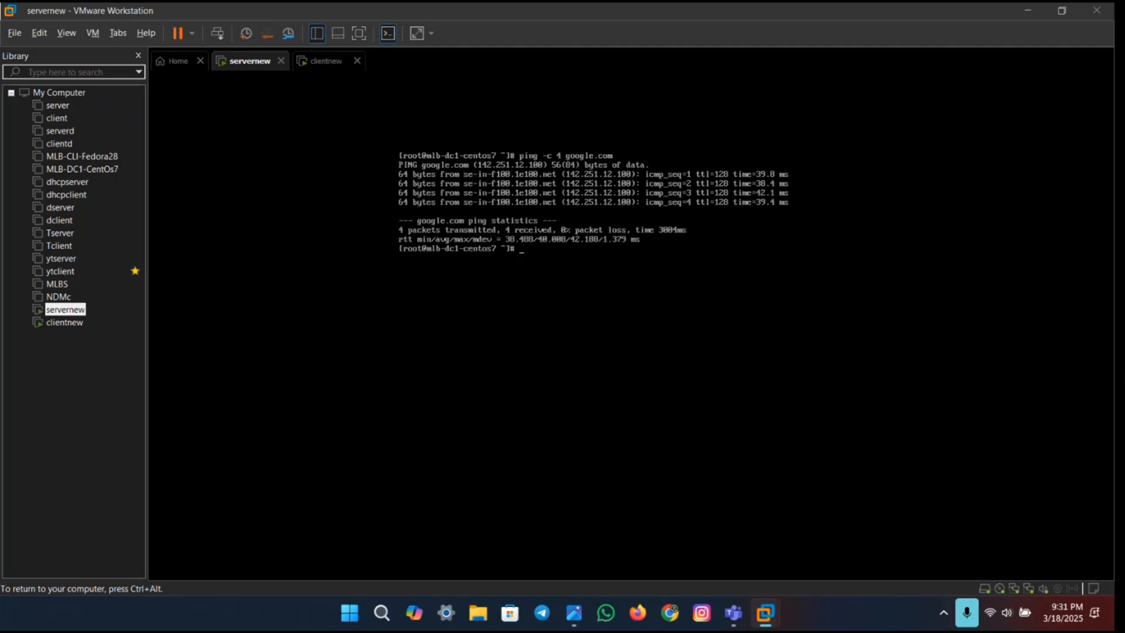
pyautogui.press('Return')
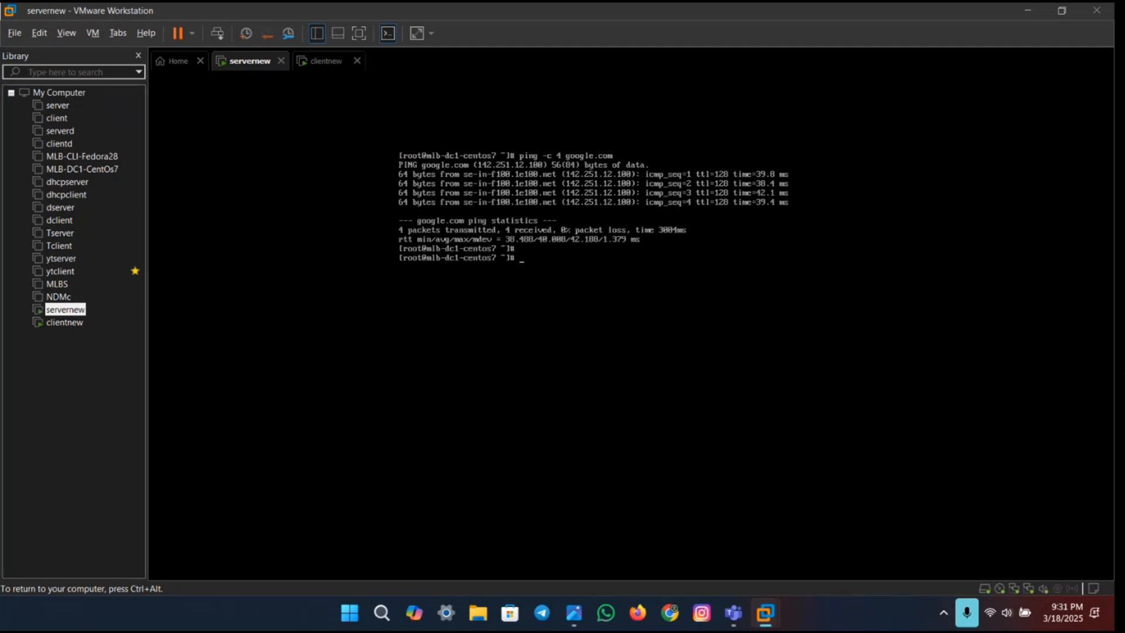
# Step: Switch to the Lab Exercise 02 PDF and examine the instructions and sample image for updating baseurl in the repository files
pyautogui.press('ctrl+super+Right')
pyautogui.scroll(-3, 572, 318)
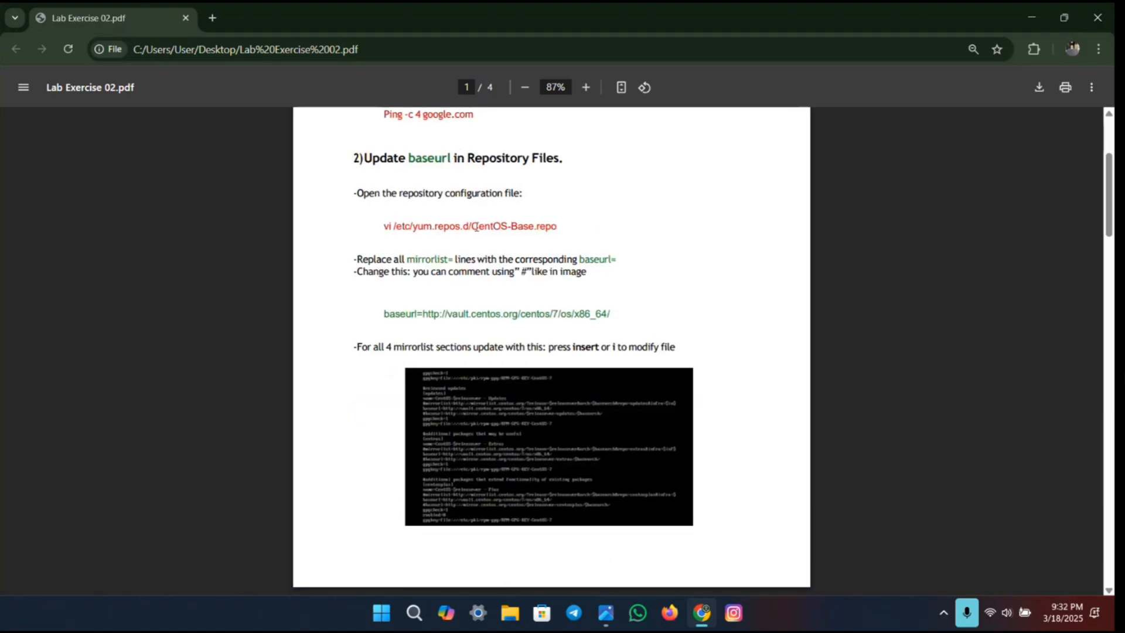
pyautogui.scroll(-2, 528, 310)
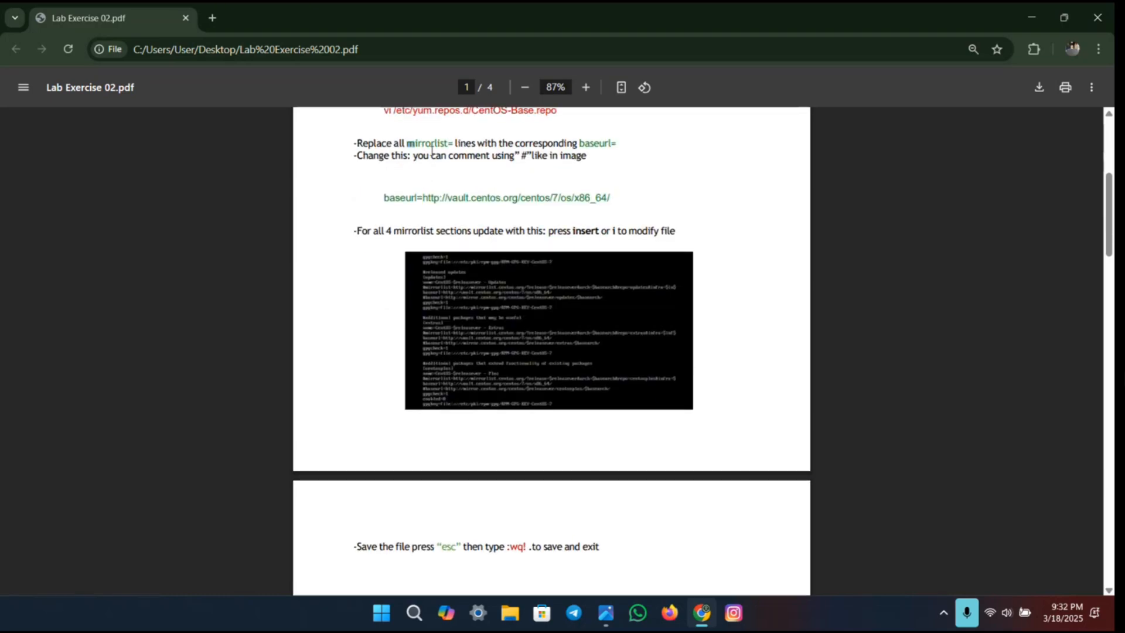
pyautogui.moveTo(407, 143); pyautogui.dragTo(606, 146)
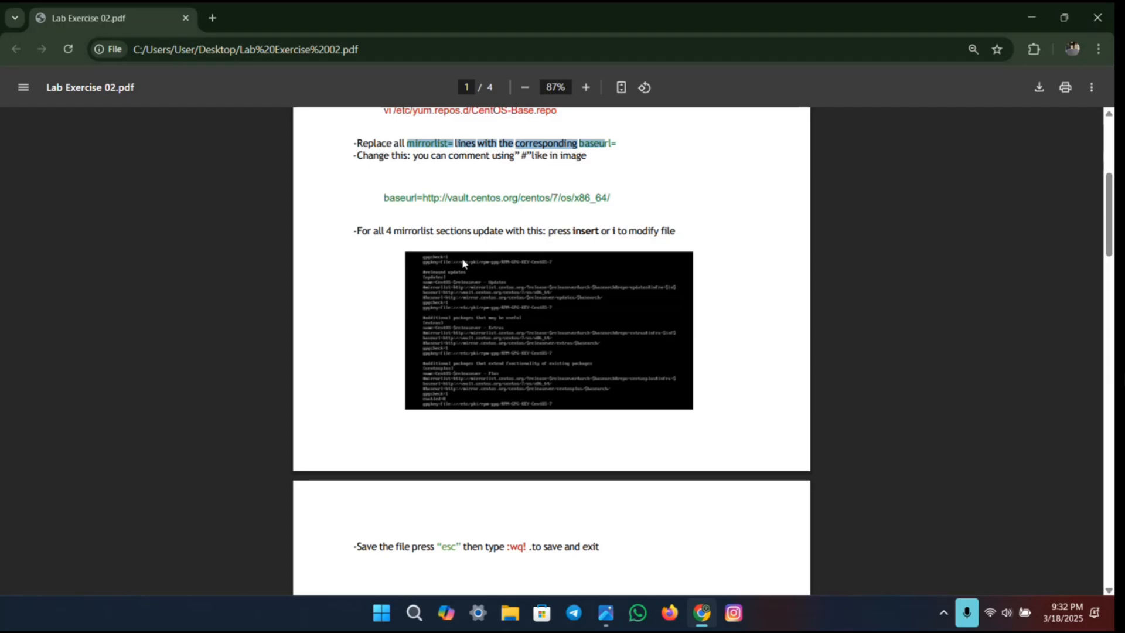
pyautogui.scroll(3, 462, 258)
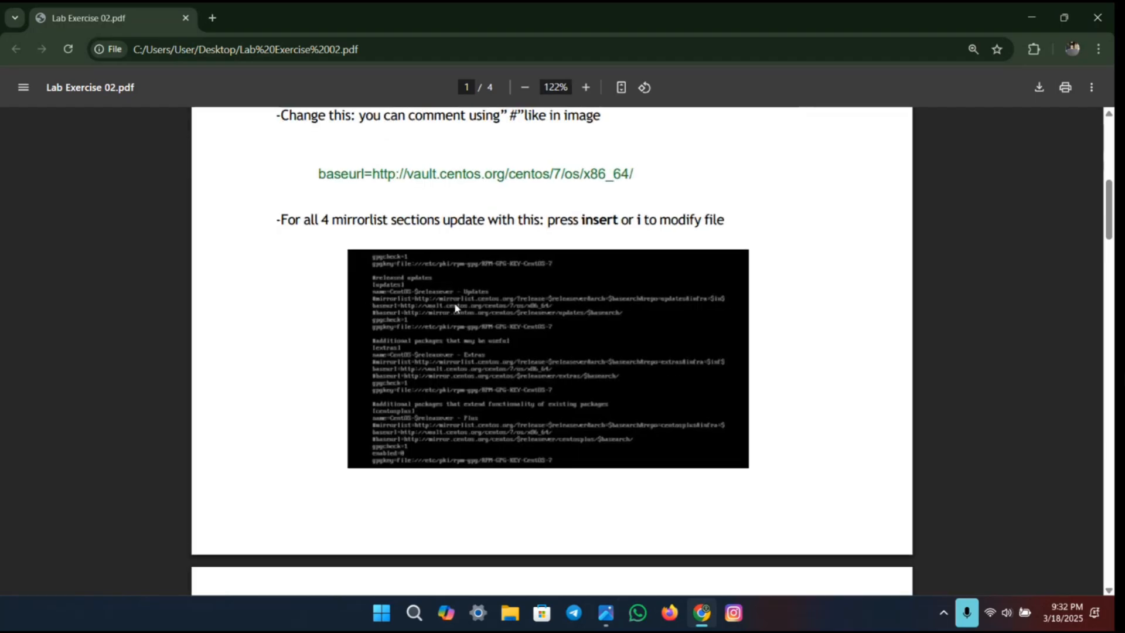
pyautogui.scroll(-1, 426, 262)
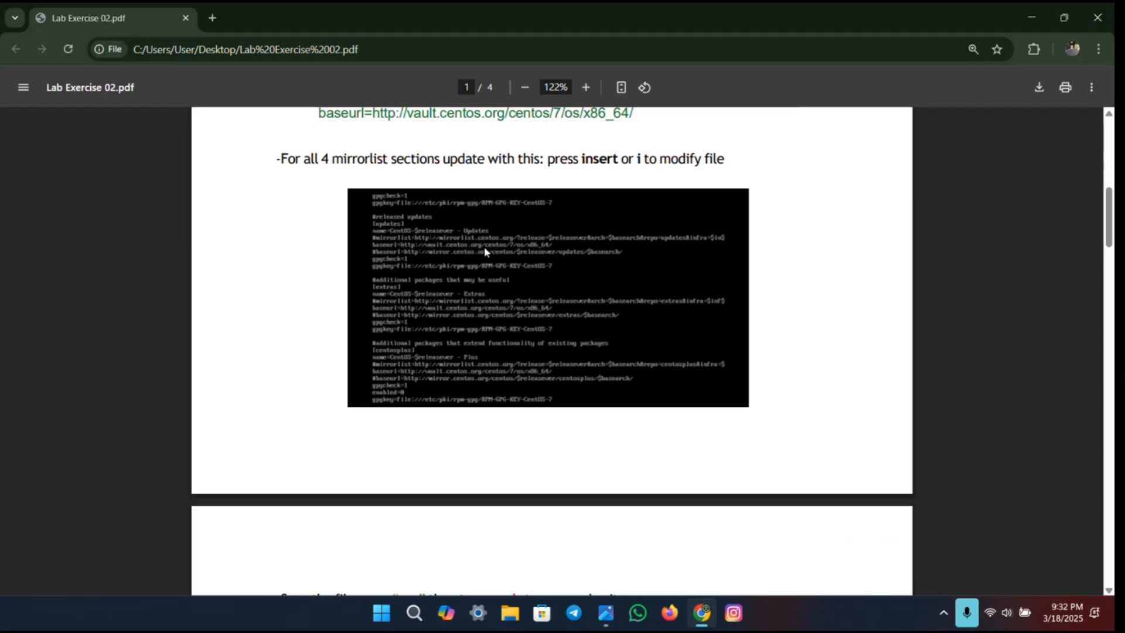
pyautogui.scroll(3, 488, 252)
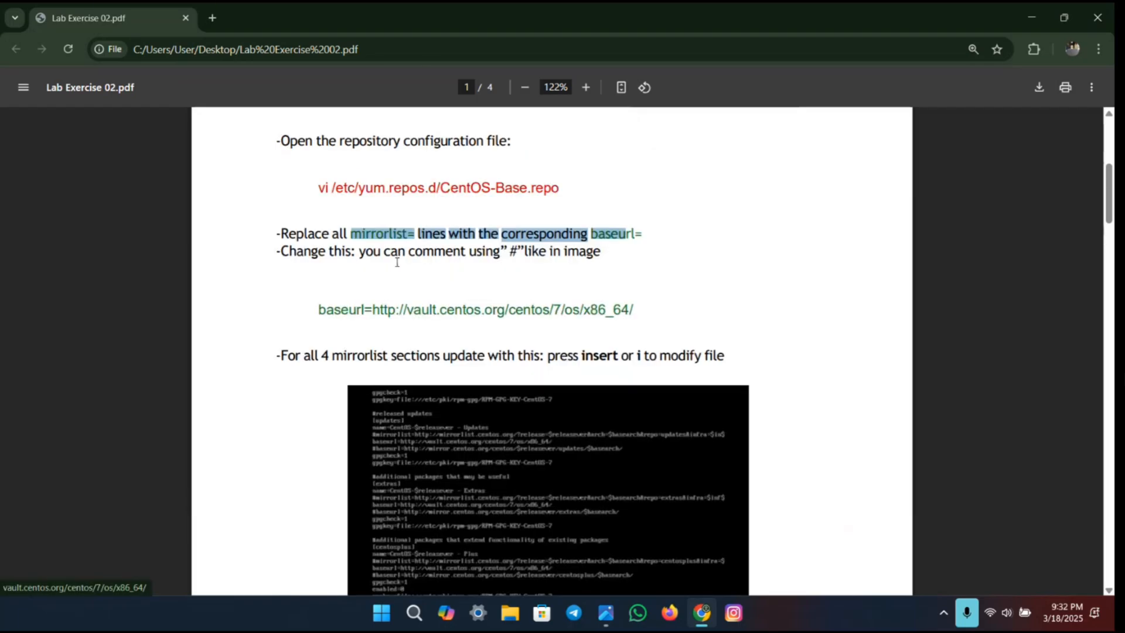
pyautogui.keyDown('ctrl'); pyautogui.scroll(-3, 394, 254); pyautogui.keyUp('ctrl')
pyautogui.keyDown('ctrl'); pyautogui.scroll(-1, 396, 262); pyautogui.keyUp('ctrl')
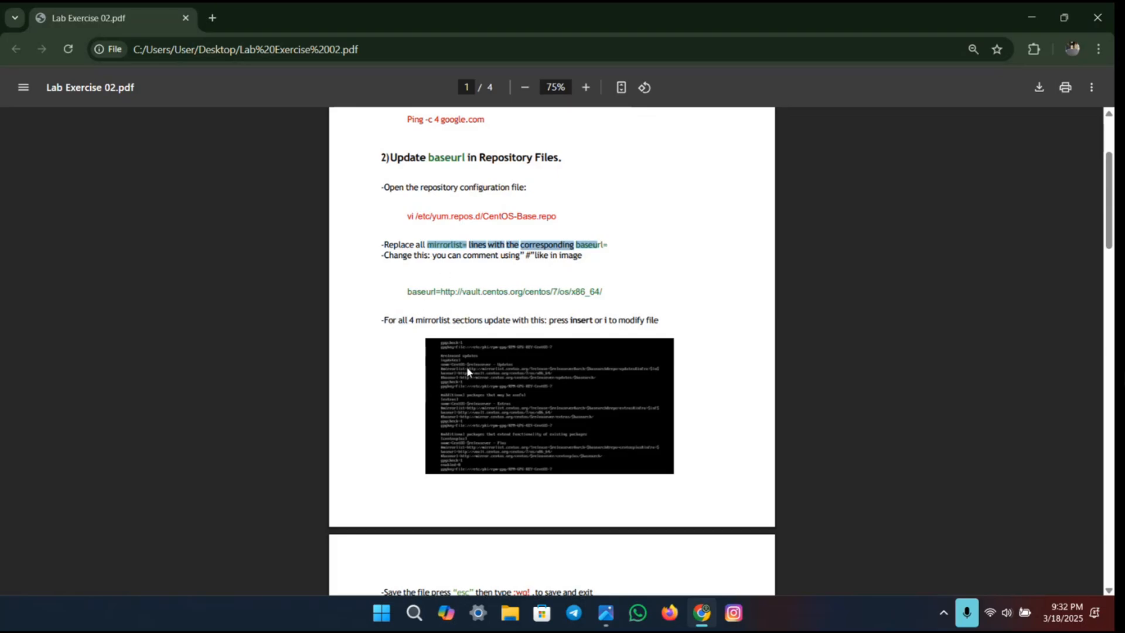
pyautogui.keyDown('ctrl'); pyautogui.scroll(3, 466, 367); pyautogui.keyUp('ctrl')
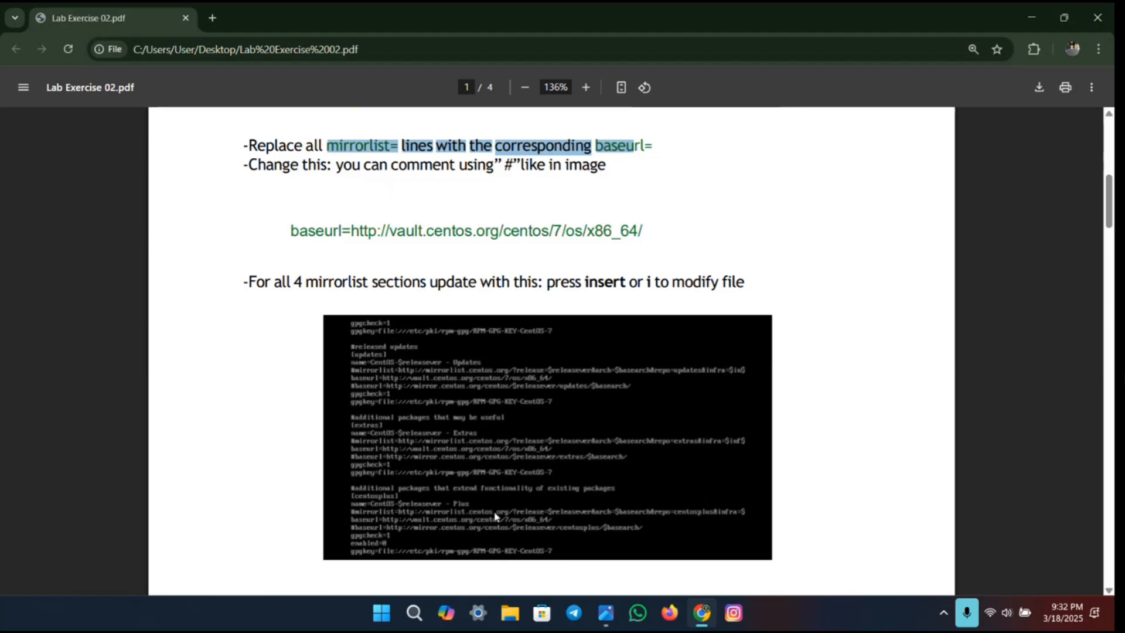
pyautogui.keyDown('ctrl'); pyautogui.scroll(-1, 494, 516); pyautogui.keyUp('ctrl')
pyautogui.scroll(2, 477, 432)
pyautogui.keyDown('ctrl'); pyautogui.scroll(-1, 428, 260); pyautogui.keyUp('ctrl')
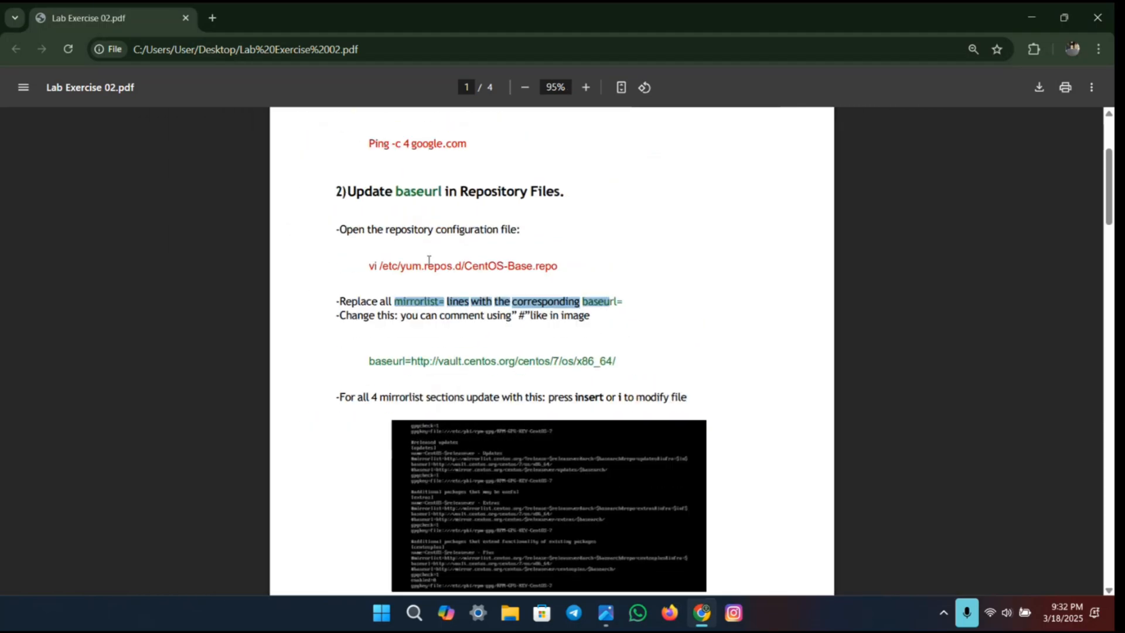
pyautogui.keyDown('ctrl'); pyautogui.scroll(-1, 428, 260); pyautogui.keyUp('ctrl')
pyautogui.scroll(-2, 459, 315)
pyautogui.keyDown('ctrl'); pyautogui.scroll(-1, 496, 299); pyautogui.keyUp('ctrl')
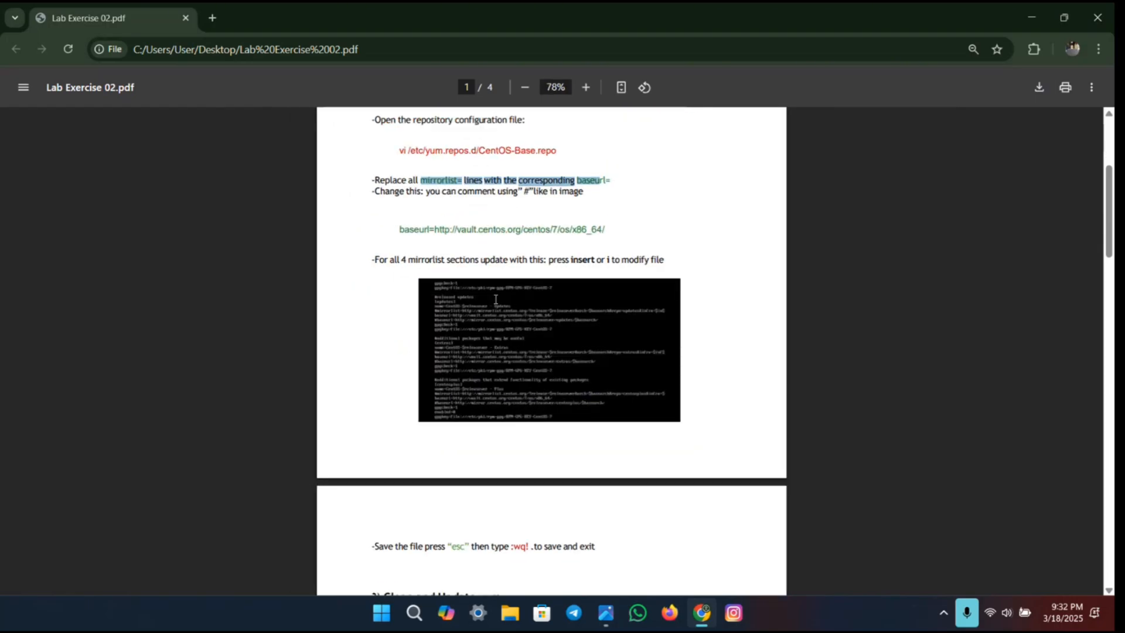
pyautogui.keyDown('ctrl'); pyautogui.scroll(-1, 496, 299); pyautogui.keyUp('ctrl')
pyautogui.scroll(2, 496, 299)
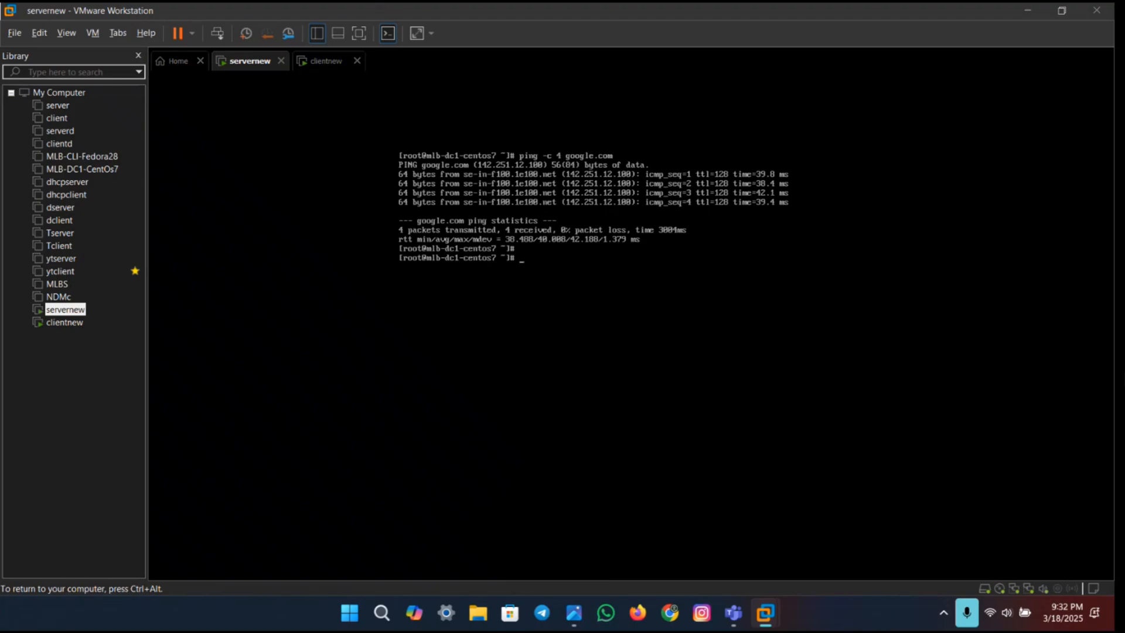
# Step: Return to VMware Workstation, open the Virtual Network Editor and unlock its settings with administrator privileges
pyautogui.hotkey('ctrl', 'alt')
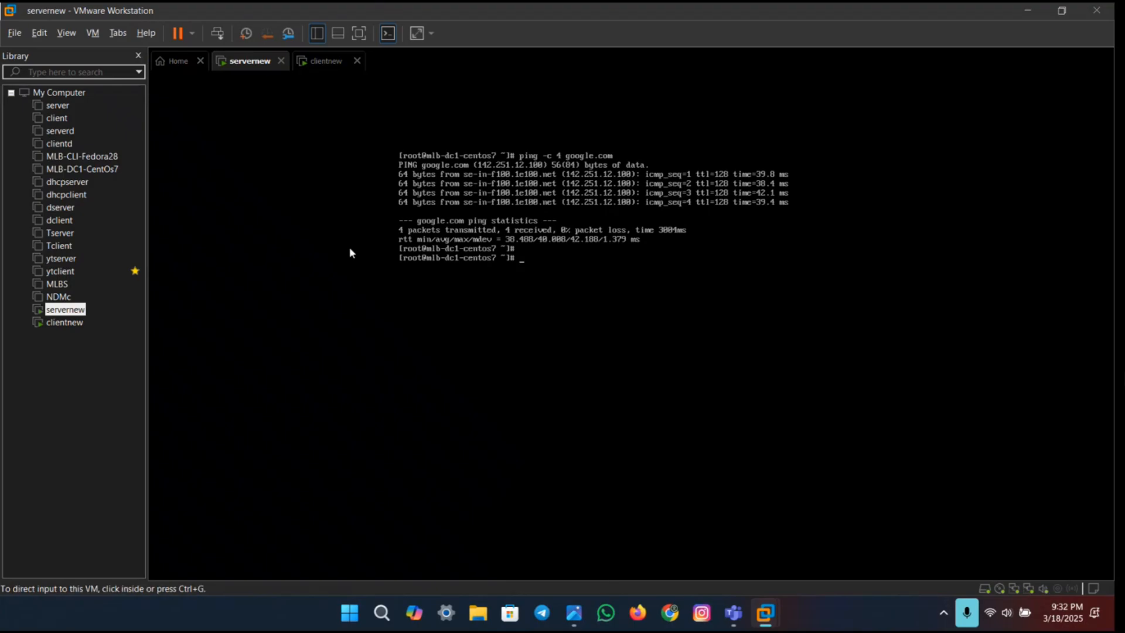
pyautogui.click(40, 36)
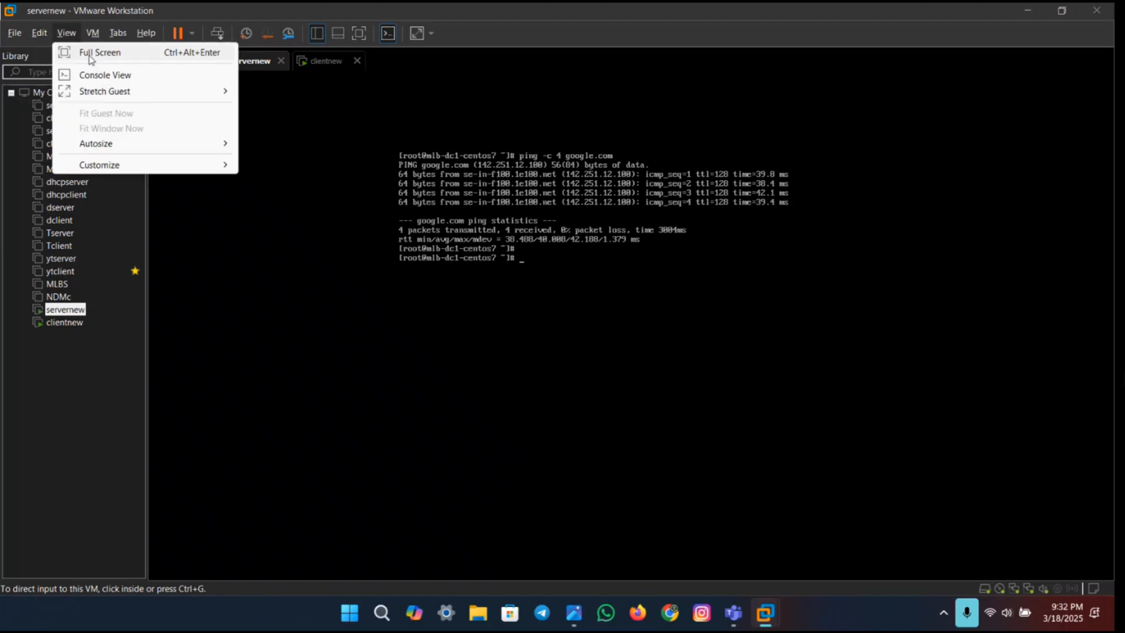
pyautogui.click(58, 104)
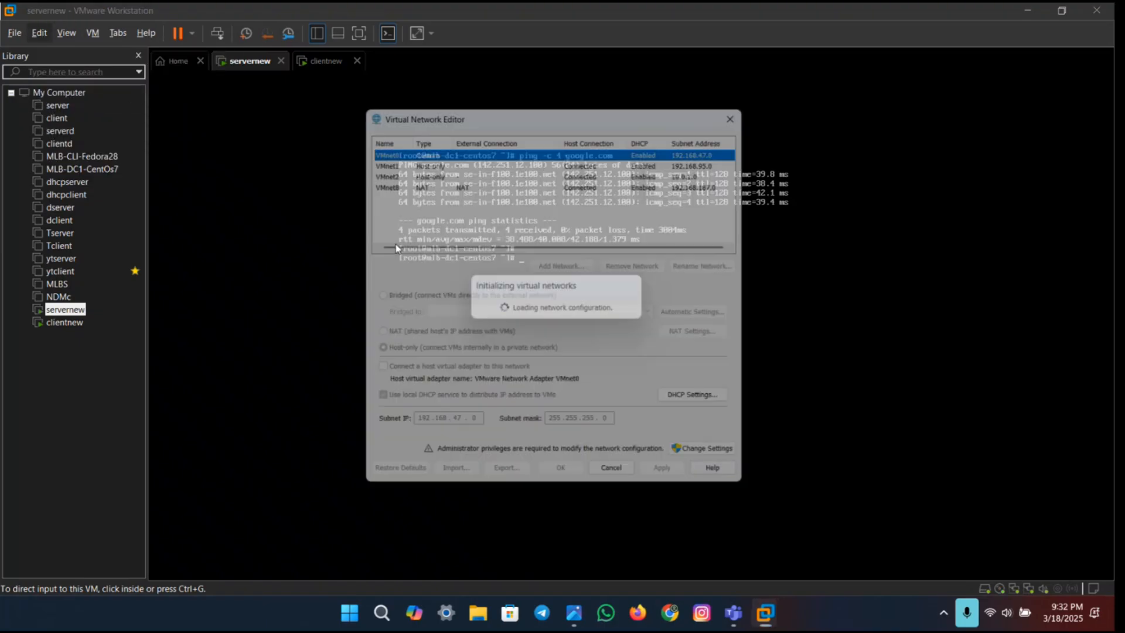
pyautogui.click(513, 171)
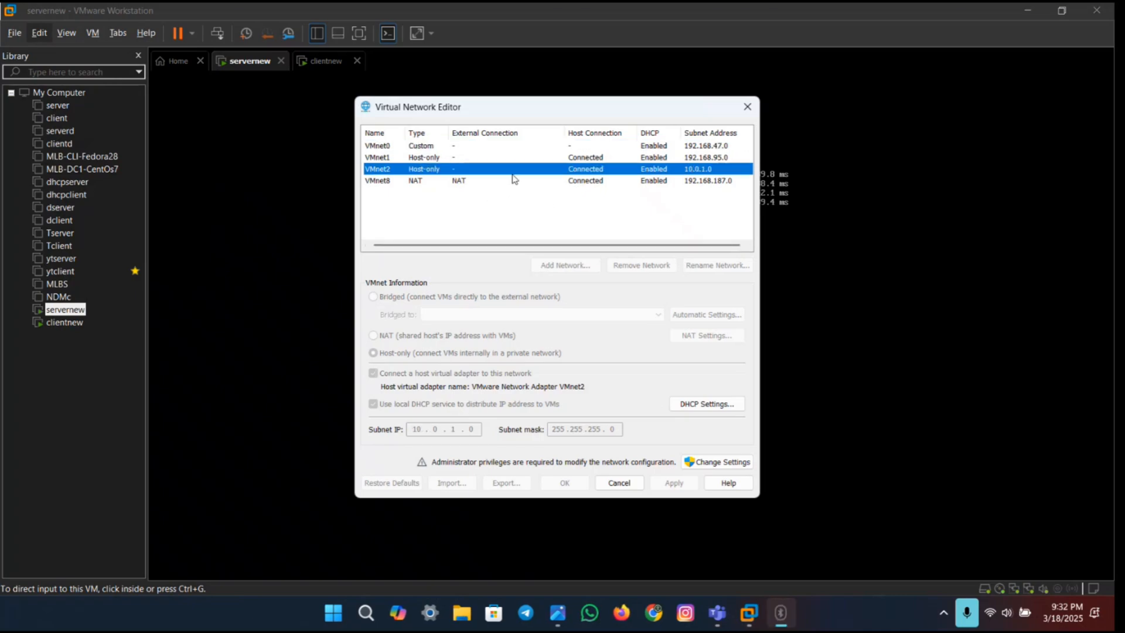
pyautogui.click(690, 463)
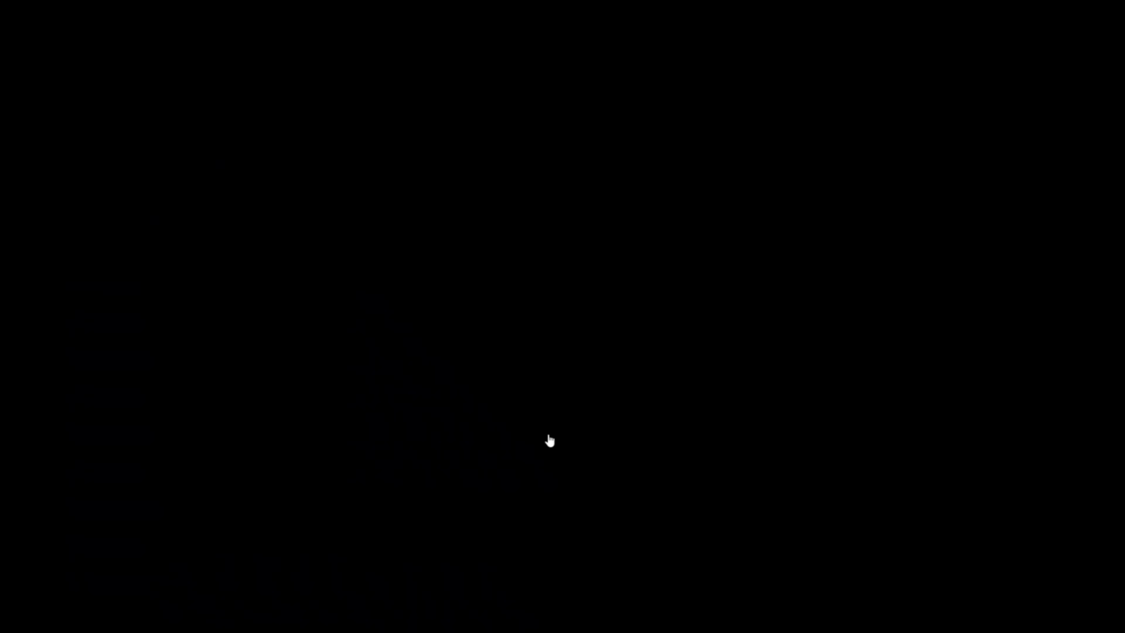
pyautogui.click(547, 439)
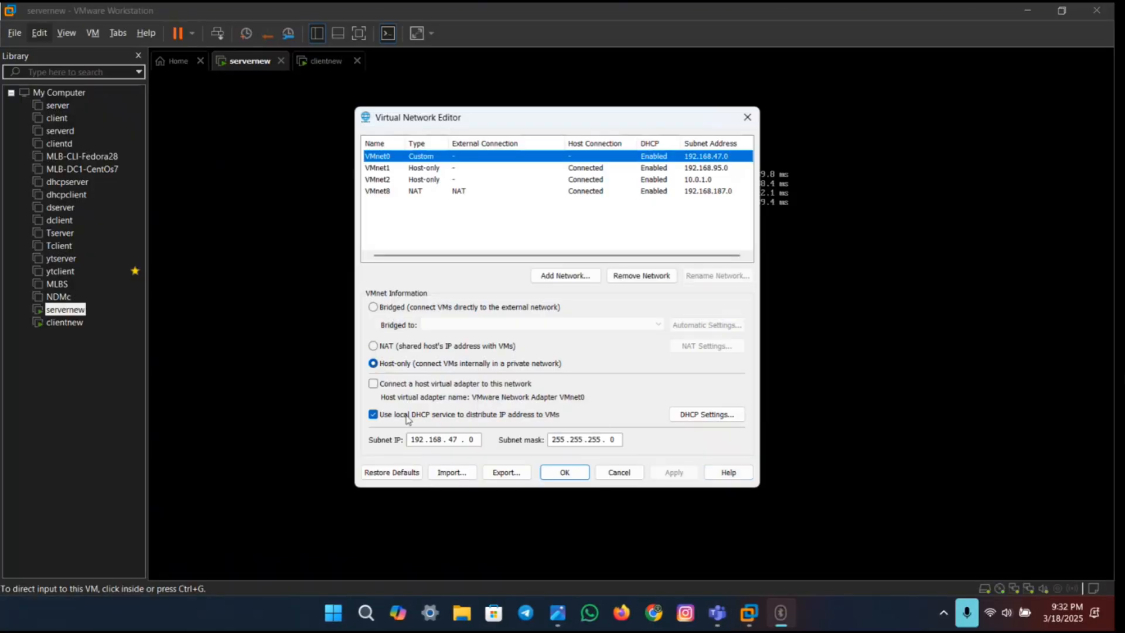
# Step: Disable the local DHCP service for the VMnet2 network, then apply the change and close the editor
pyautogui.click(440, 180)
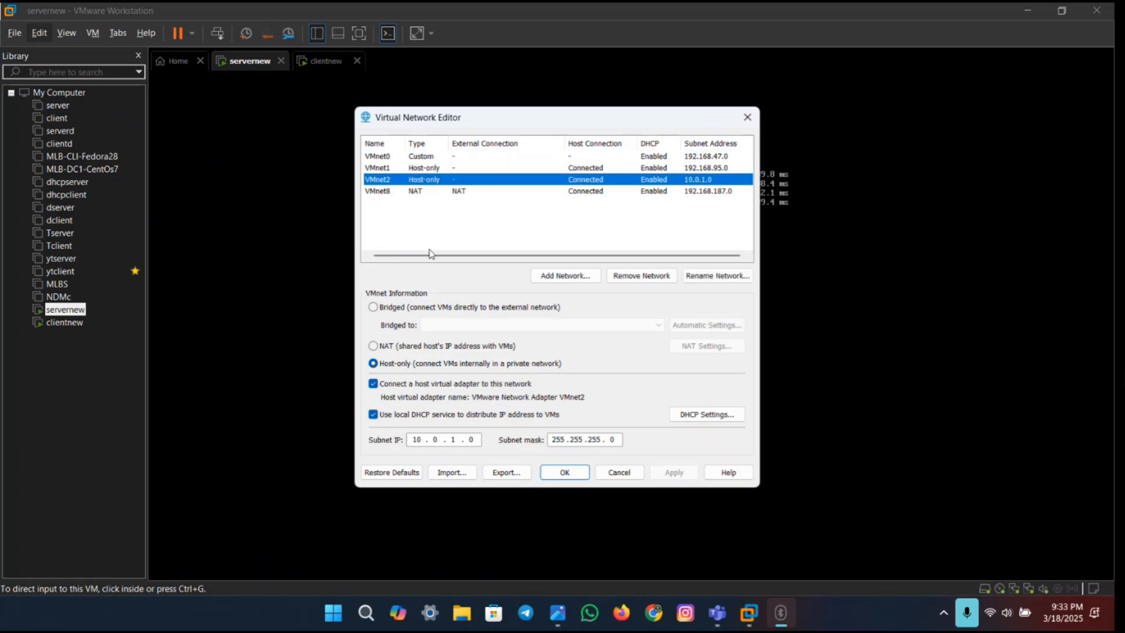
pyautogui.click(374, 415)
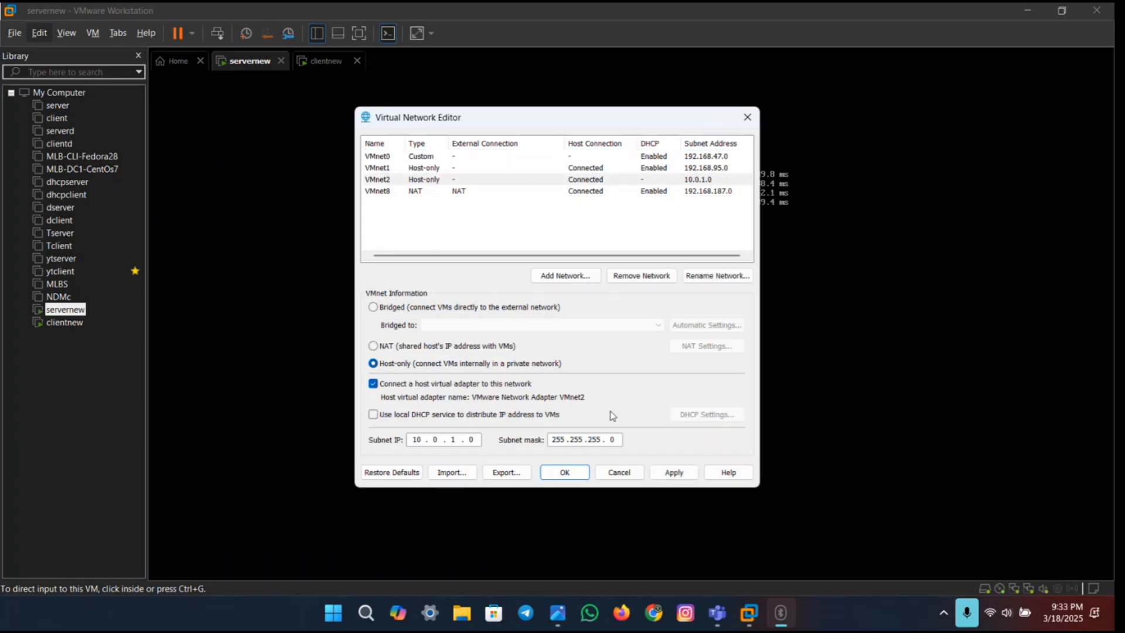
pyautogui.click(670, 476)
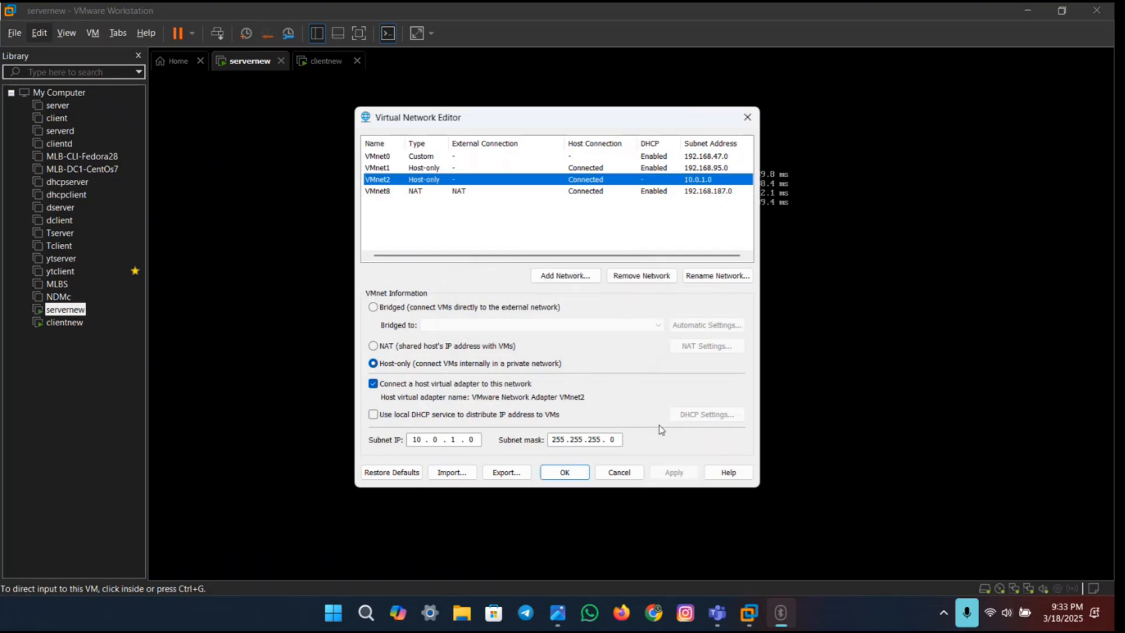
pyautogui.click(569, 481)
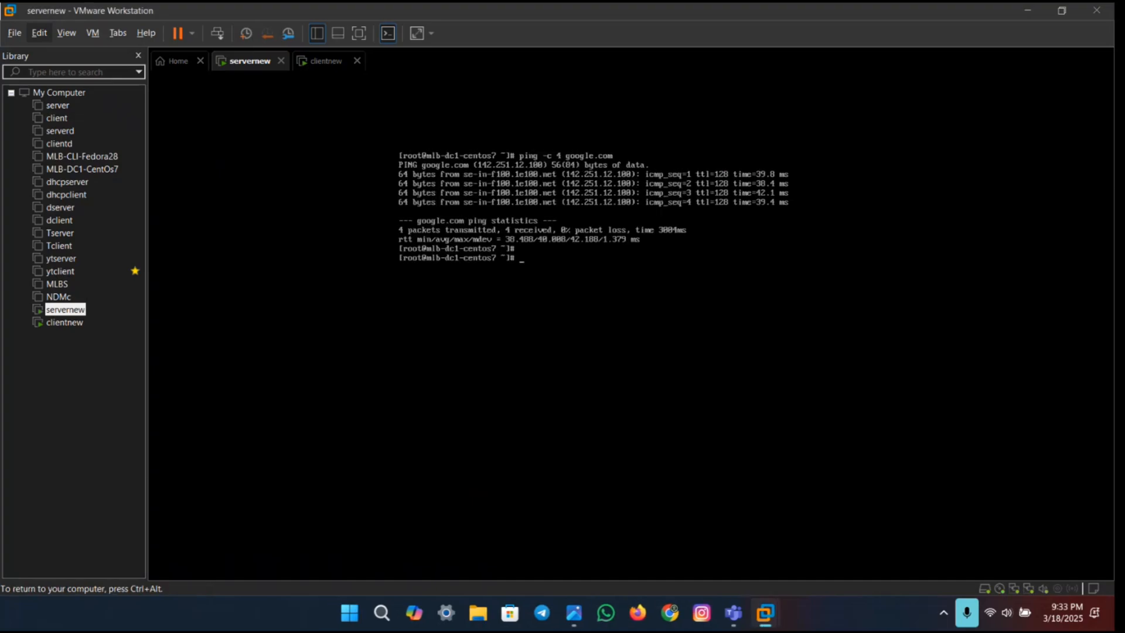
# Step: Copy the vi command from the Lab Exercise 02 PDF and run it on servernew to open /etc/yum.repos.d/CentOS-Base.repo
pyautogui.press('ctrl+super+Right')
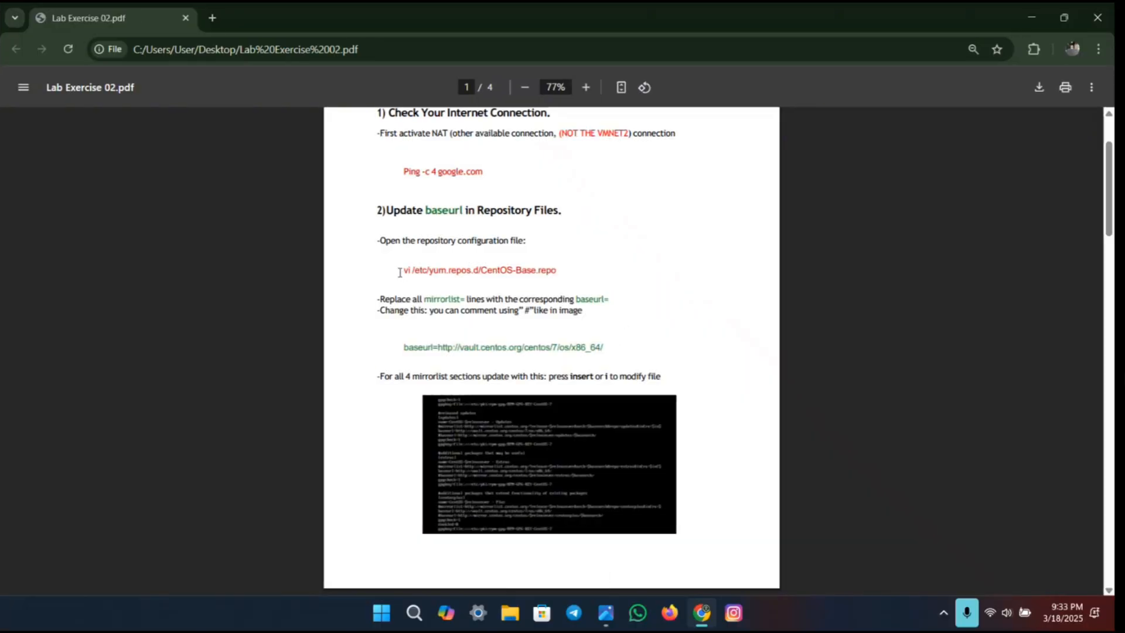
pyautogui.moveTo(400, 273); pyautogui.dragTo(561, 275)
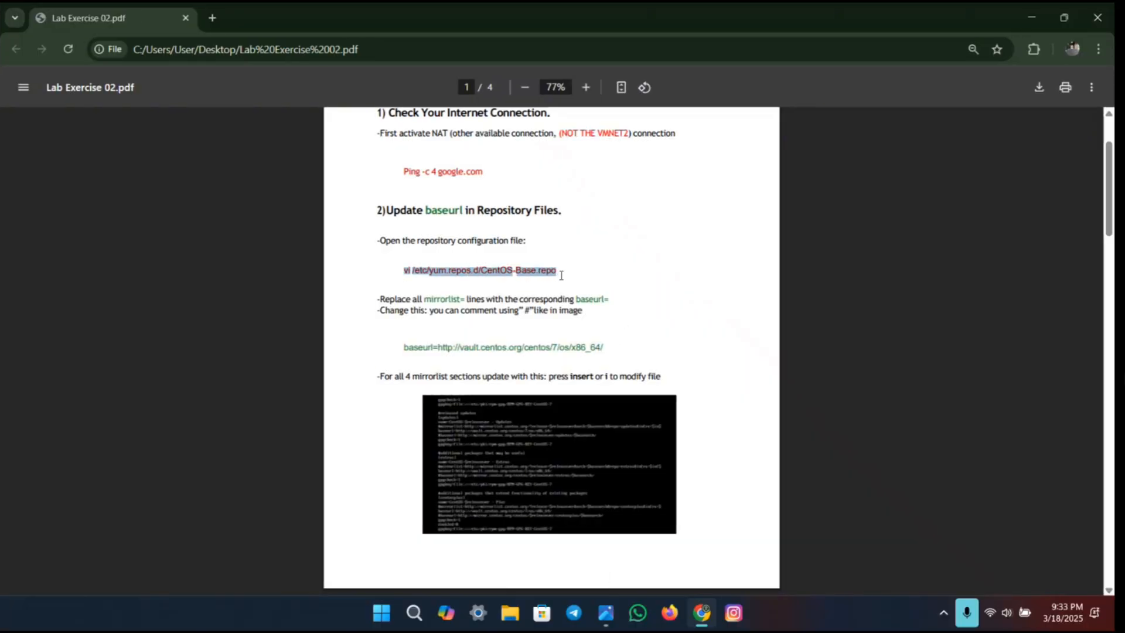
pyautogui.hotkey('ctrl', 'c')
pyautogui.press('ctrl+super+Left')
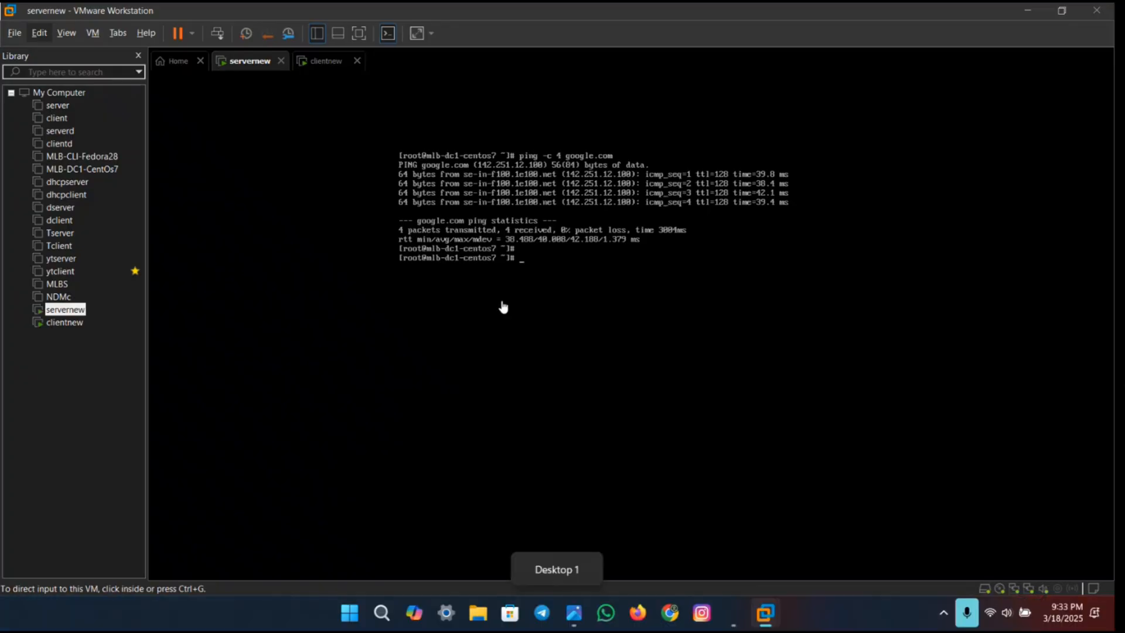
pyautogui.hotkey('ctrl', 'v')
pyautogui.click(630, 273)
pyautogui.press('Return')
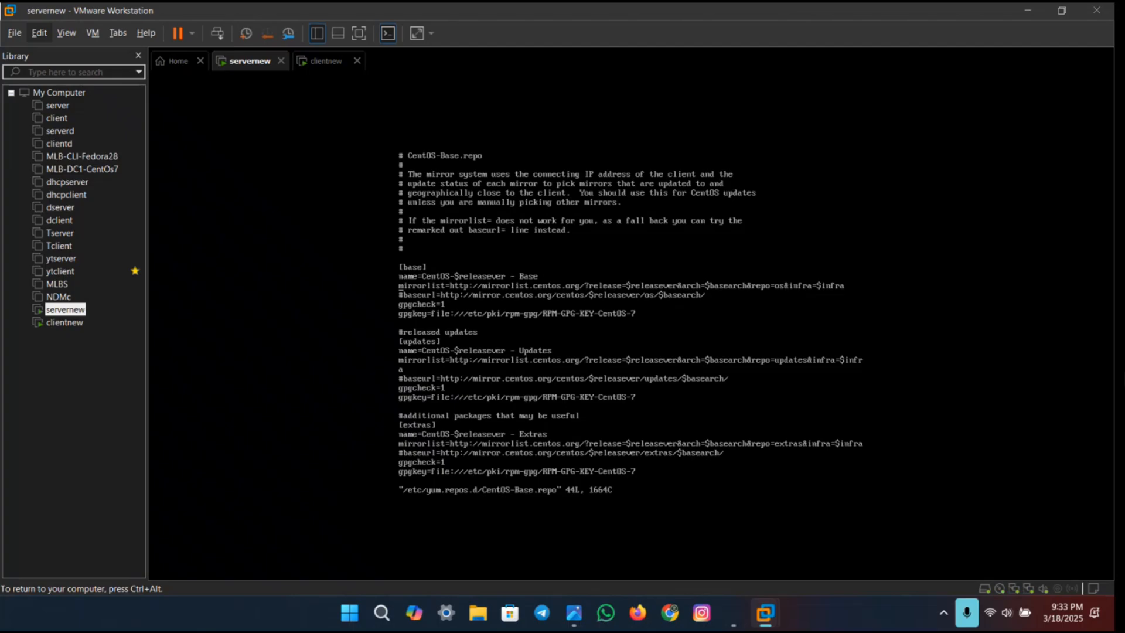
pyautogui.press('i')
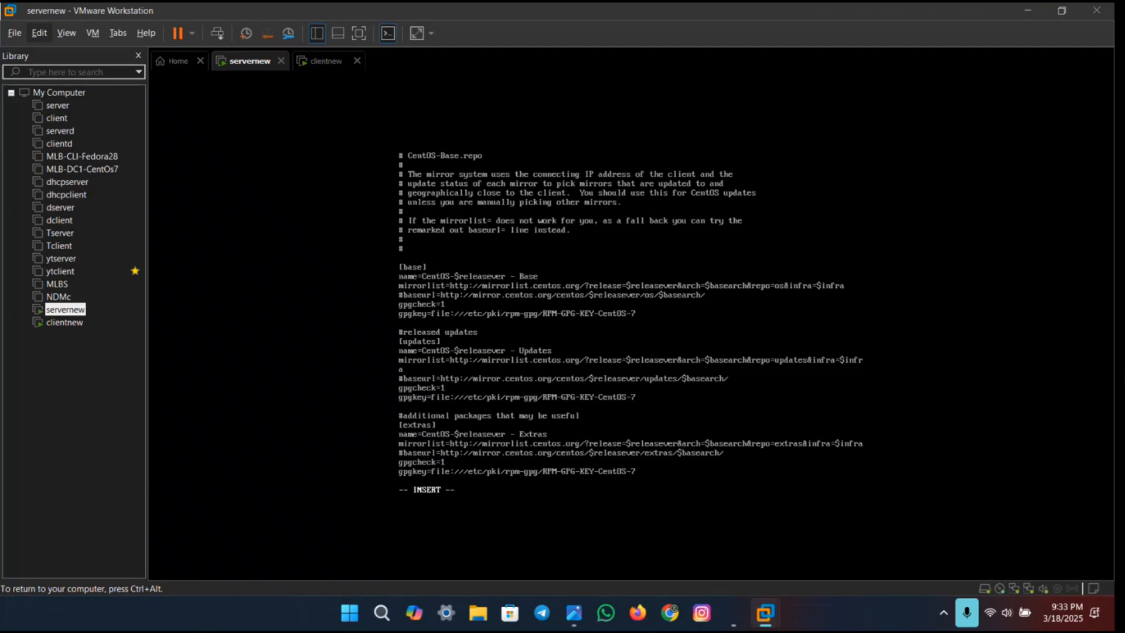
pyautogui.write('#')
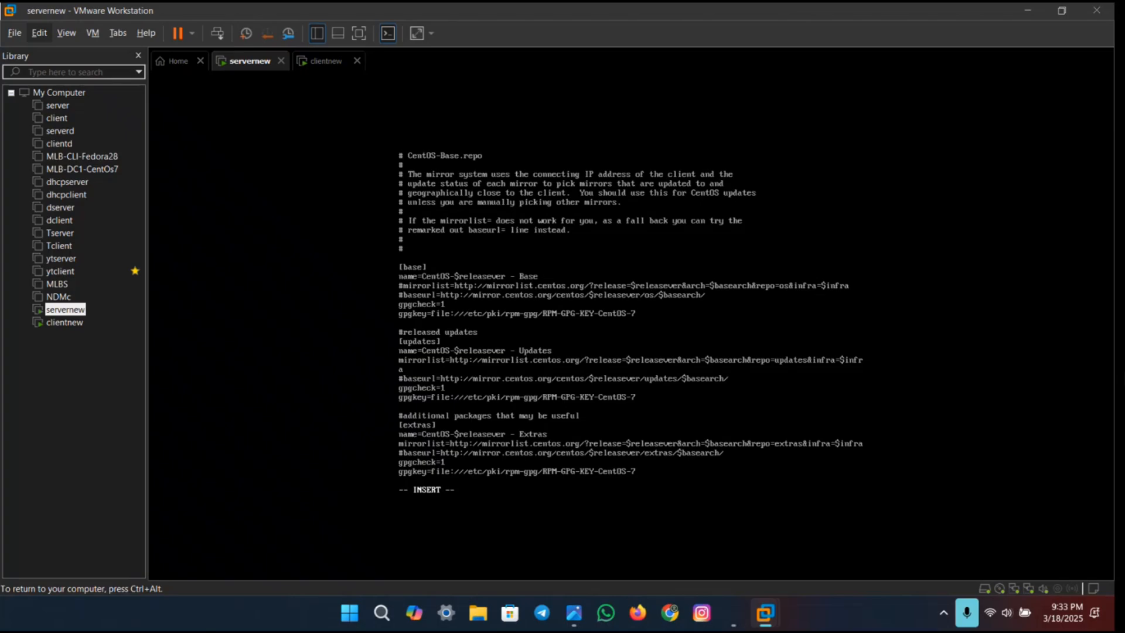
pyautogui.press('BackSpace')
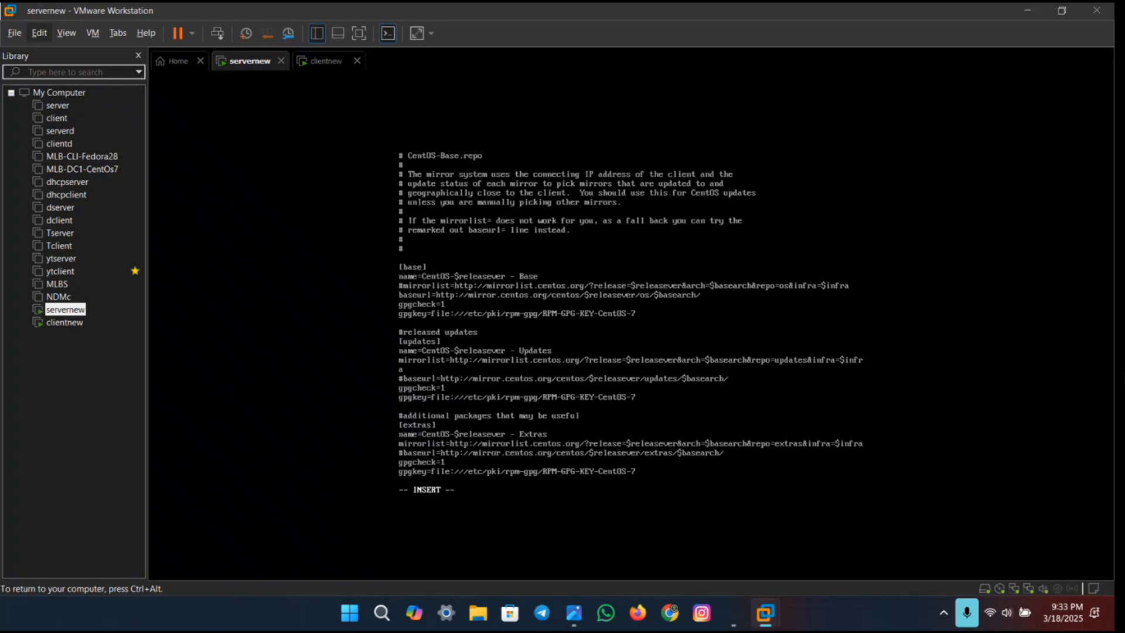
pyautogui.press('BackSpace')
pyautogui.press('BackSpace')
pyautogui.press('BackSpace')
pyautogui.press('BackSpace')
pyautogui.press('BackSpace')
pyautogui.press('BackSpace')
pyautogui.press('BackSpace')
pyautogui.press('BackSpace')
pyautogui.press('BackSpace')
pyautogui.press('BackSpace')
pyautogui.press('BackSpace')
pyautogui.press('BackSpace')
pyautogui.press('BackSpace')
pyautogui.press('BackSpace')
pyautogui.press('BackSpace')
pyautogui.press('BackSpace')
pyautogui.press('BackSpace')
pyautogui.press('BackSpace')
pyautogui.press('BackSpace')
pyautogui.press('BackSpace')
pyautogui.press('BackSpace')
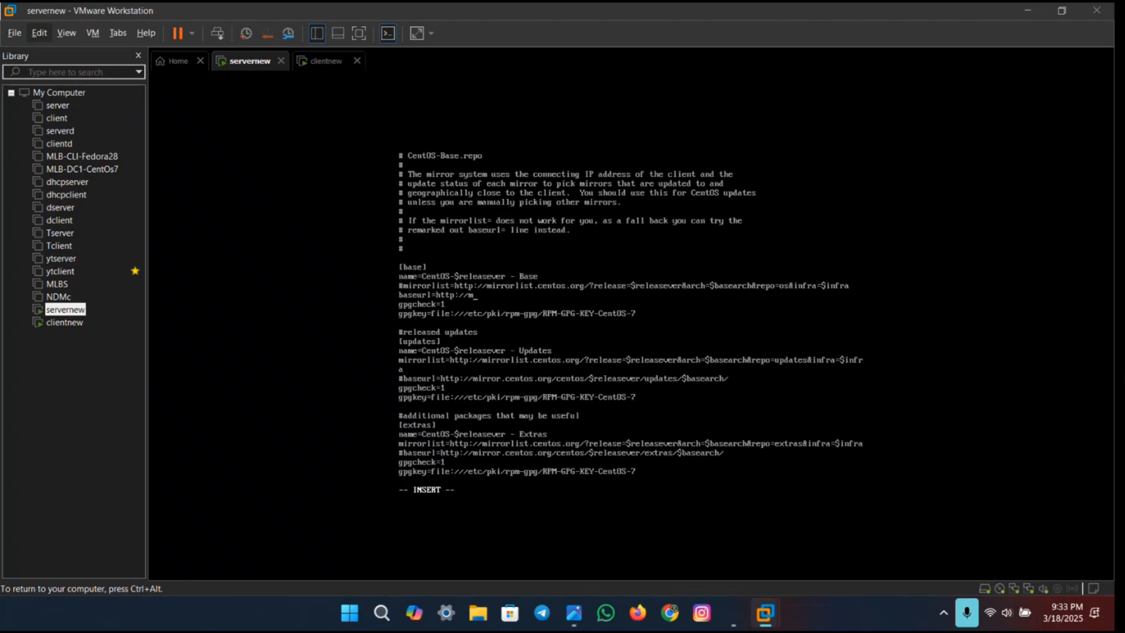
pyautogui.press('BackSpace')
pyautogui.press('ctrl+super+Right')
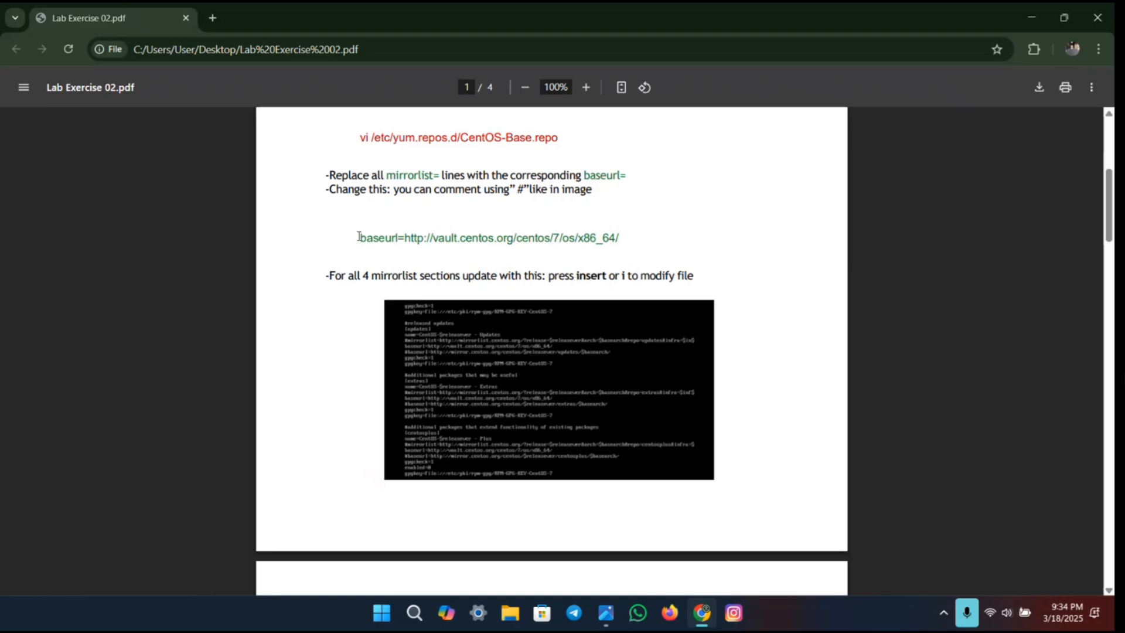
pyautogui.moveTo(359, 238); pyautogui.dragTo(622, 245)
pyautogui.hotkey('ctrl', 'c')
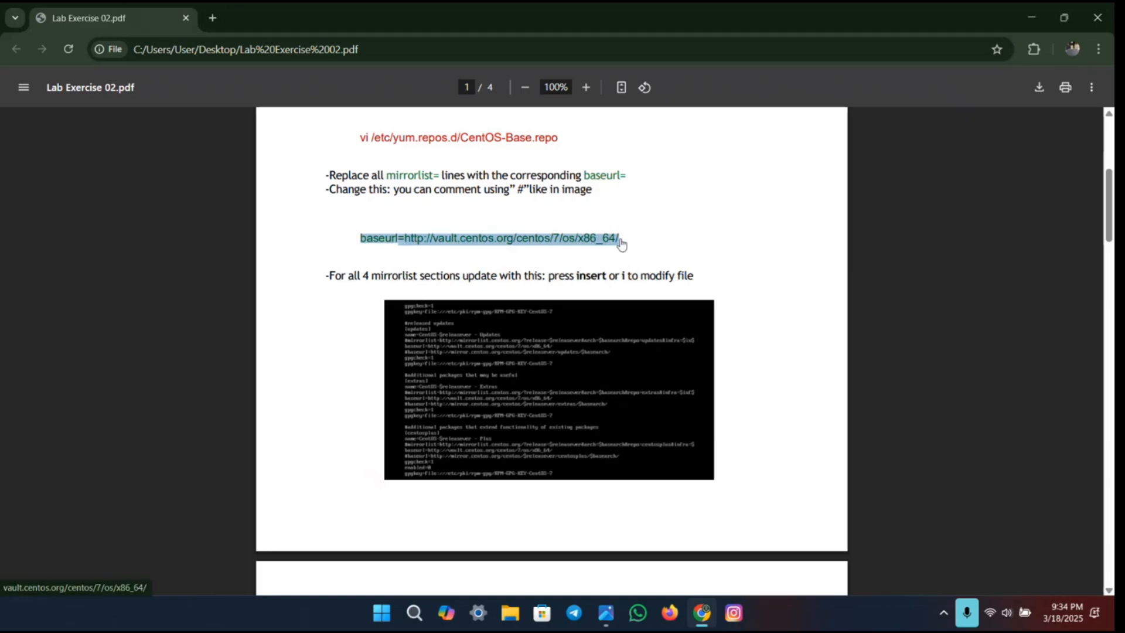
pyautogui.hotkey('alt', 'Tab')
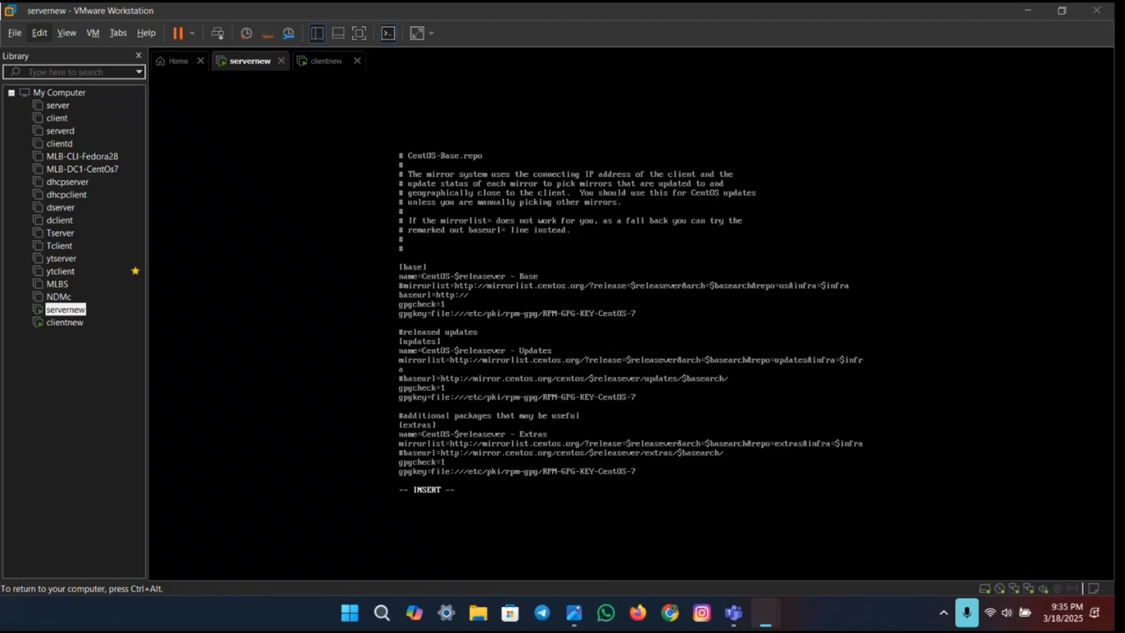
pyautogui.press('BackSpace')
pyautogui.press('BackSpace')
pyautogui.press('BackSpace')
pyautogui.press('BackSpace')
pyautogui.press('BackSpace')
pyautogui.press('BackSpace')
pyautogui.press('BackSpace')
pyautogui.press('BackSpace')
pyautogui.press('BackSpace')
pyautogui.press('BackSpace')
pyautogui.press('BackSpace')
pyautogui.press('BackSpace')
pyautogui.press('BackSpace')
pyautogui.hotkey('ctrl', 'alt')
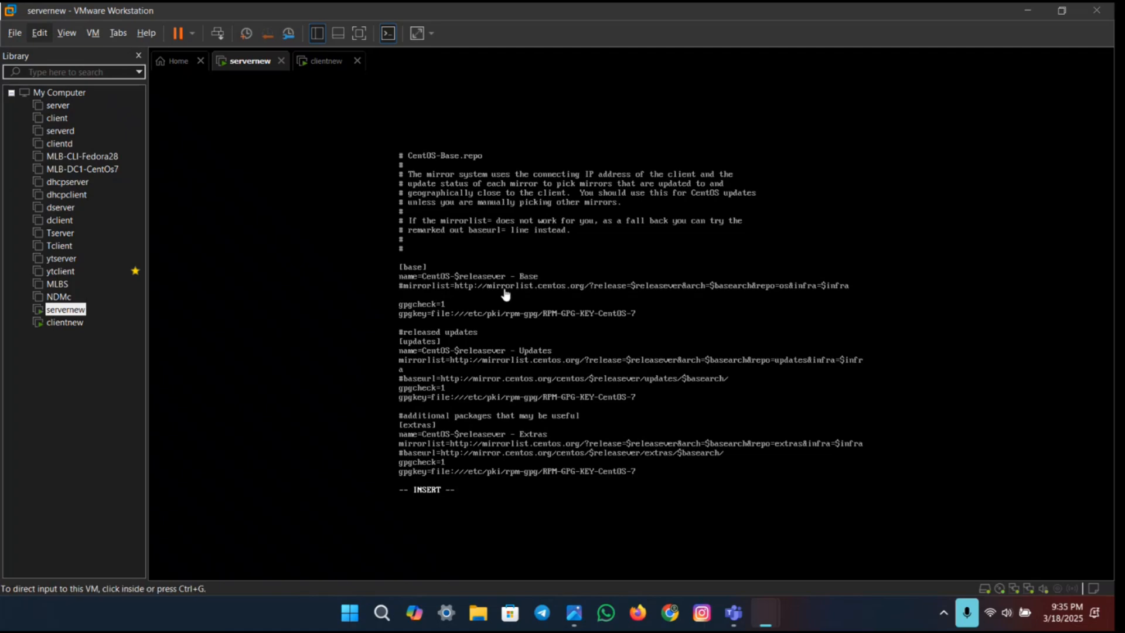
pyautogui.hotkey('ctrl', 'v')
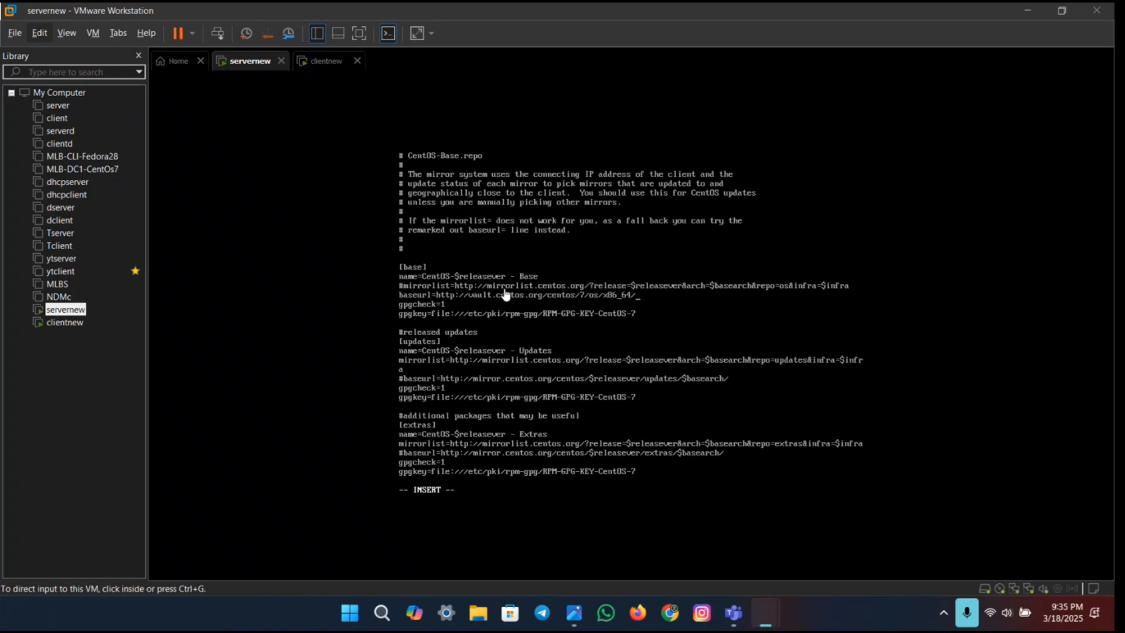
pyautogui.click(631, 297)
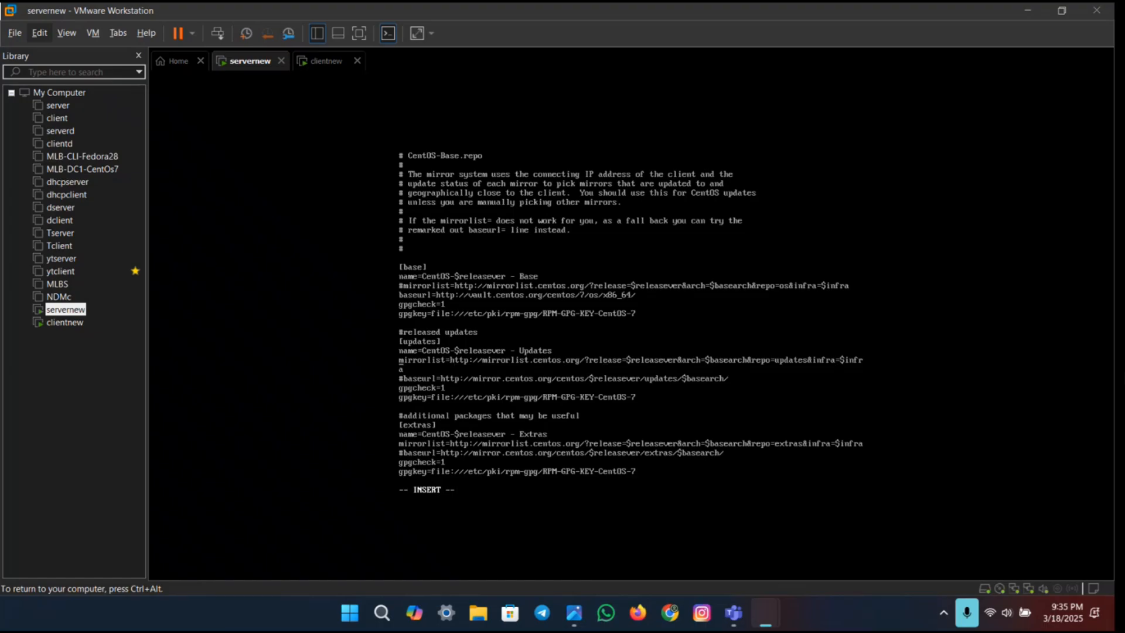
pyautogui.write('#')
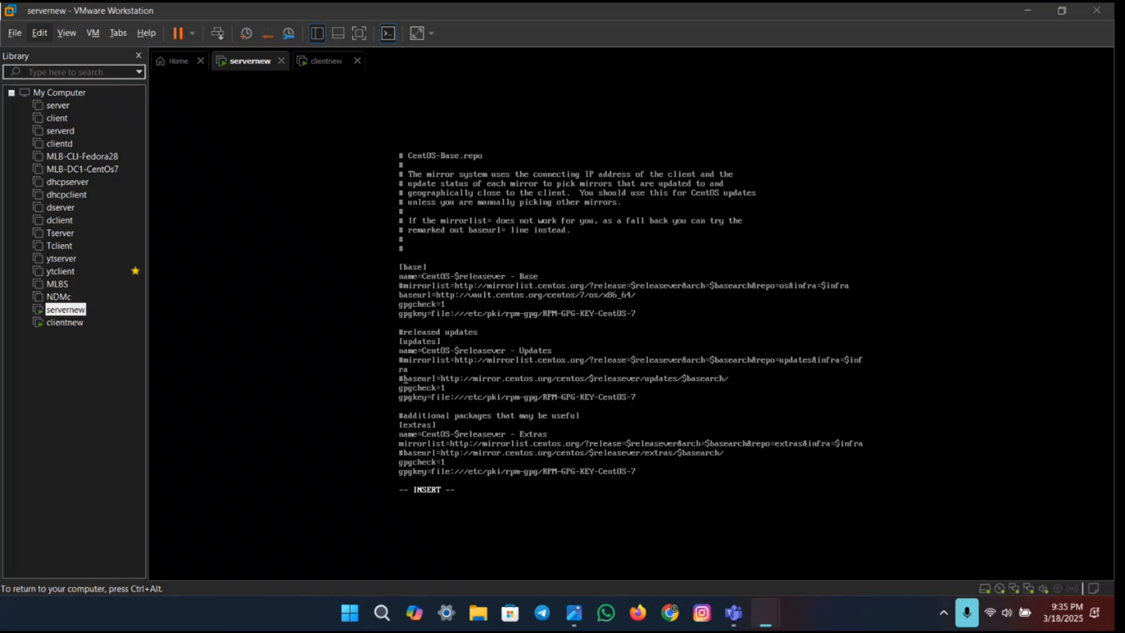
pyautogui.press('BackSpace')
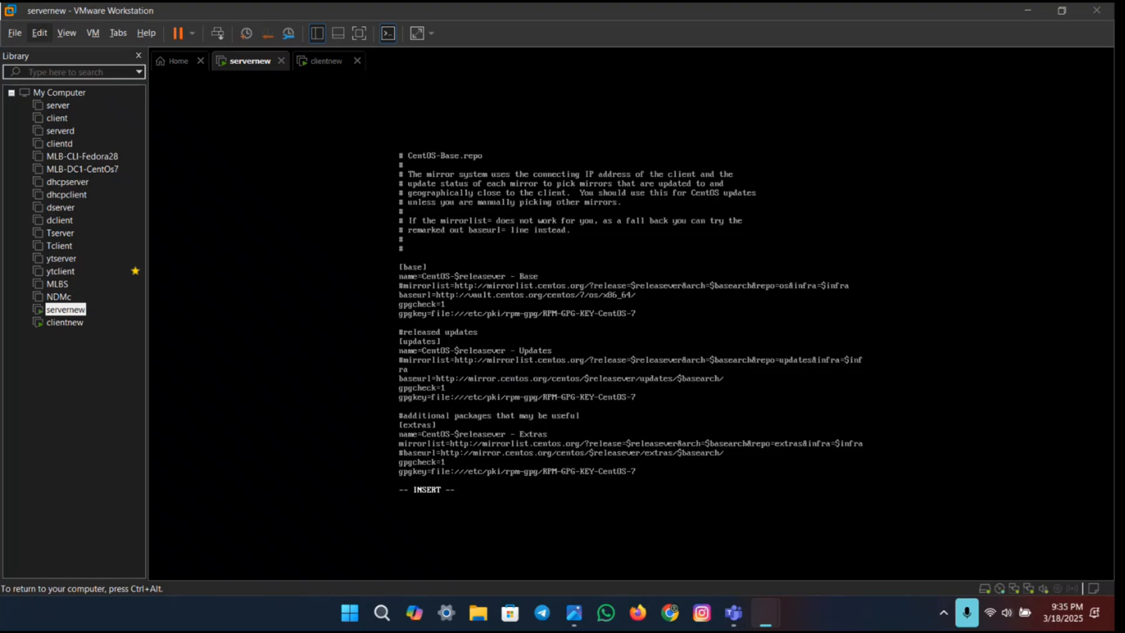
pyautogui.press('BackSpace')
pyautogui.press('BackSpace')
pyautogui.press('BackSpace')
pyautogui.press('BackSpace')
pyautogui.press('BackSpace')
pyautogui.press('BackSpace')
pyautogui.press('BackSpace')
pyautogui.press('BackSpace')
pyautogui.press('BackSpace')
pyautogui.press('BackSpace')
pyautogui.press('BackSpace')
pyautogui.press('BackSpace')
pyautogui.press('BackSpace')
pyautogui.press('BackSpace')
pyautogui.press('BackSpace')
pyautogui.press('BackSpace')
pyautogui.press('BackSpace')
pyautogui.press('BackSpace')
pyautogui.press('BackSpace')
pyautogui.press('BackSpace')
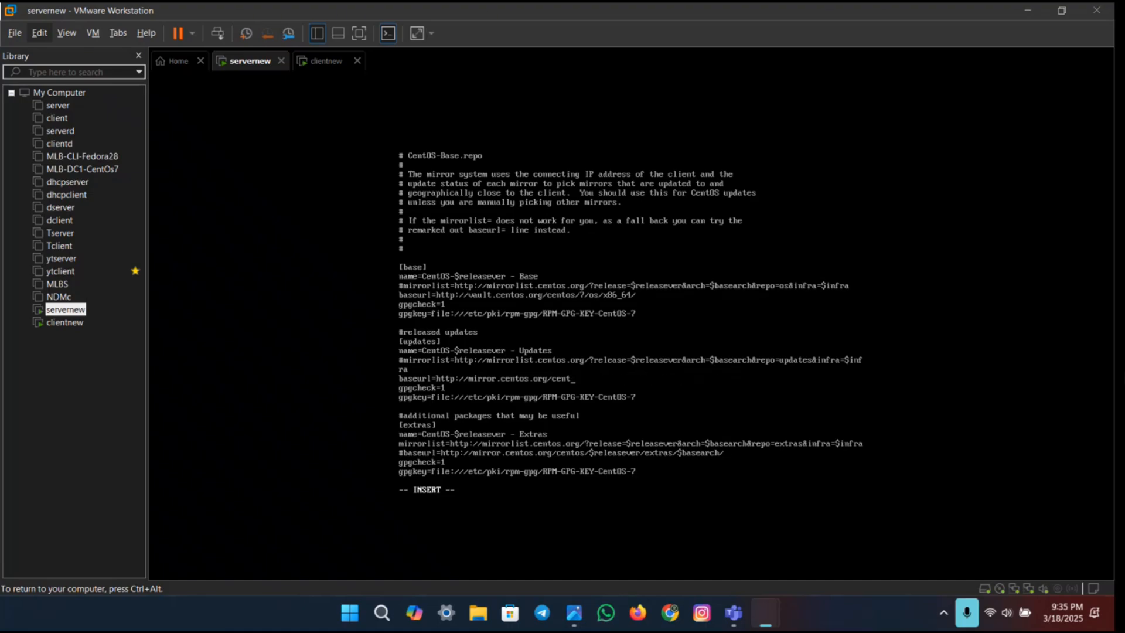
pyautogui.press('BackSpace')
pyautogui.press('BackSpace')
pyautogui.press('BackSpace')
pyautogui.press('BackSpace')
pyautogui.press('BackSpace')
pyautogui.press('BackSpace')
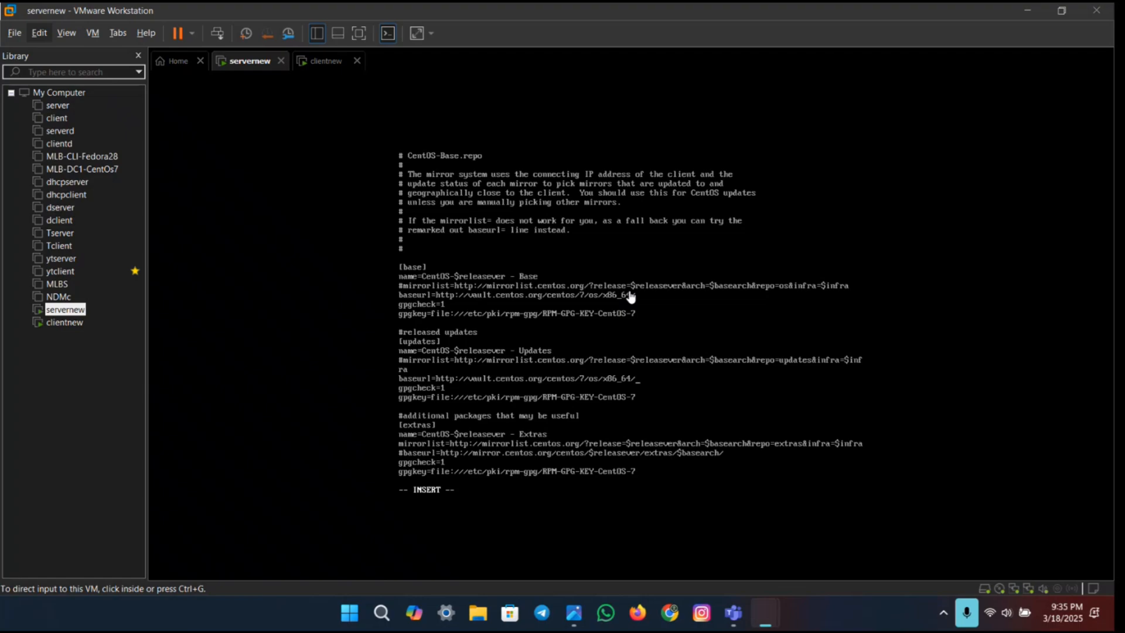
pyautogui.click(630, 297)
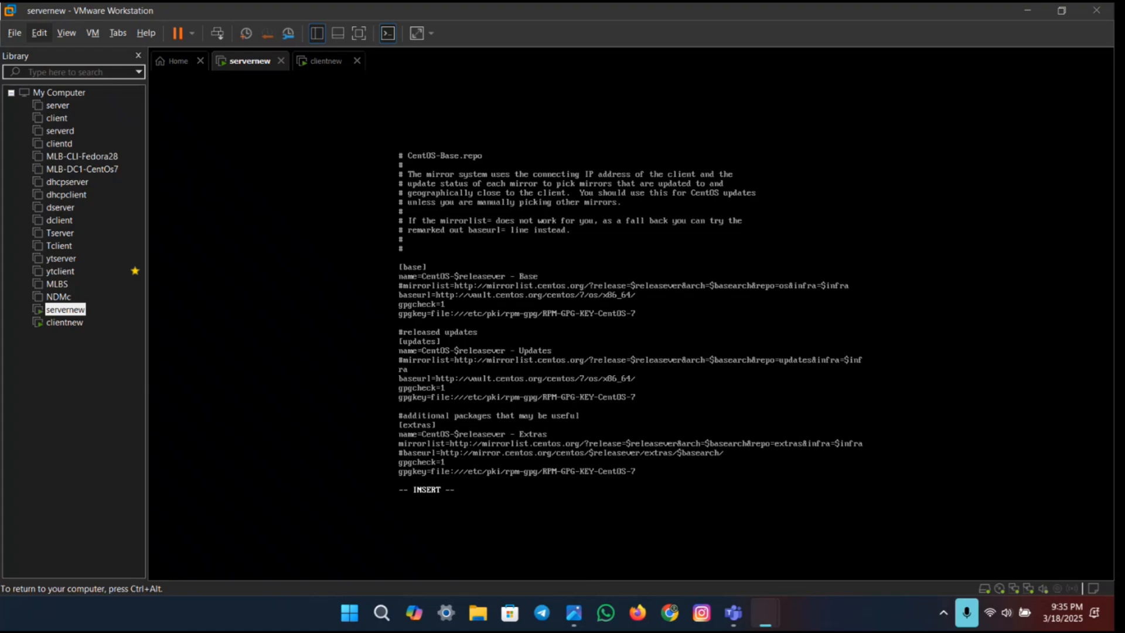
pyautogui.write('#')
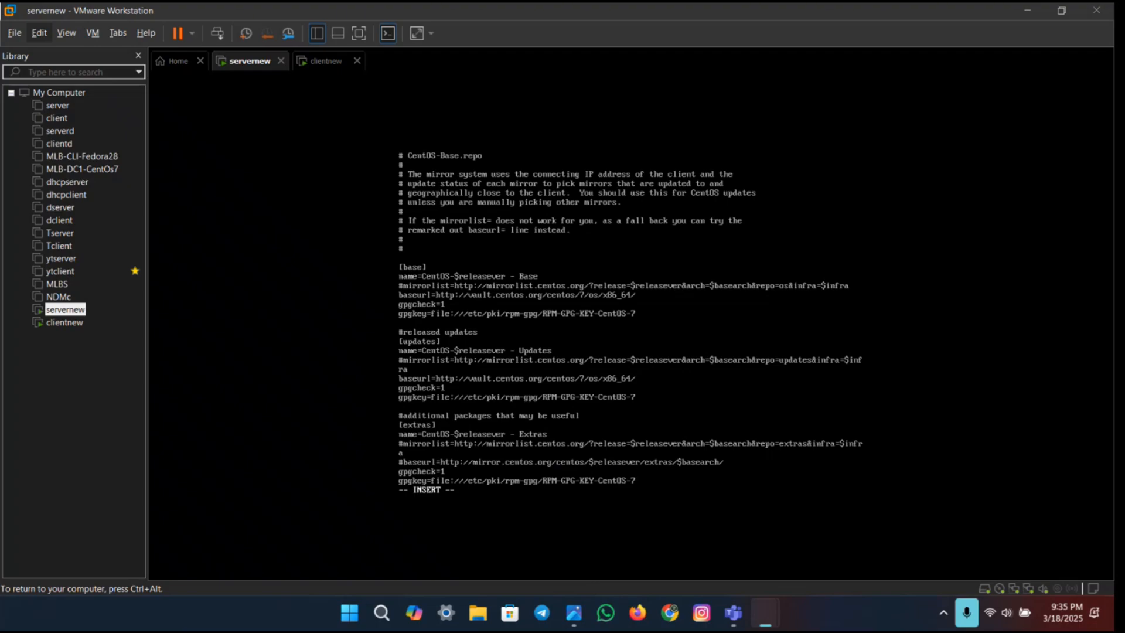
pyautogui.press('BackSpace')
pyautogui.press('BackSpace')
pyautogui.press('BackSpace')
pyautogui.press('BackSpace')
pyautogui.press('BackSpace')
pyautogui.press('BackSpace')
pyautogui.press('BackSpace')
pyautogui.press('BackSpace')
pyautogui.press('BackSpace')
pyautogui.press('BackSpace')
pyautogui.press('BackSpace')
pyautogui.press('BackSpace')
pyautogui.press('BackSpace')
pyautogui.press('BackSpace')
pyautogui.press('BackSpace')
pyautogui.press('BackSpace')
pyautogui.press('BackSpace')
pyautogui.press('BackSpace')
pyautogui.press('BackSpace')
pyautogui.press('BackSpace')
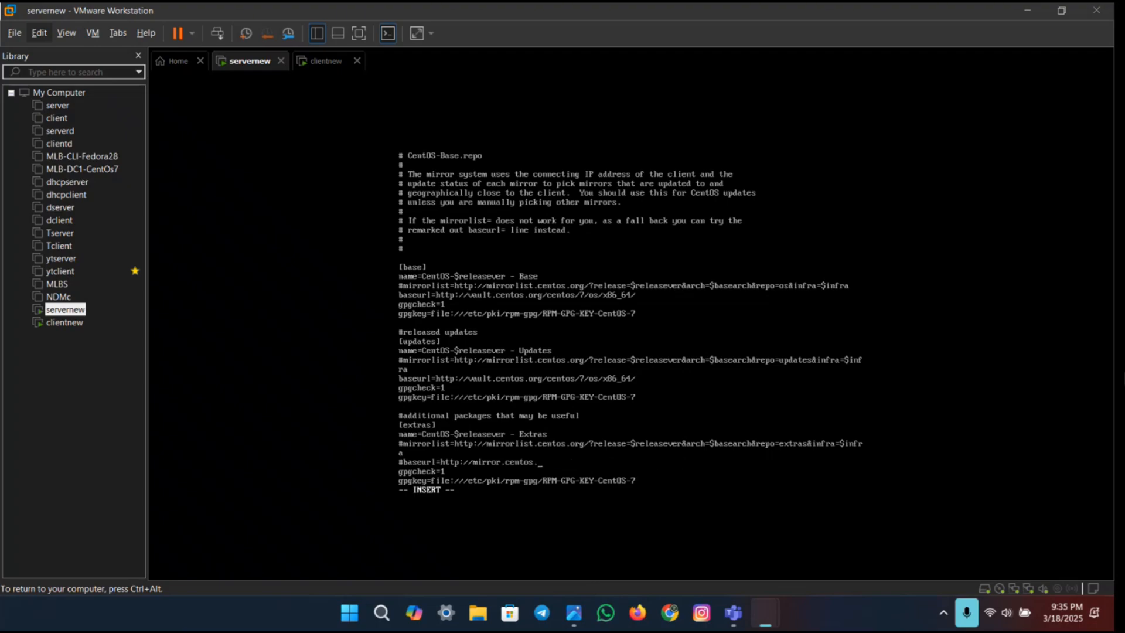
pyautogui.press('BackSpace')
pyautogui.press('BackSpace')
pyautogui.press('BackSpace')
pyautogui.press('BackSpace')
pyautogui.press('BackSpace')
pyautogui.press('BackSpace')
pyautogui.press('BackSpace')
pyautogui.press('BackSpace')
pyautogui.press('BackSpace')
pyautogui.press('BackSpace')
pyautogui.press('BackSpace')
pyautogui.press('BackSpace')
pyautogui.press('BackSpace')
pyautogui.press('BackSpace')
pyautogui.press('BackSpace')
pyautogui.press('BackSpace')
pyautogui.press('BackSpace')
pyautogui.press('BackSpace')
pyautogui.press('BackSpace')
pyautogui.press('BackSpace')
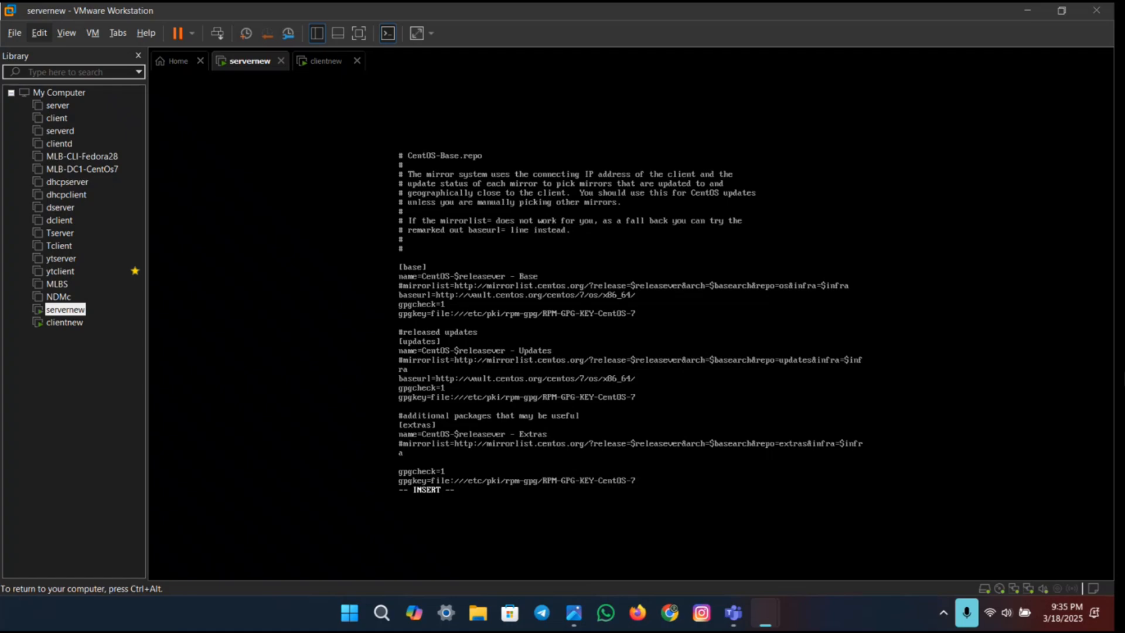
pyautogui.hotkey('ctrl', 'alt')
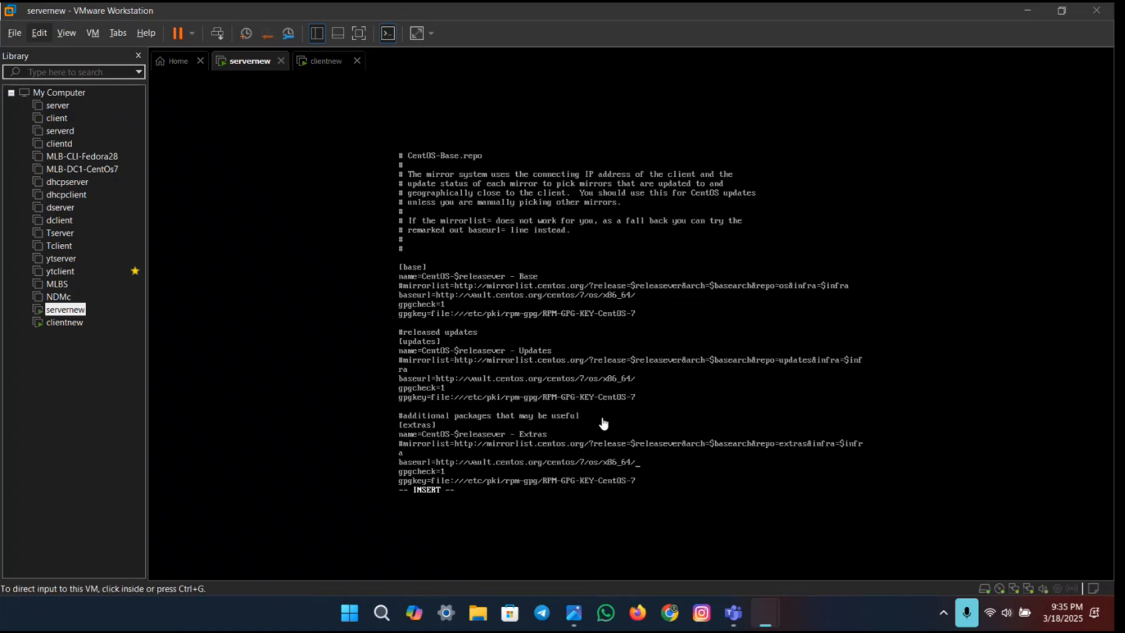
pyautogui.click(654, 452)
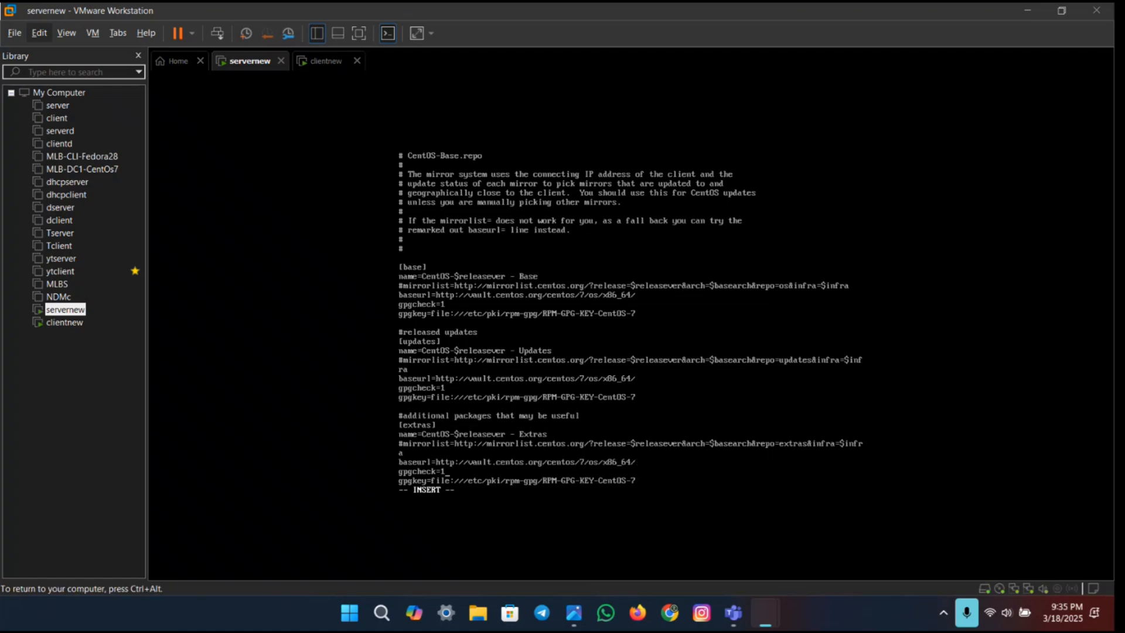
pyautogui.press('Down')
pyautogui.press('Down')
pyautogui.press('Down')
pyautogui.press('Down')
pyautogui.press('Down')
pyautogui.press('Down')
pyautogui.press('Down')
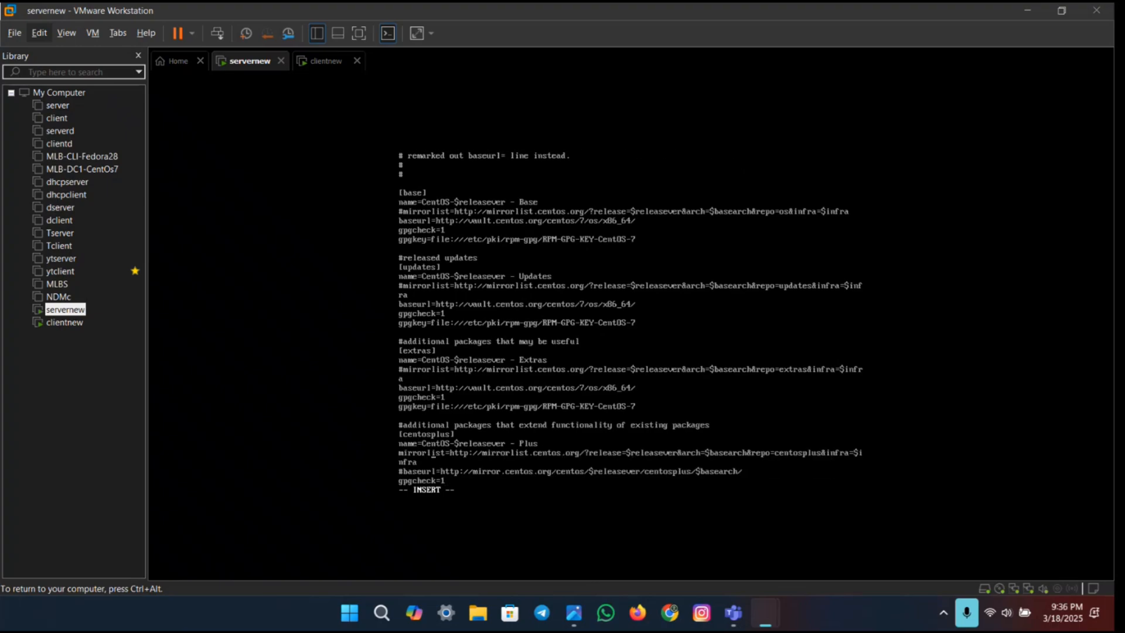
pyautogui.write('#')
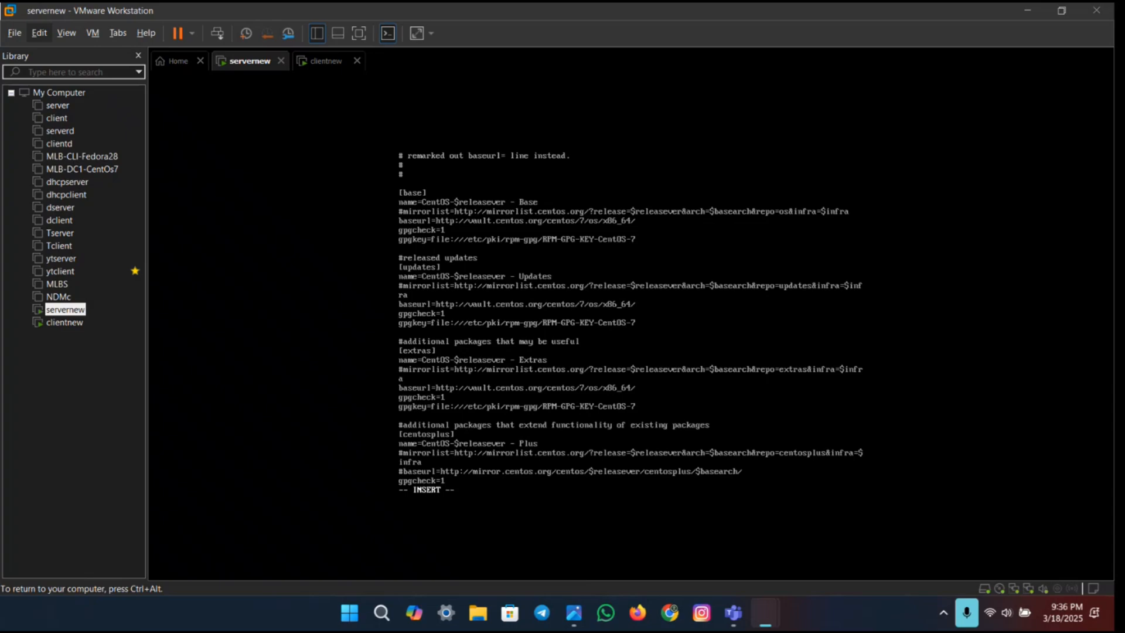
pyautogui.press('BackSpace')
pyautogui.press('BackSpace')
pyautogui.press('BackSpace')
pyautogui.press('BackSpace')
pyautogui.press('BackSpace')
pyautogui.press('BackSpace')
pyautogui.press('BackSpace')
pyautogui.press('BackSpace')
pyautogui.press('BackSpace')
pyautogui.press('BackSpace')
pyautogui.press('BackSpace')
pyautogui.press('BackSpace')
pyautogui.press('BackSpace')
pyautogui.press('BackSpace')
pyautogui.press('BackSpace')
pyautogui.press('BackSpace')
pyautogui.press('BackSpace')
pyautogui.press('BackSpace')
pyautogui.press('BackSpace')
pyautogui.press('BackSpace')
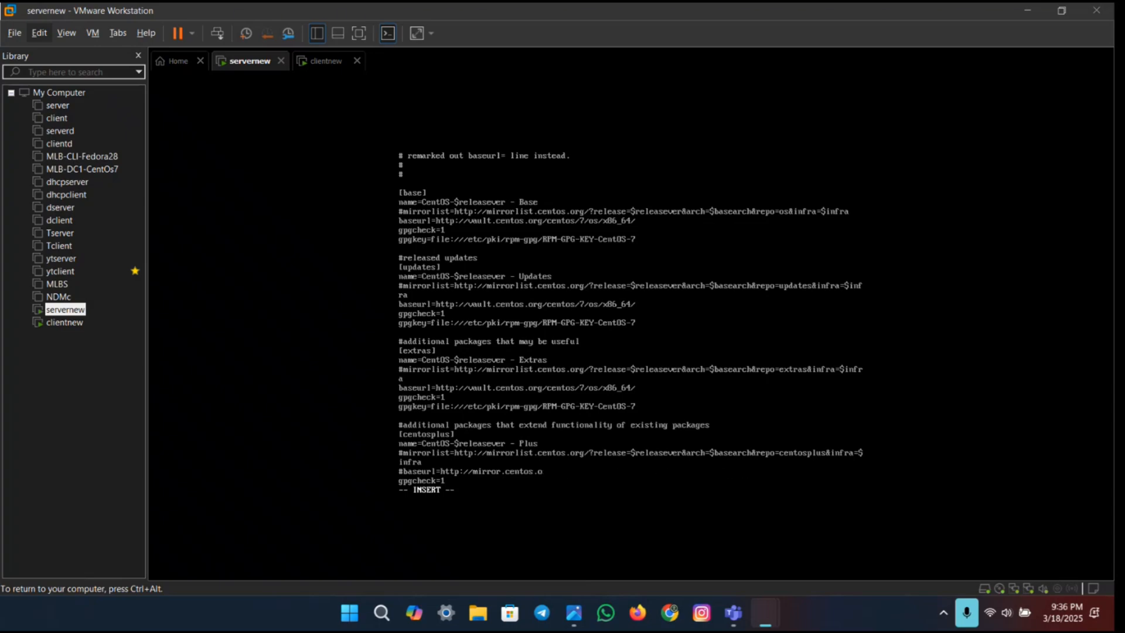
pyautogui.press('BackSpace')
pyautogui.press('BackSpace')
pyautogui.press('BackSpace')
pyautogui.press('BackSpace')
pyautogui.press('BackSpace')
pyautogui.press('BackSpace')
pyautogui.press('BackSpace')
pyautogui.press('BackSpace')
pyautogui.press('BackSpace')
pyautogui.press('BackSpace')
pyautogui.press('BackSpace')
pyautogui.press('BackSpace')
pyautogui.press('BackSpace')
pyautogui.press('BackSpace')
pyautogui.press('BackSpace')
pyautogui.press('BackSpace')
pyautogui.press('BackSpace')
pyautogui.press('BackSpace')
pyautogui.press('BackSpace')
pyautogui.press('BackSpace')
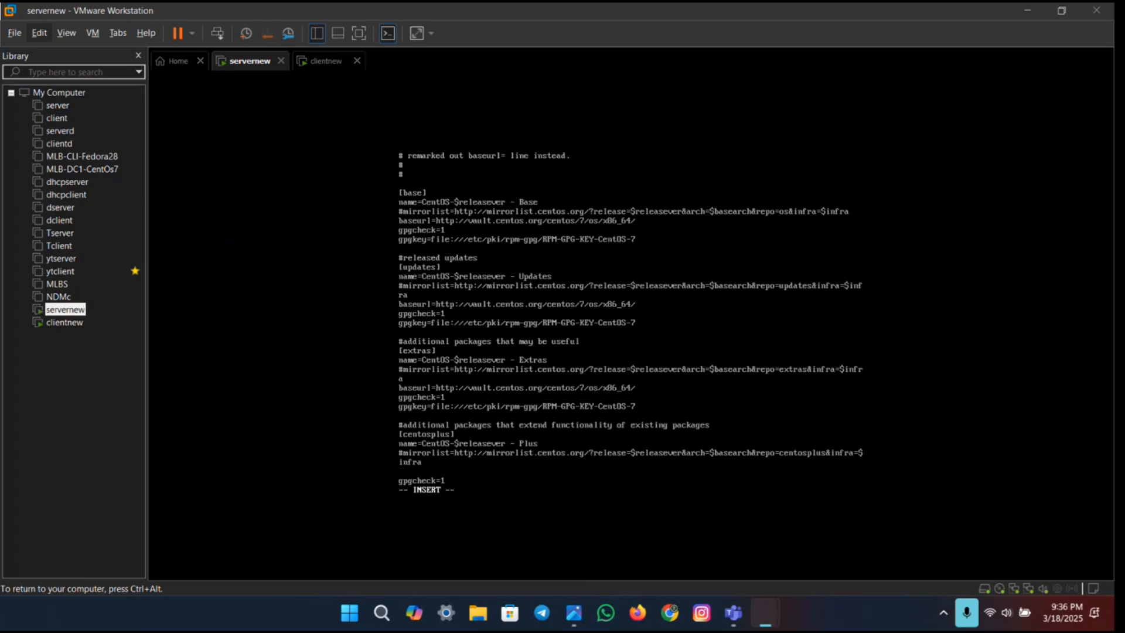
pyautogui.hotkey('ctrl', 'alt')
pyautogui.hotkey('ctrl', 'v')
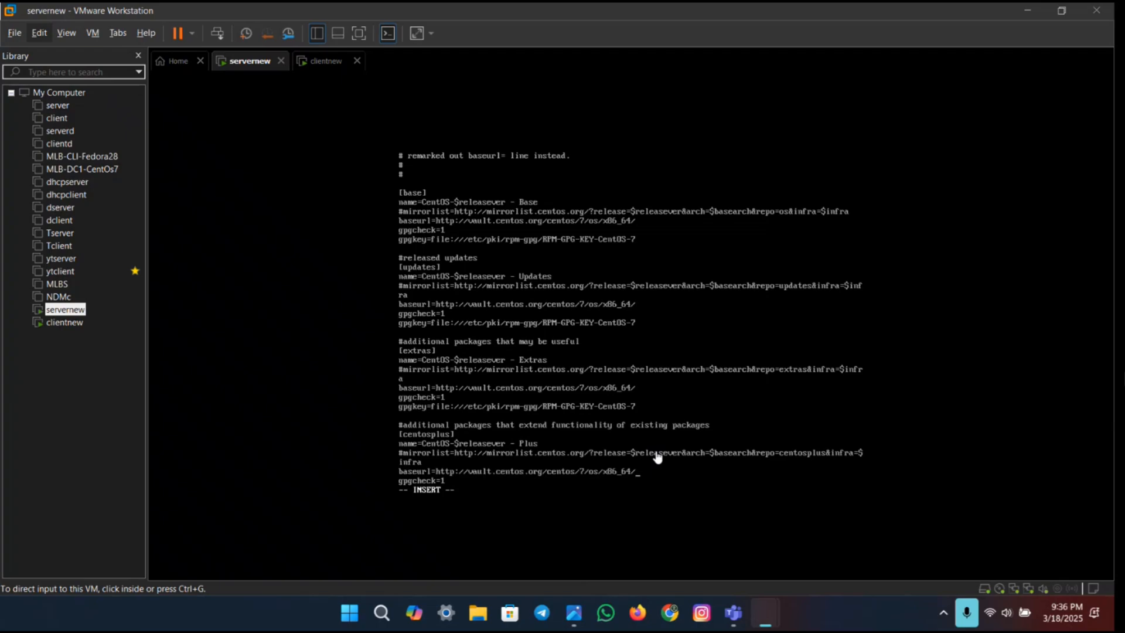
pyautogui.click(625, 463)
# Step: Go to the end of CentOS-Base.repo, then save the file and quit vi with :wq
pyautogui.press('Down')
pyautogui.press('Down')
pyautogui.press('Down')
pyautogui.press('Down')
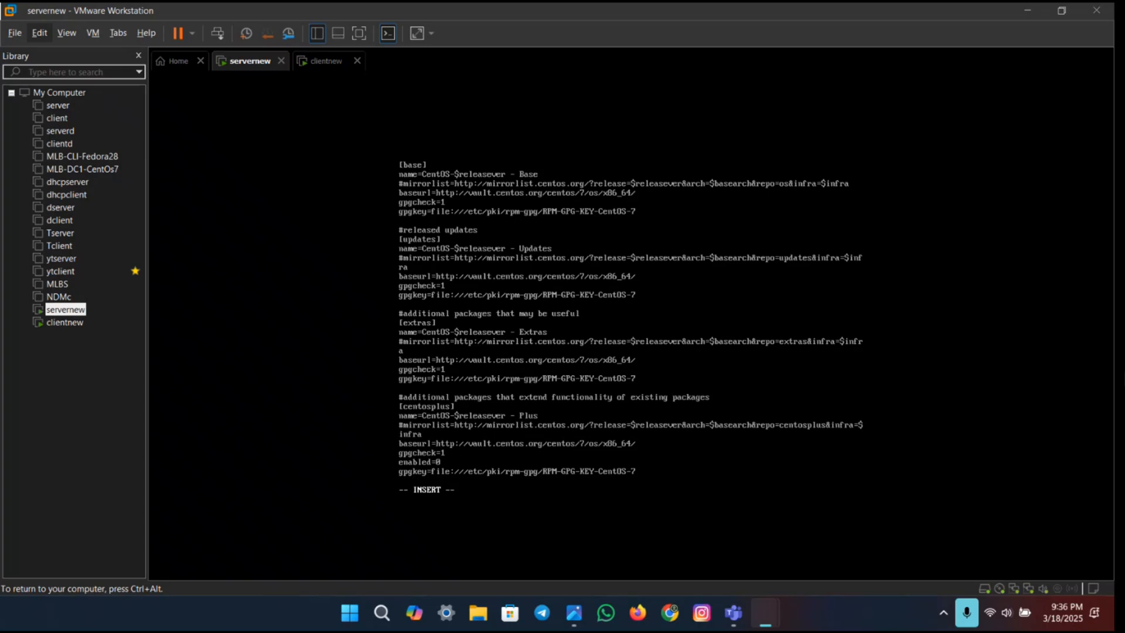
pyautogui.press('Escape')
pyautogui.write(':wq!')
pyautogui.press('Return')
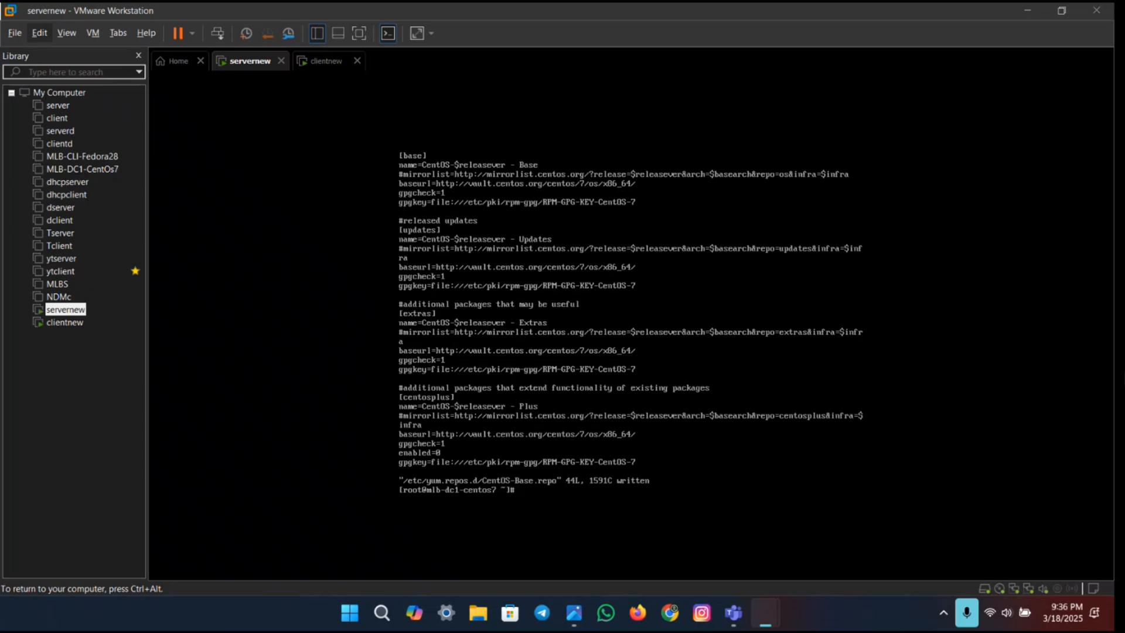
# Step: Consult the Clean and Update yum section of the Lab Exercise 02 PDF in Chrome, and run yum clean all in the servernew VM
pyautogui.press('ctrl+super+Right')
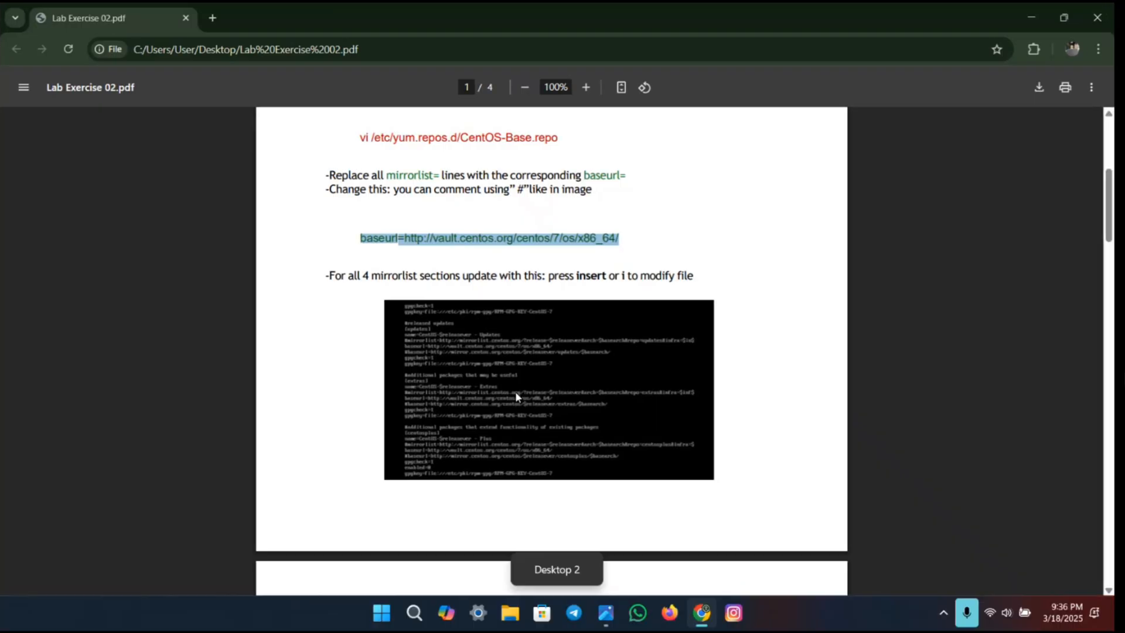
pyautogui.click(515, 392)
pyautogui.scroll(-2, 631, 405)
pyautogui.scroll(-6, 632, 409)
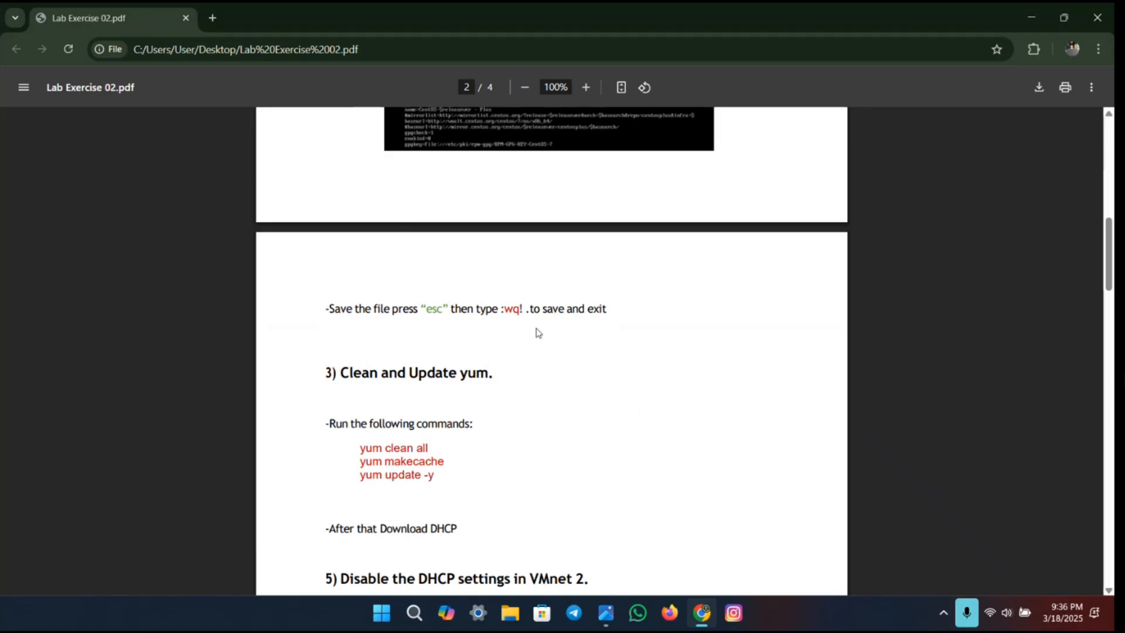
pyautogui.scroll(-2, 453, 319)
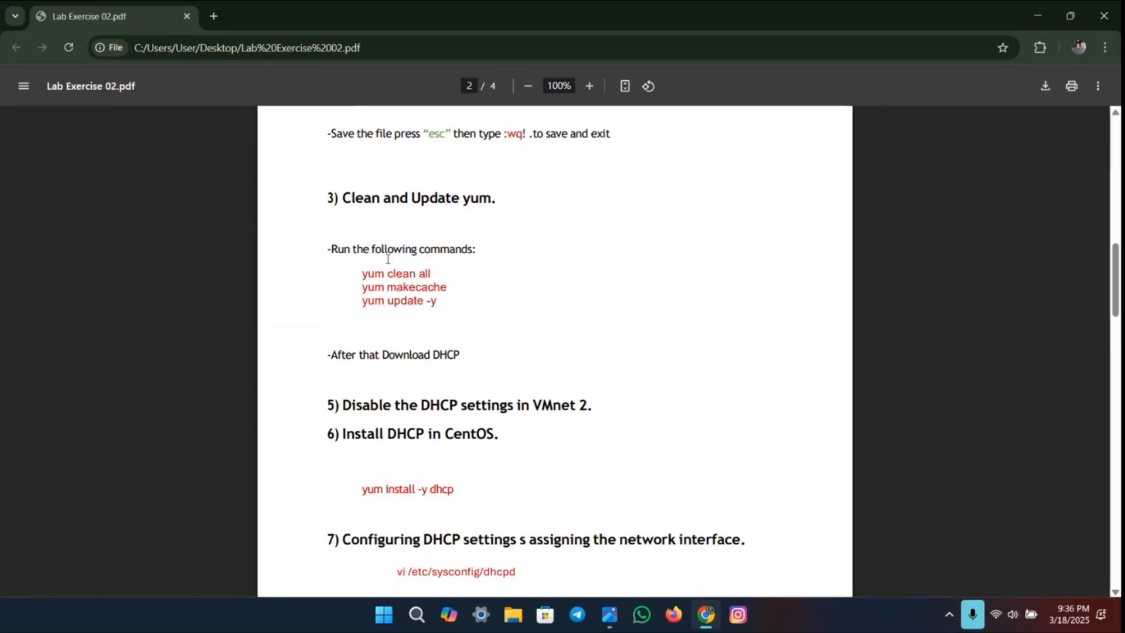
pyautogui.moveTo(360, 275); pyautogui.dragTo(454, 293)
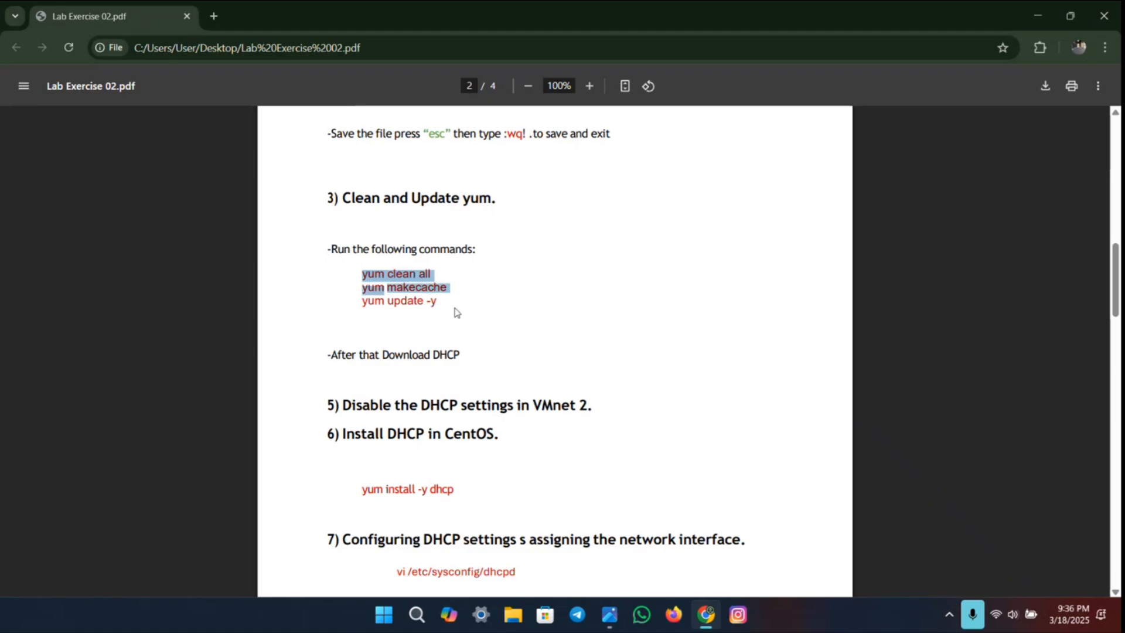
pyautogui.click(477, 279)
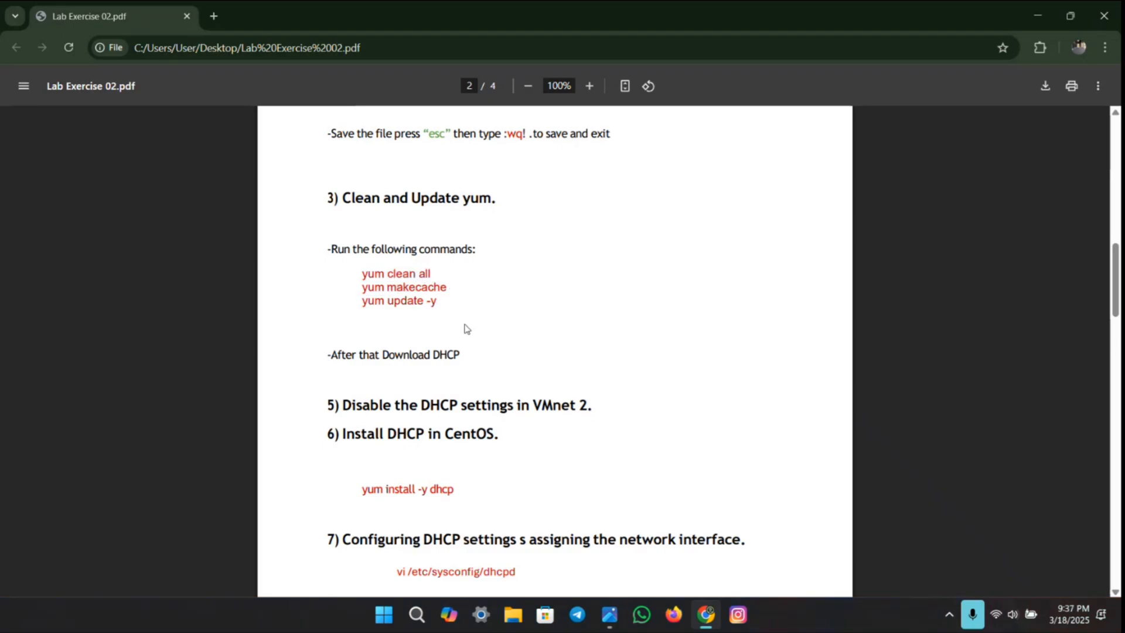
pyautogui.press('ctrl+super+Left')
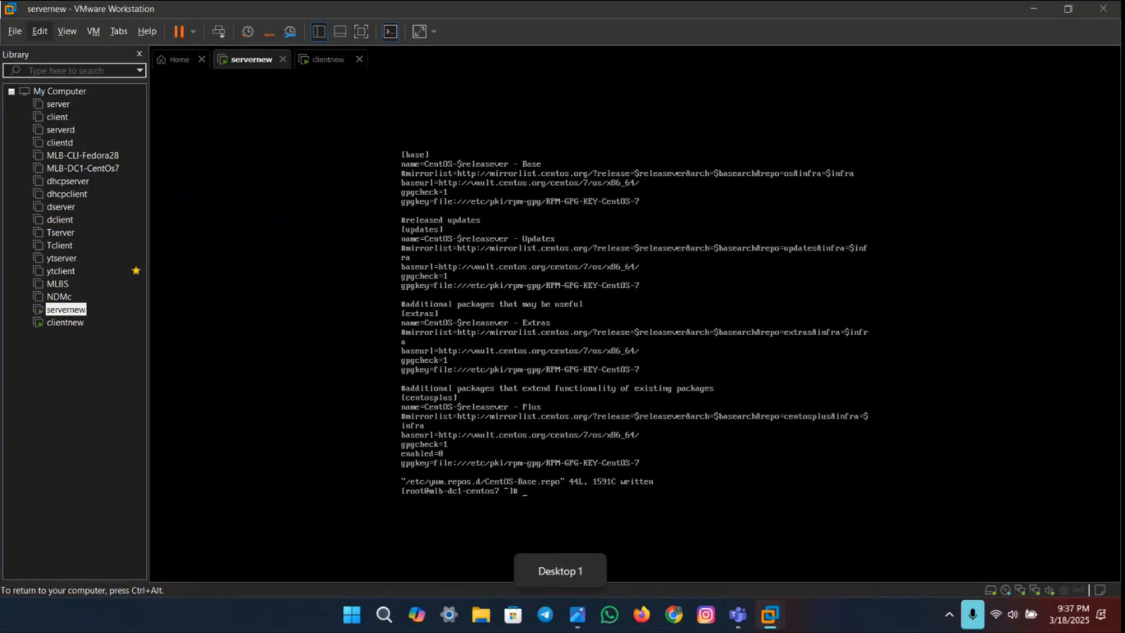
pyautogui.write('yum clean all')
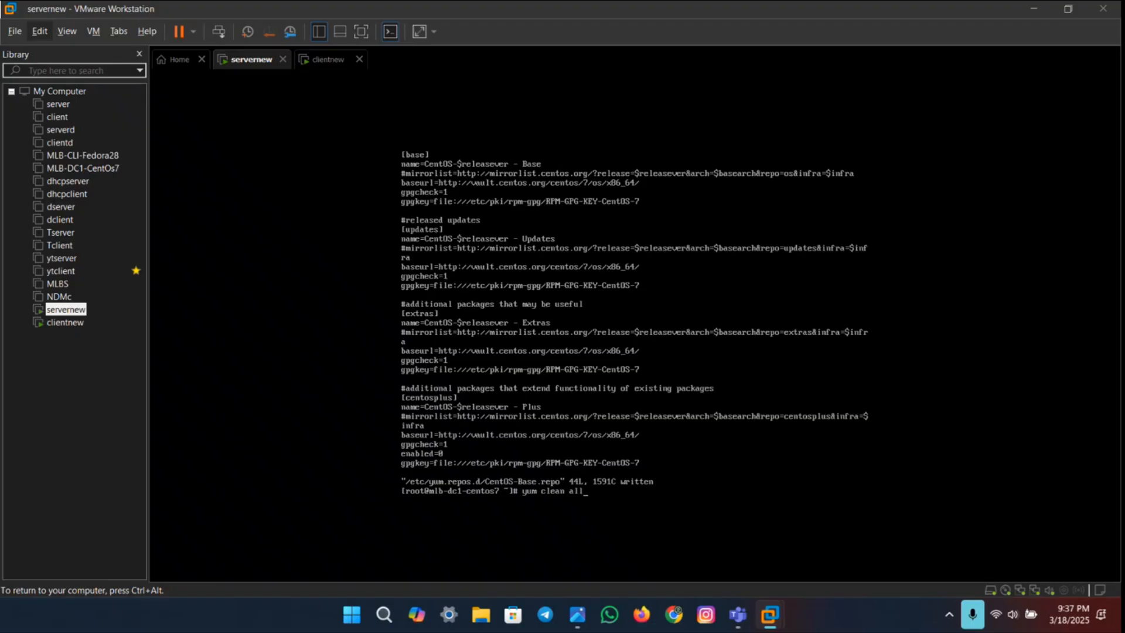
pyautogui.press('ctrl+super+Right')
pyautogui.press('ctrl+super+Left')
pyautogui.press('Return')
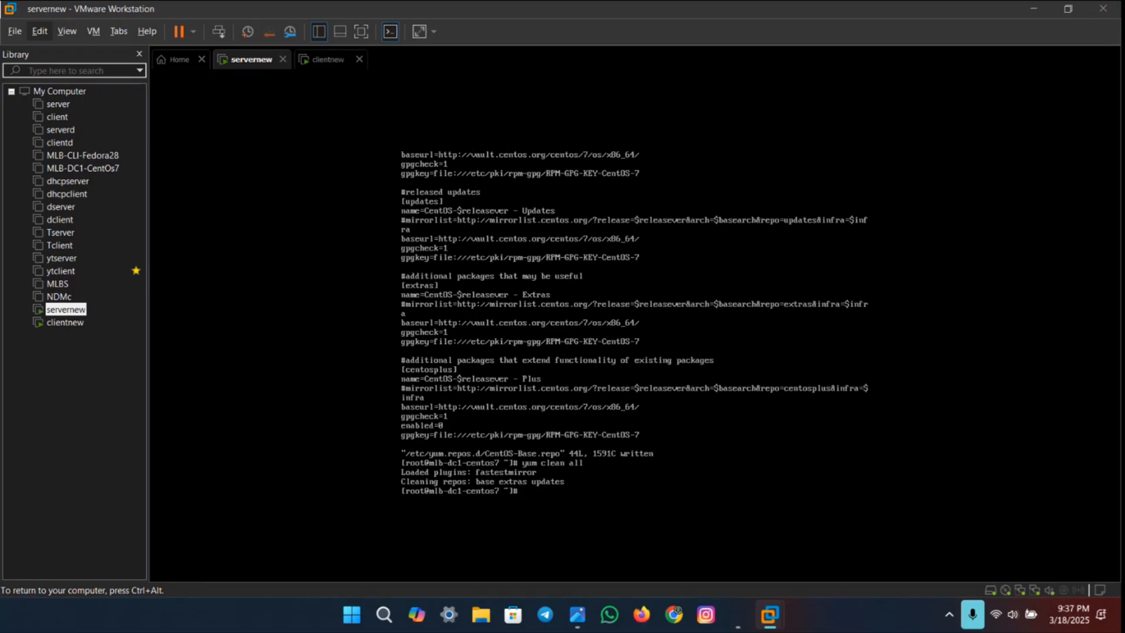
# Step: Rebuild the yum metadata cache on servernew with yum makecache
pyautogui.press('ctrl+super+Right')
pyautogui.press('ctrl+super+Left')
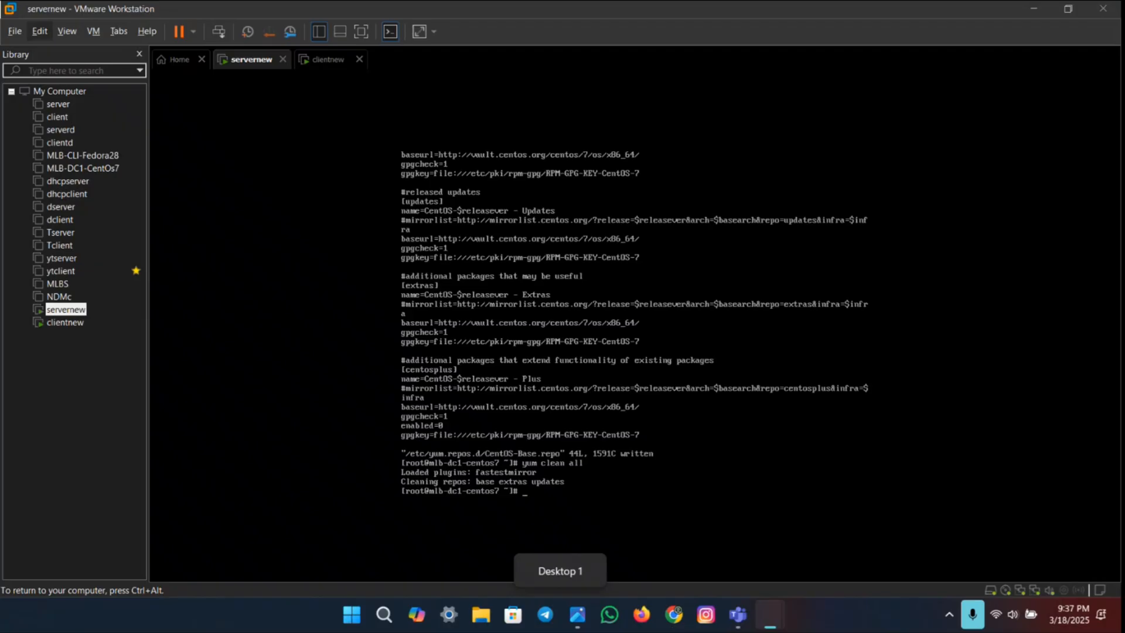
pyautogui.write('yum mak')
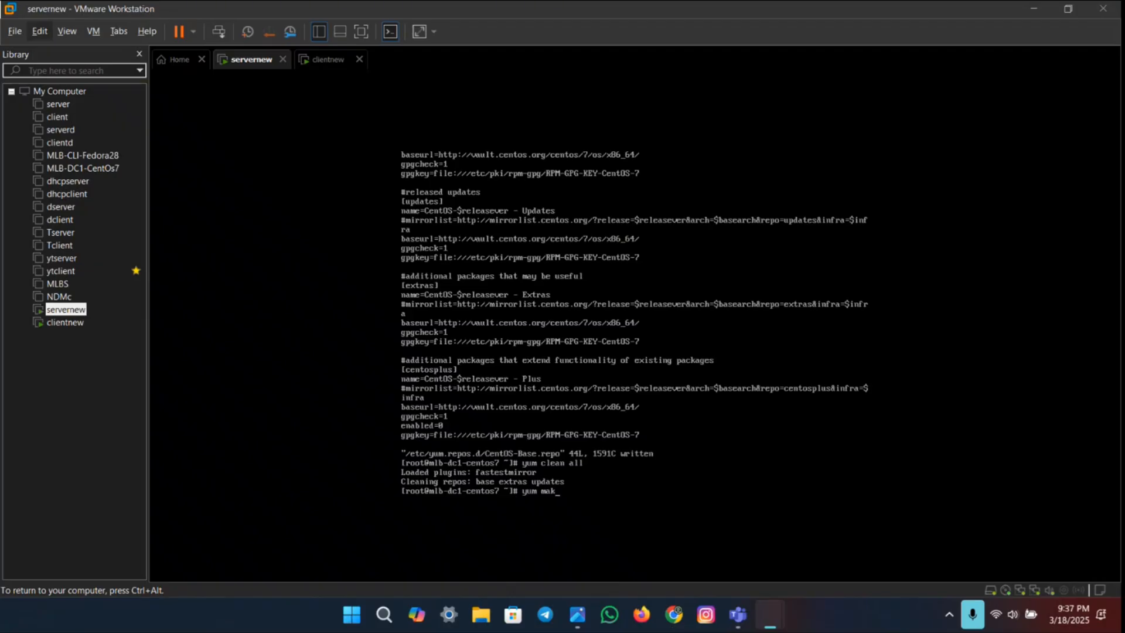
pyautogui.write('ecache')
pyautogui.press('Return')
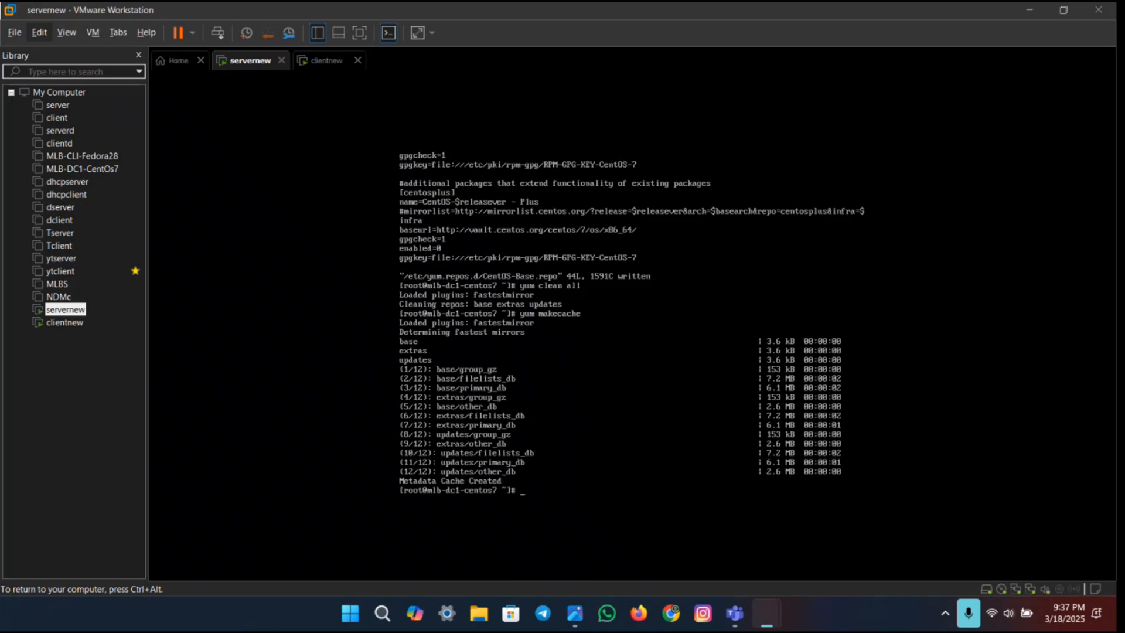
# Step: Update the installed packages on servernew with yum update -y, following the lab PDF
pyautogui.press('ctrl+super+Right')
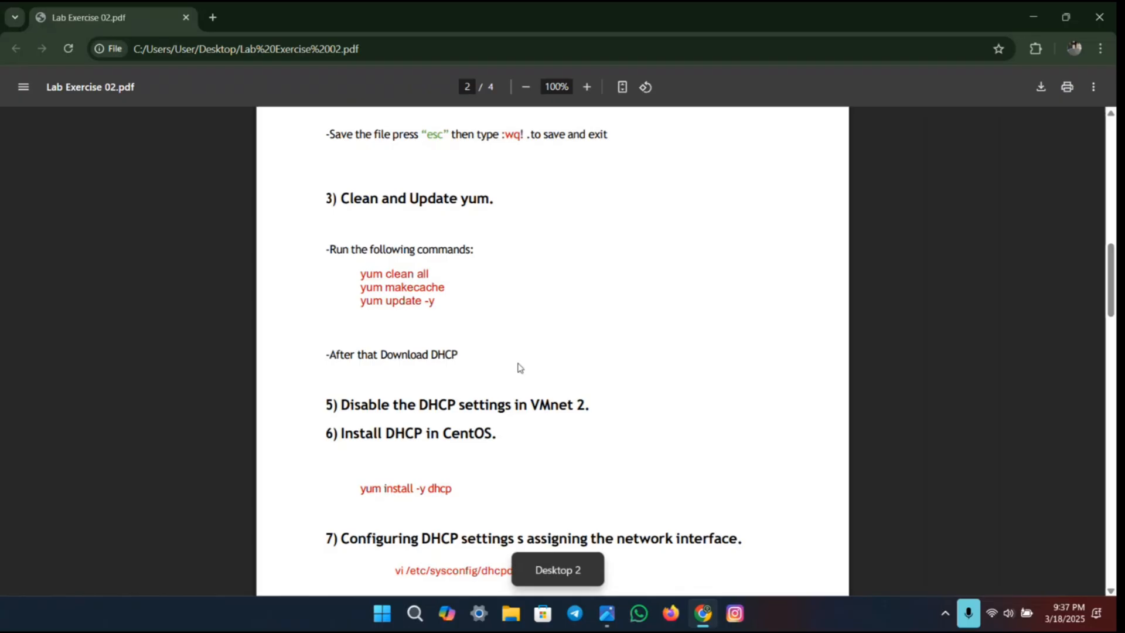
pyautogui.press('ctrl+super+Left')
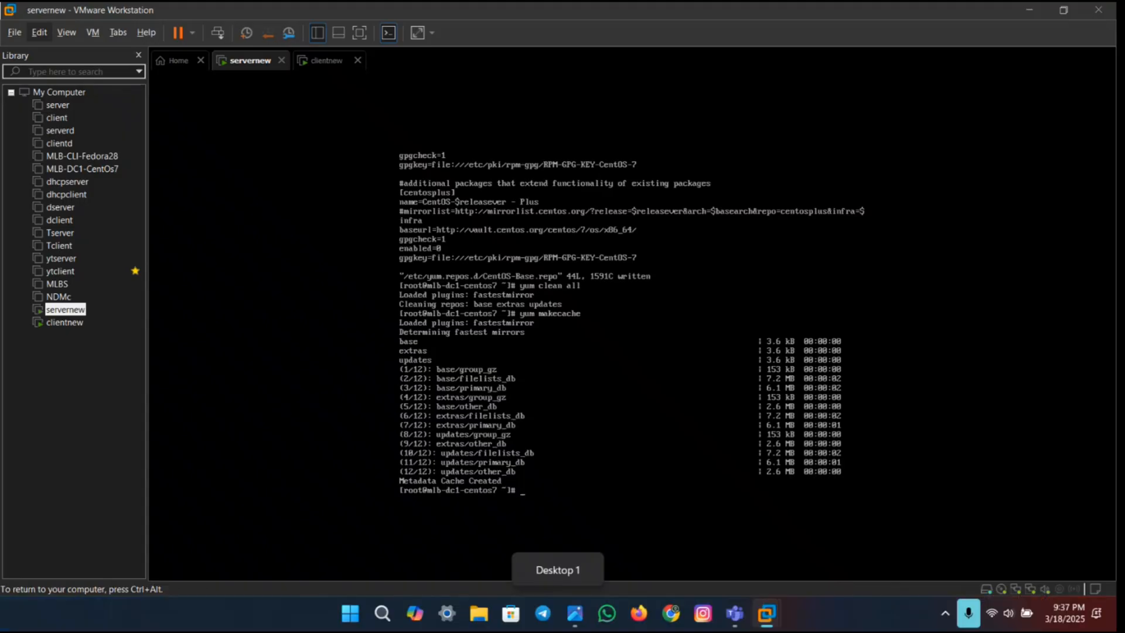
pyautogui.write('yum')
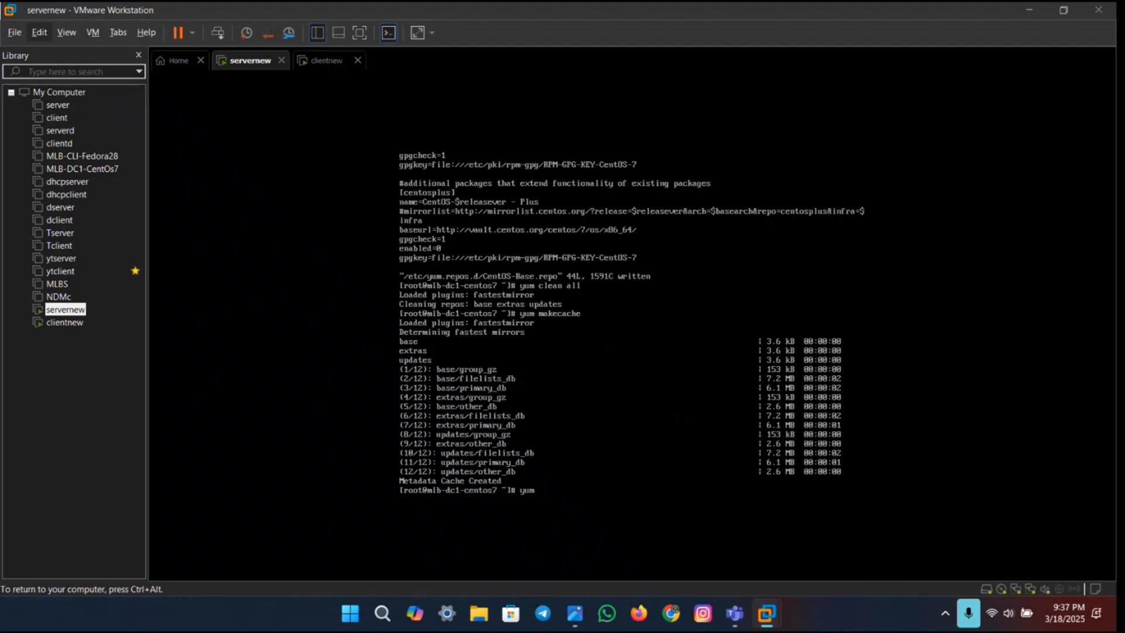
pyautogui.press('ctrl+super+Right')
pyautogui.press('ctrl+super+Left')
pyautogui.write('upd')
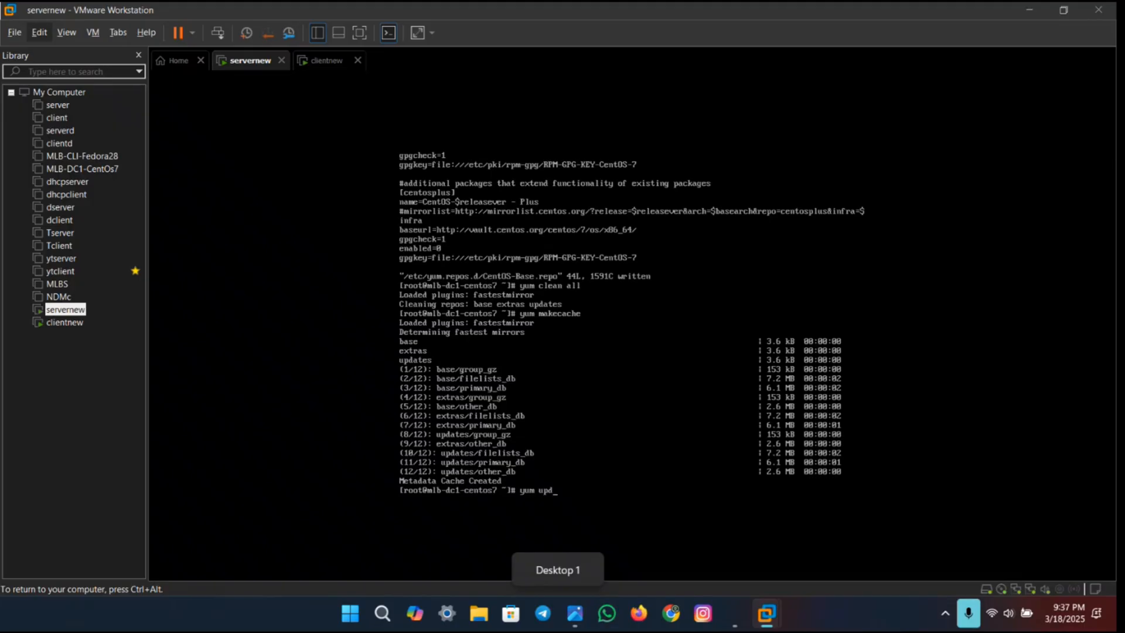
pyautogui.write('ate -y')
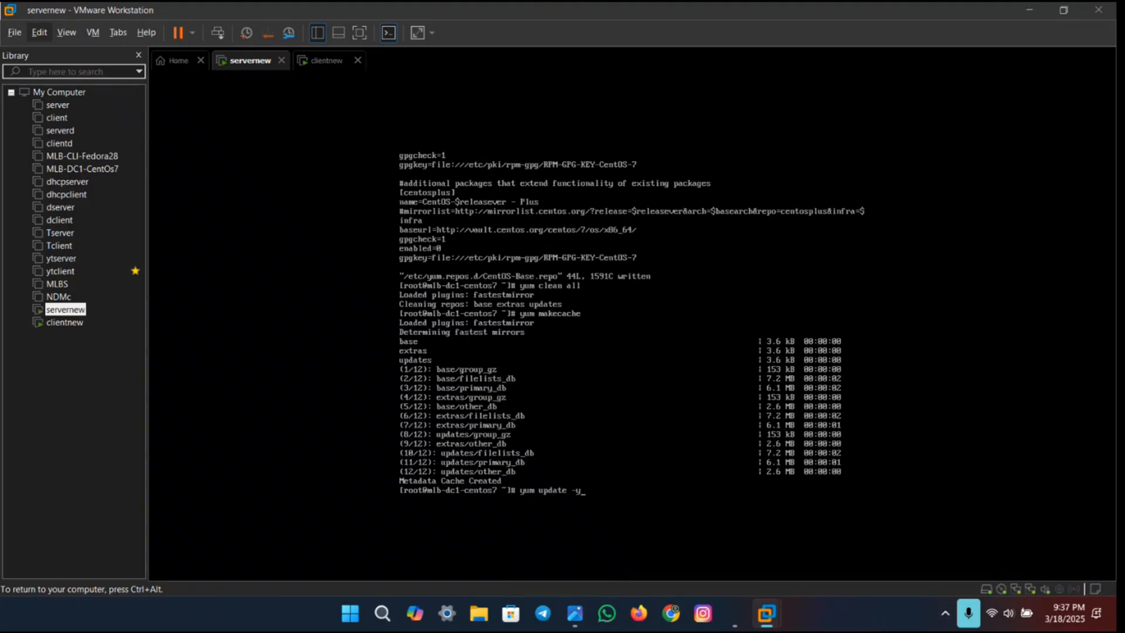
pyautogui.press('Return')
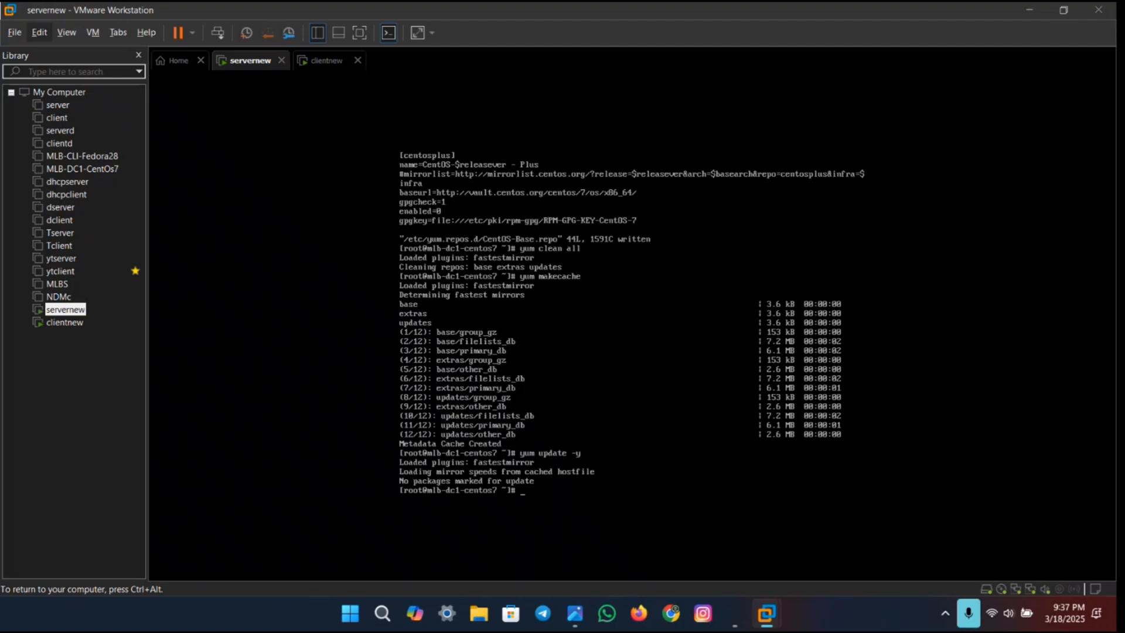
# Step: Copy the command yum install -y dhcp from step 6 of the lab PDF and run it in the servernew VM
pyautogui.press('ctrl+super+Right')
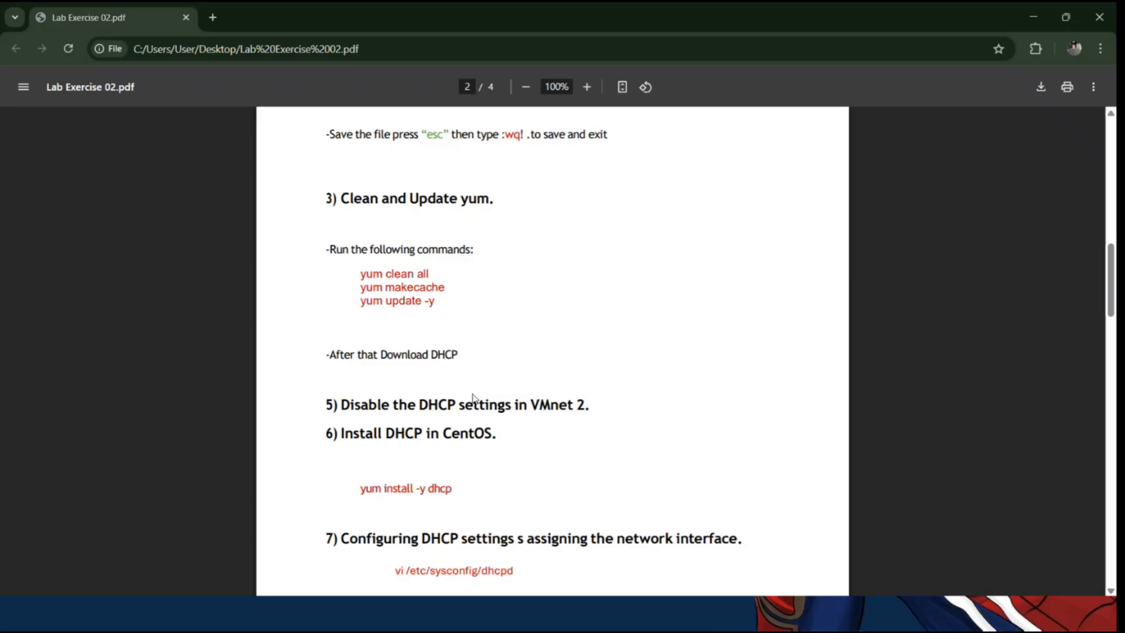
pyautogui.scroll(-3, 467, 342)
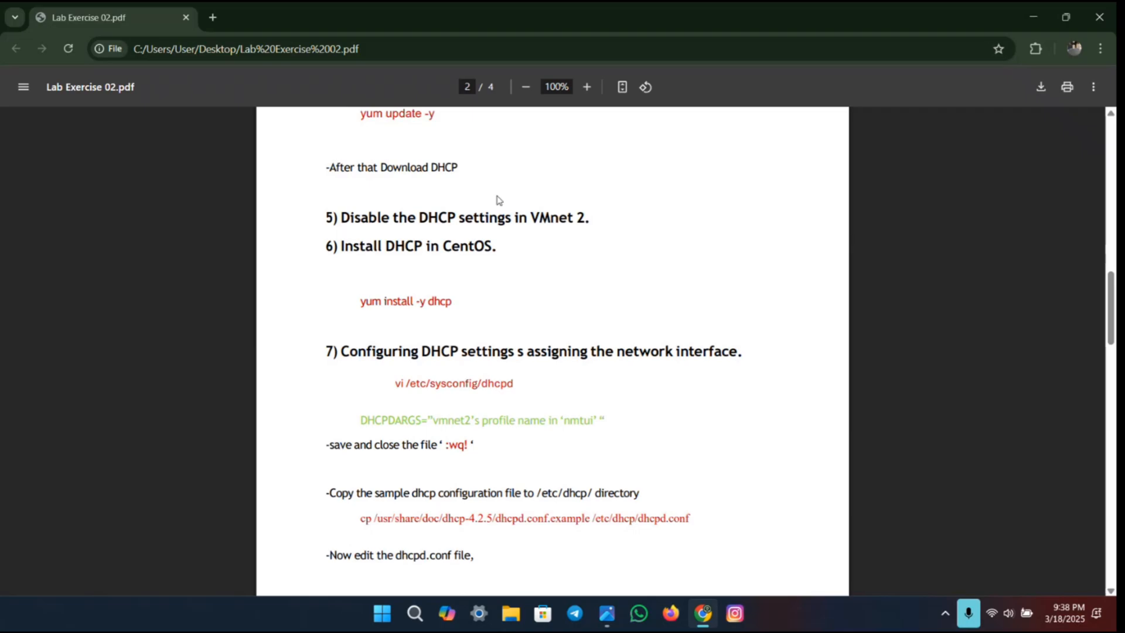
pyautogui.scroll(-1, 484, 267)
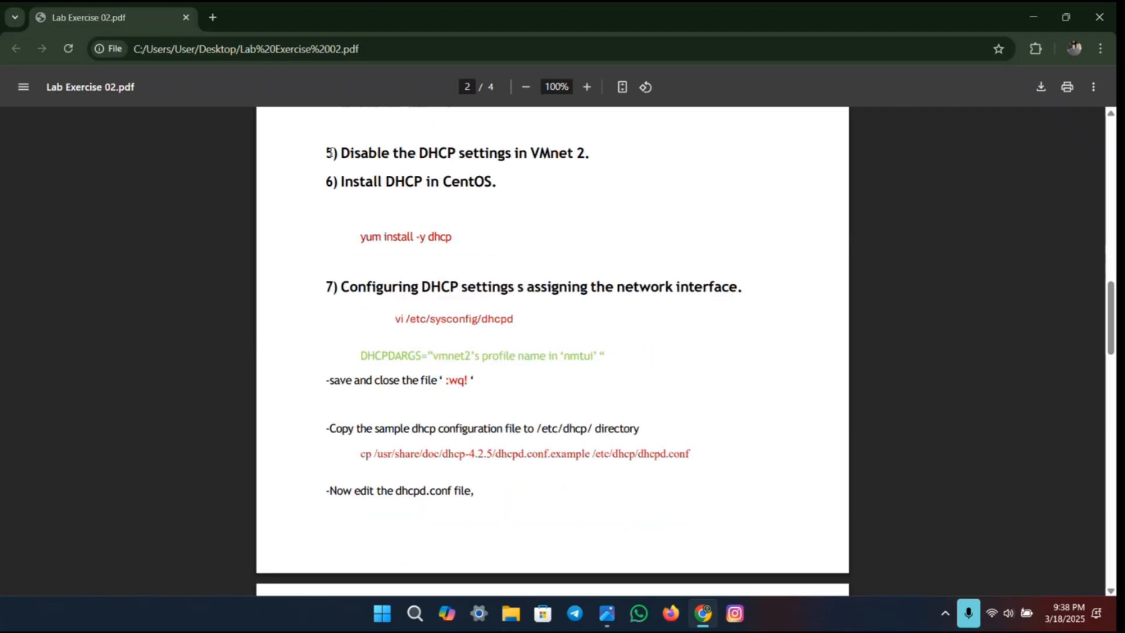
pyautogui.moveTo(340, 153); pyautogui.dragTo(594, 151)
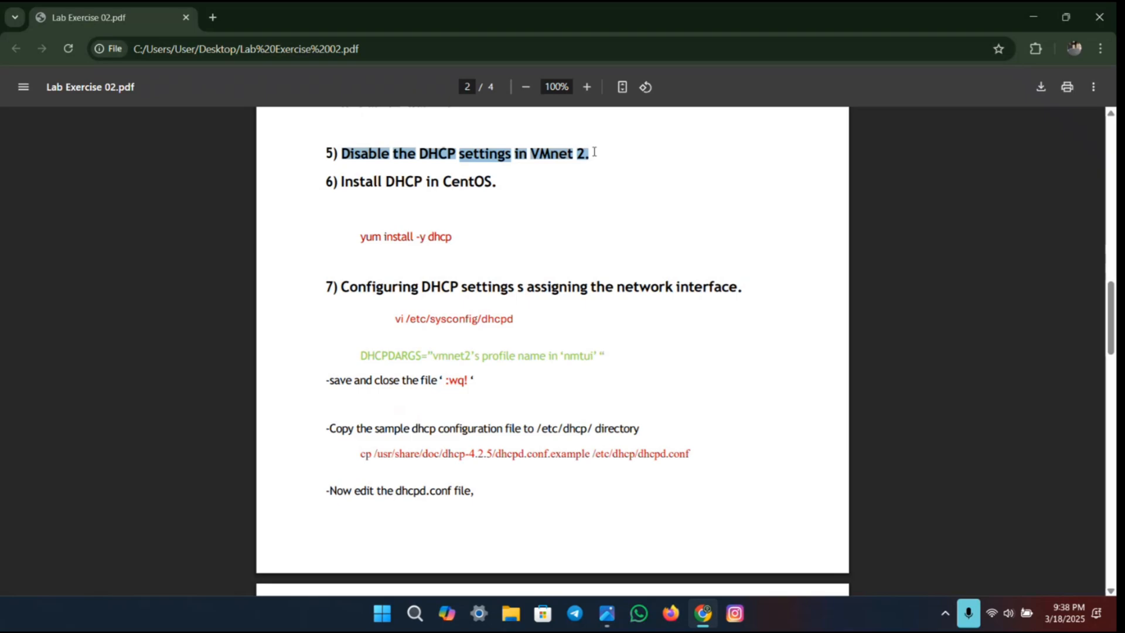
pyautogui.click(560, 184)
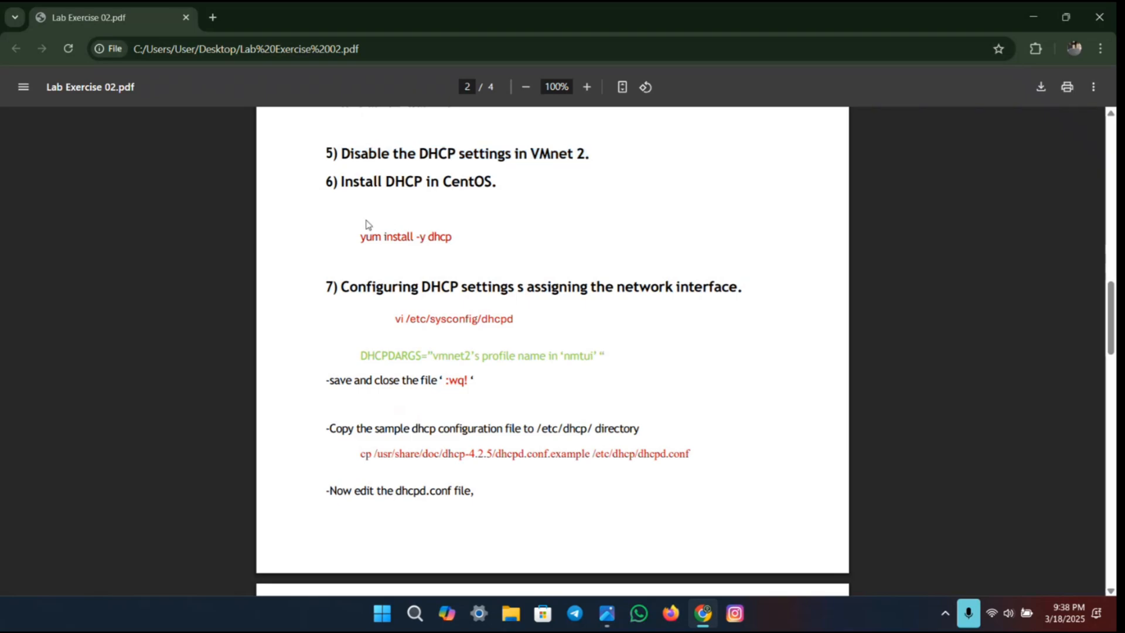
pyautogui.moveTo(358, 236); pyautogui.dragTo(472, 237)
pyautogui.hotkey('ctrl', 'c')
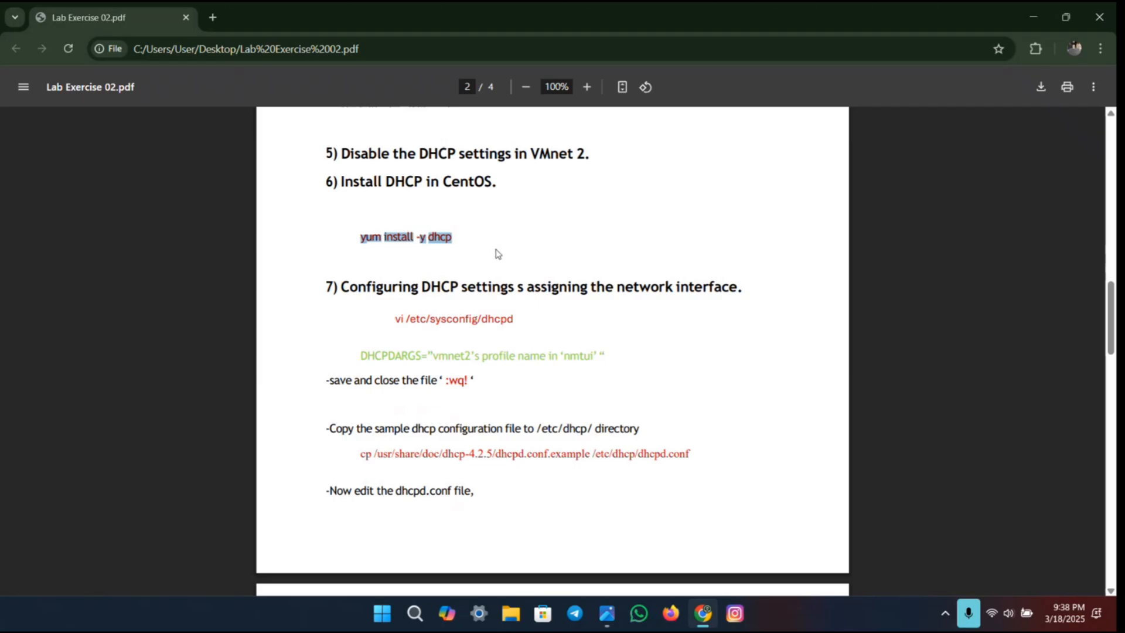
pyautogui.press('ctrl+super+Left')
pyautogui.hotkey('ctrl', 'alt')
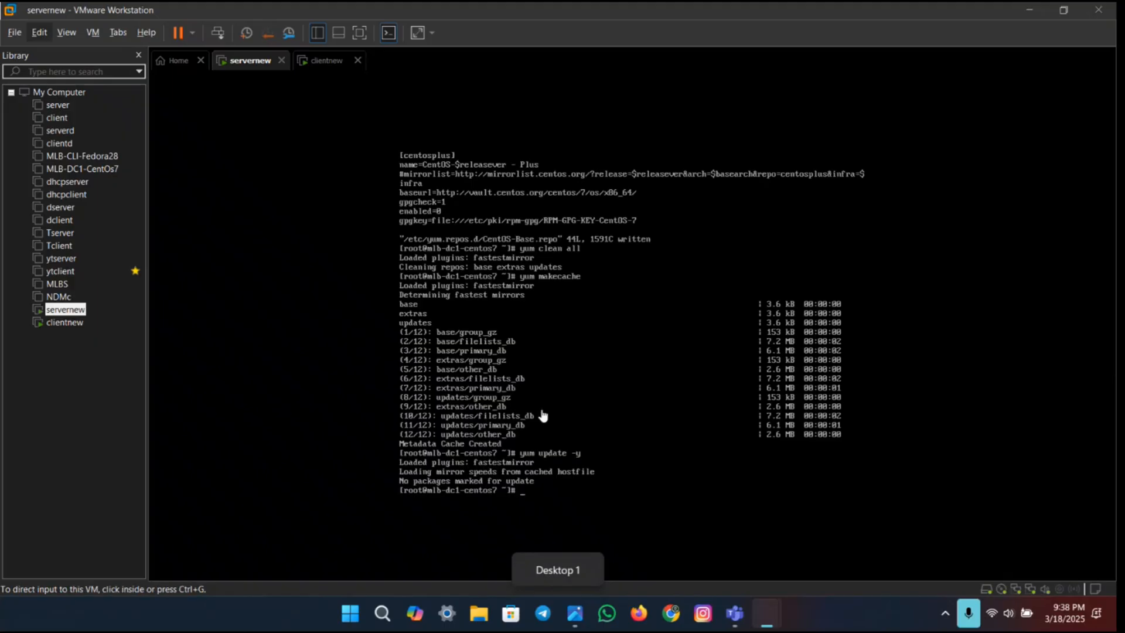
pyautogui.hotkey('ctrl', 'v')
pyautogui.click(603, 484)
pyautogui.press('Return')
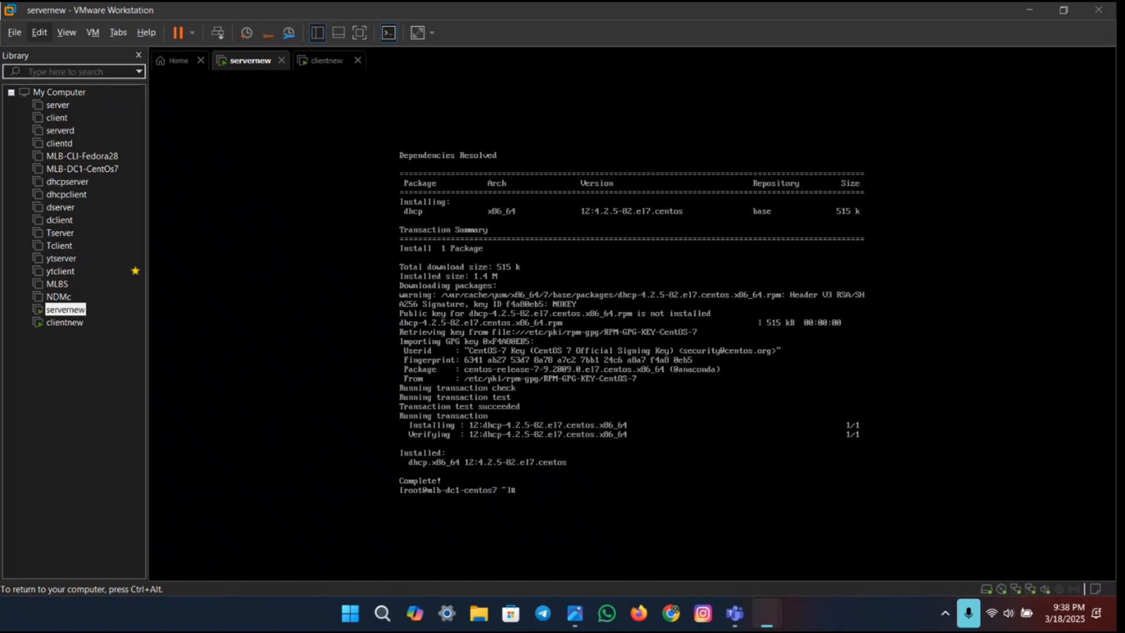
# Step: Go to step 7 of the lab PDF in Chrome and select the command vi /etc/sysconfig/dhcpd
pyautogui.press('ctrl+super+Right')
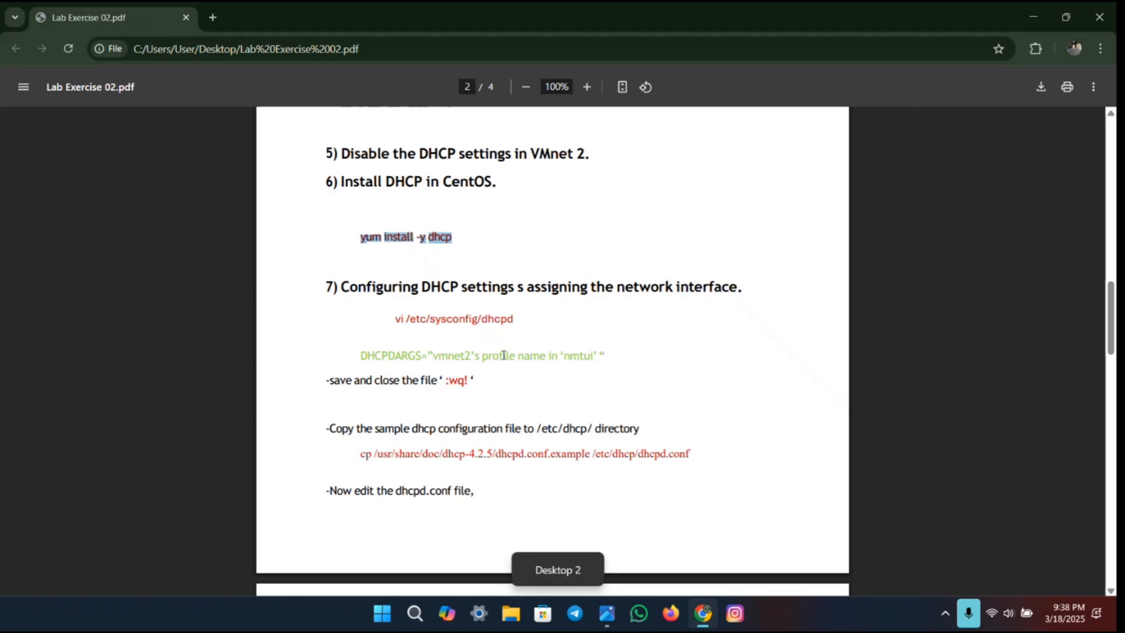
pyautogui.scroll(-1, 560, 318)
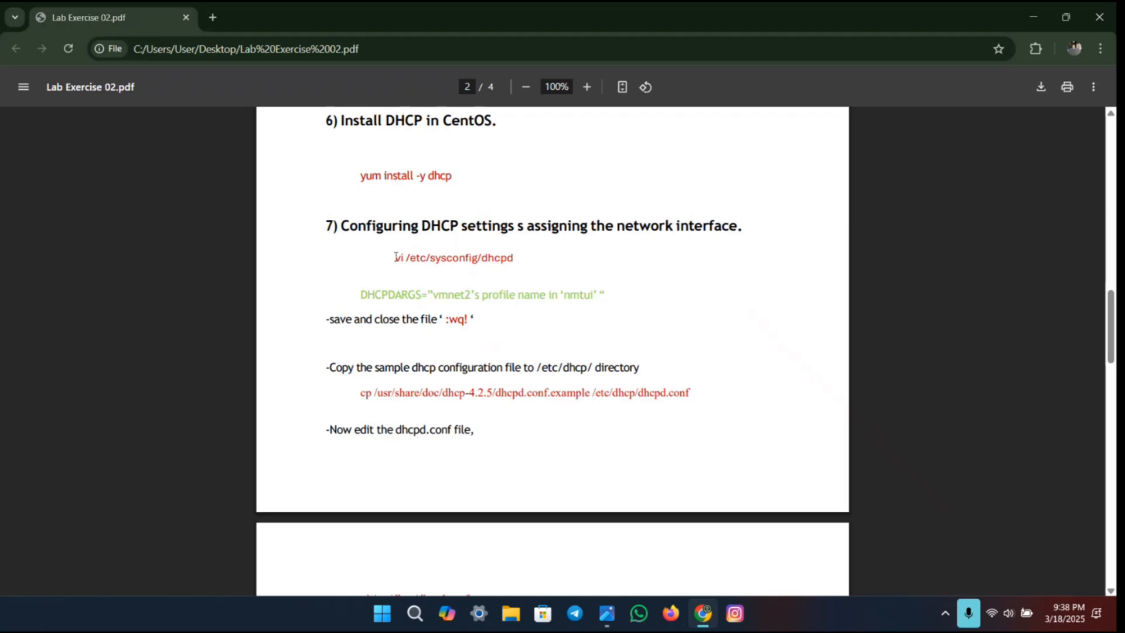
pyautogui.moveTo(394, 257); pyautogui.dragTo(523, 245)
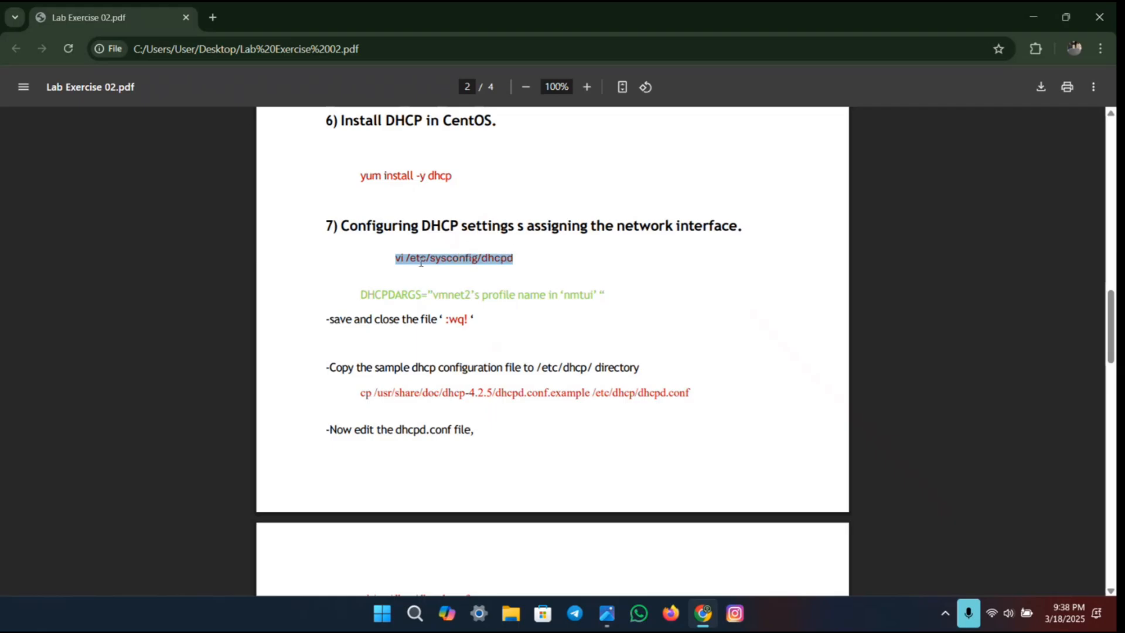
# Step: Return to the servernew VM, start nmtui and open the VMnet2 connection to check its profile name
pyautogui.press('ctrl+super+Left')
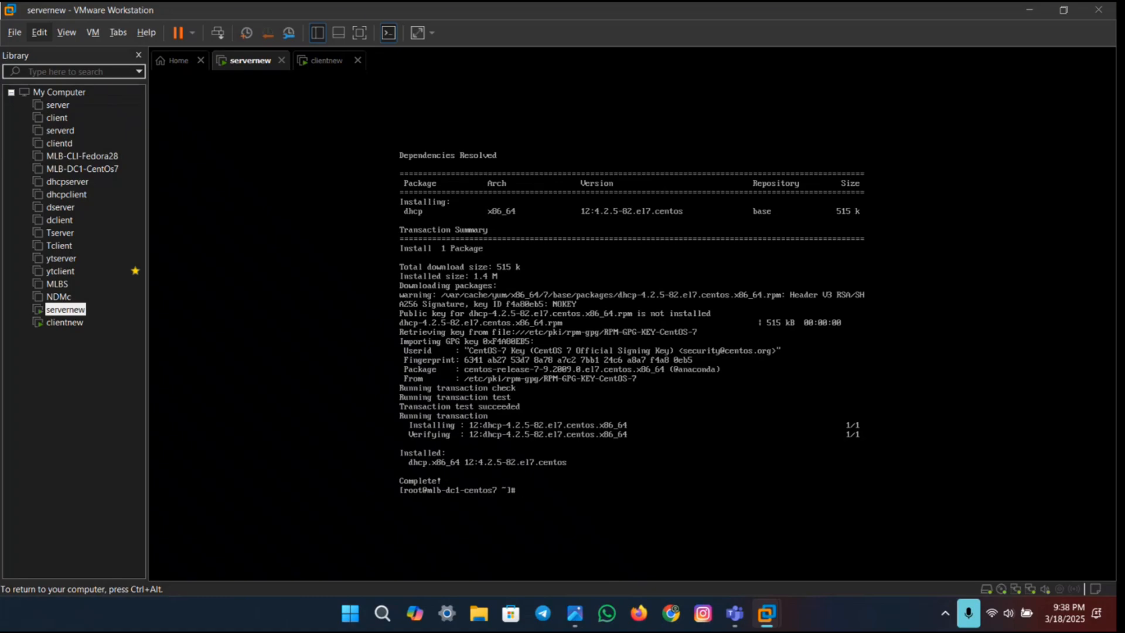
pyautogui.write('nmtui')
pyautogui.press('Return')
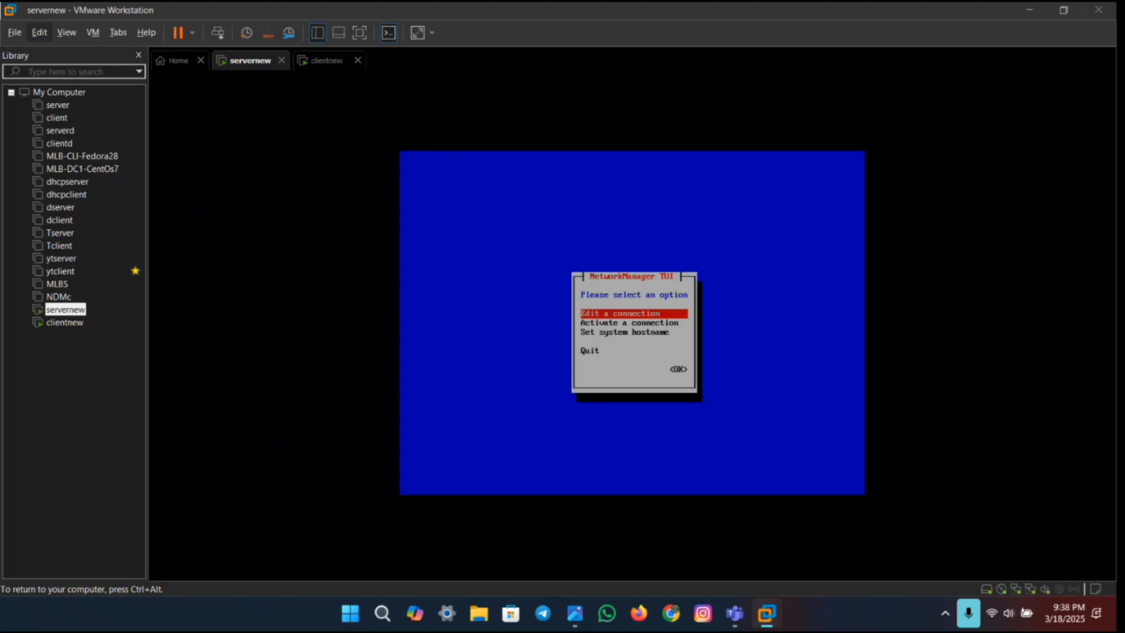
pyautogui.press('Return')
pyautogui.press('Down')
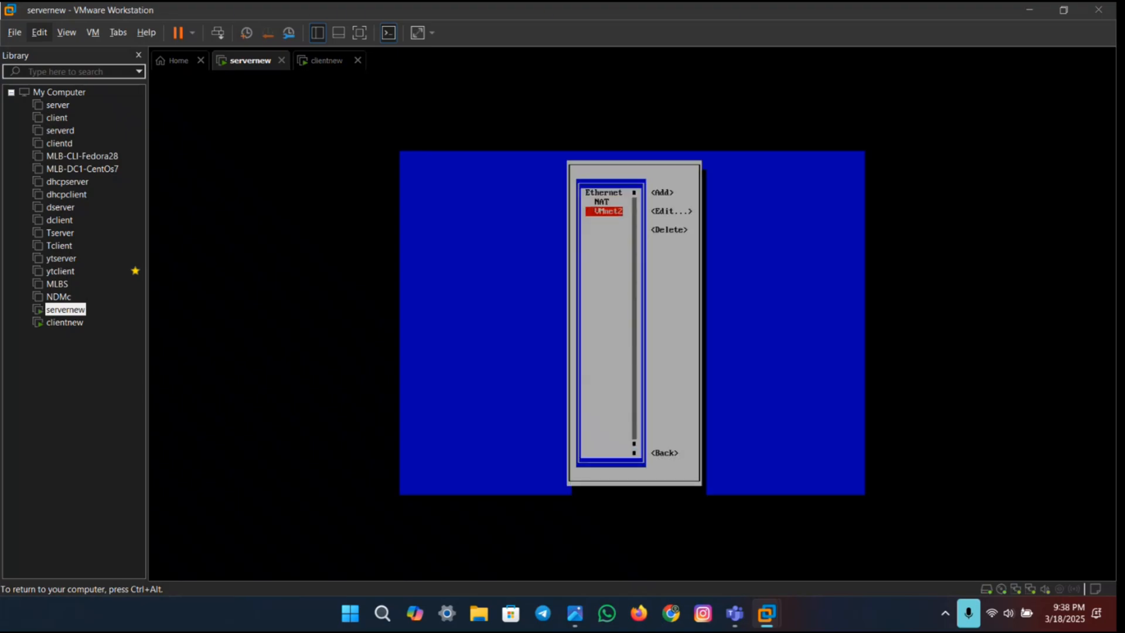
pyautogui.press('Return')
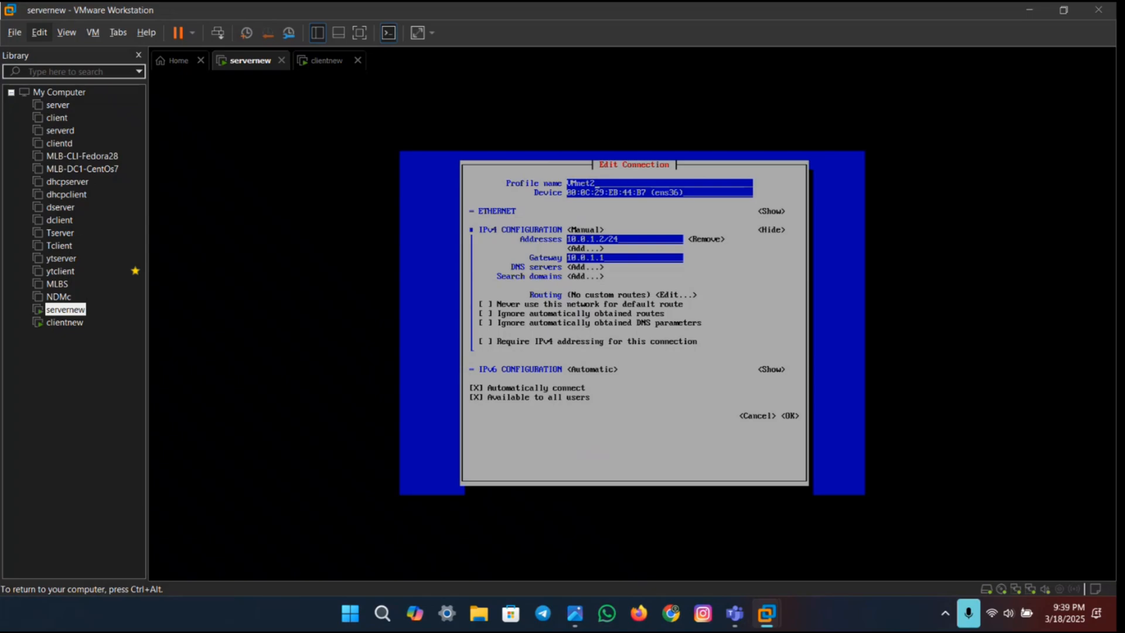
# Step: Close the VMnet2 connection editor and return to the nmtui main menu
pyautogui.press('Tab')
pyautogui.press('Tab')
pyautogui.press('Tab')
pyautogui.press('Tab')
pyautogui.press('Tab')
pyautogui.press('Tab')
pyautogui.press('Tab')
pyautogui.press('Tab')
pyautogui.press('Tab')
pyautogui.press('Tab')
pyautogui.press('Tab')
pyautogui.press('Tab')
pyautogui.press('Tab')
pyautogui.press('Tab')
pyautogui.press('Tab')
pyautogui.press('Return')
pyautogui.press('Tab')
pyautogui.press('Tab')
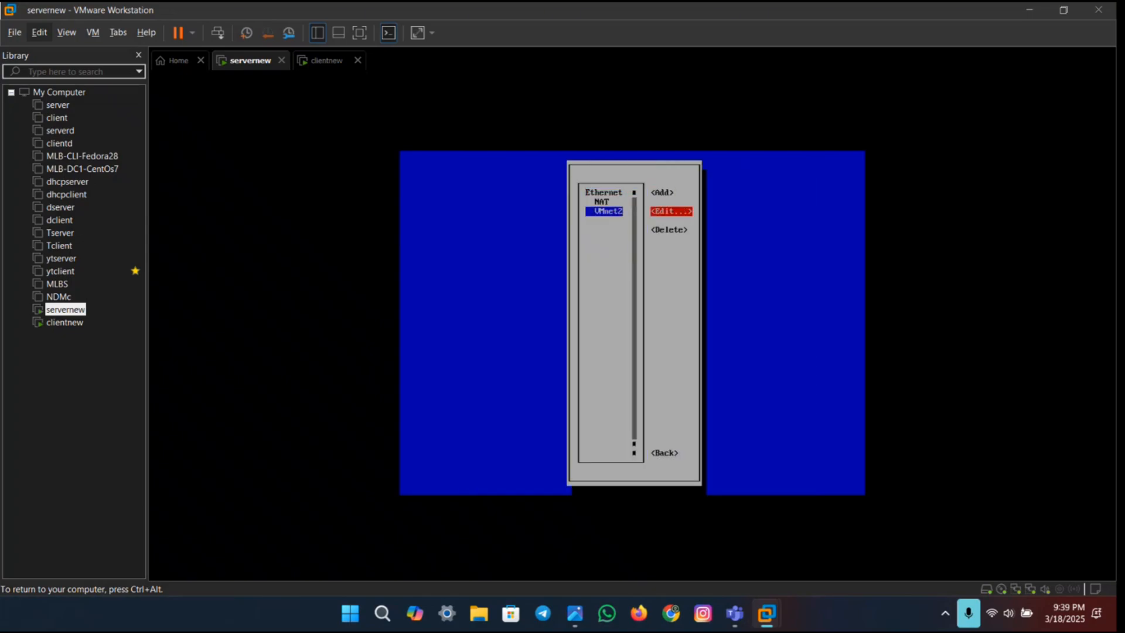
pyautogui.press('Tab')
pyautogui.press('Tab')
pyautogui.press('Up')
pyautogui.press('Up')
pyautogui.hotkey('shift', 'Tab')
pyautogui.hotkey('shift', 'Tab')
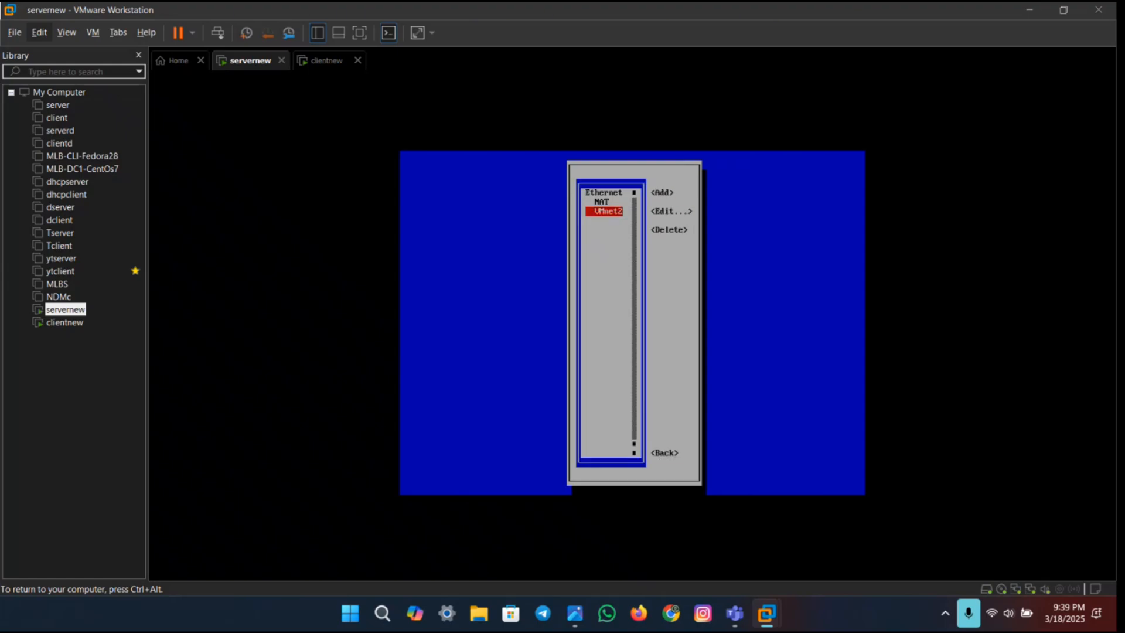
pyautogui.press('Tab')
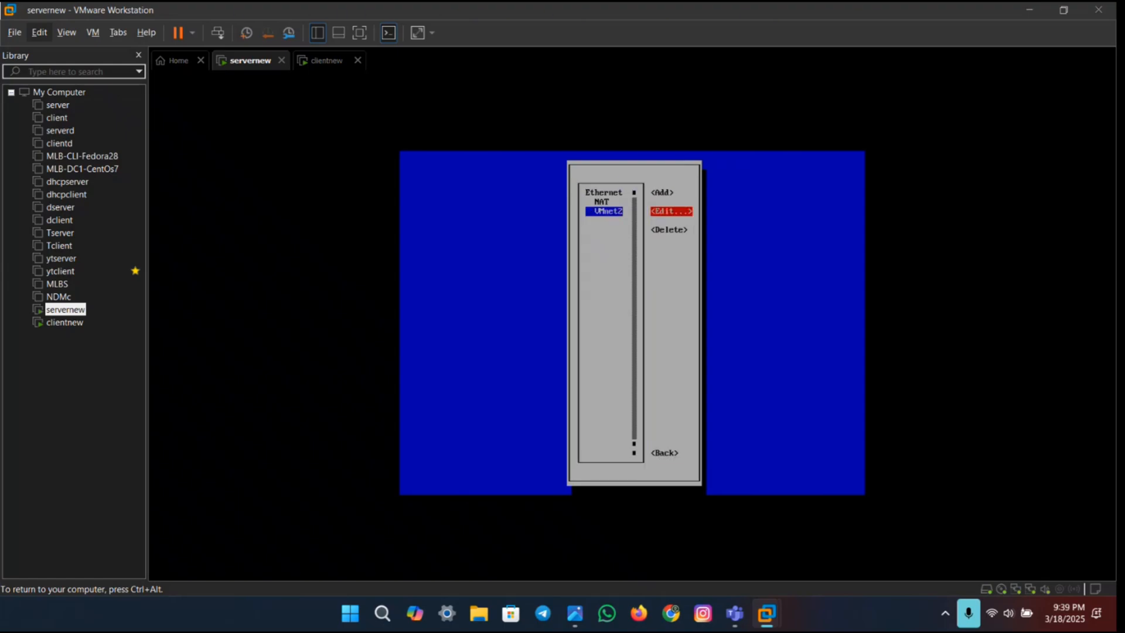
pyautogui.press('Tab')
pyautogui.press('Tab')
pyautogui.press('Return')
# Step: Deactivate the NAT connection on ens33 and activate the VMnet2 connection on ens36, then go back to the nmtui main menu
pyautogui.press('Down')
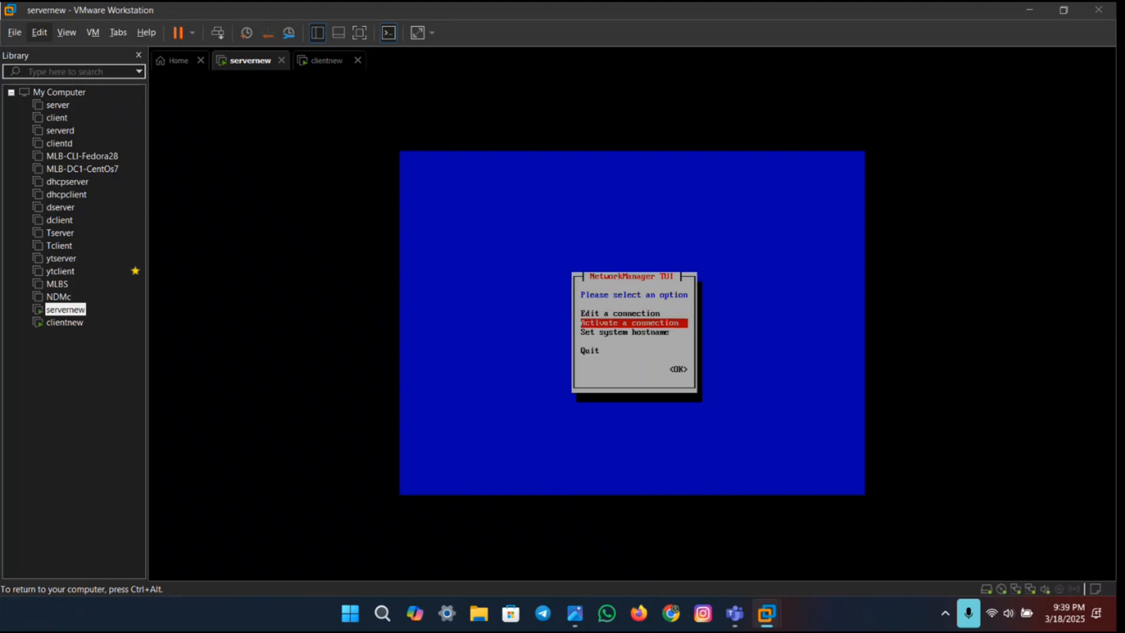
pyautogui.press('Return')
pyautogui.press('Down')
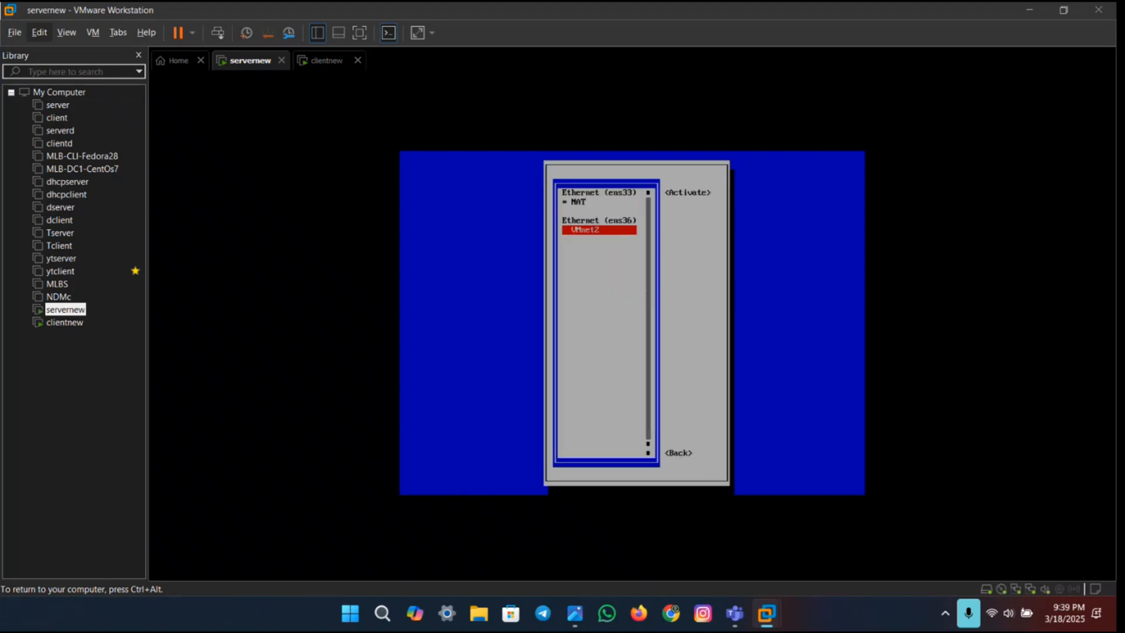
pyautogui.press('Up')
pyautogui.press('Return')
pyautogui.press('Down')
pyautogui.press('Return')
pyautogui.press('Up')
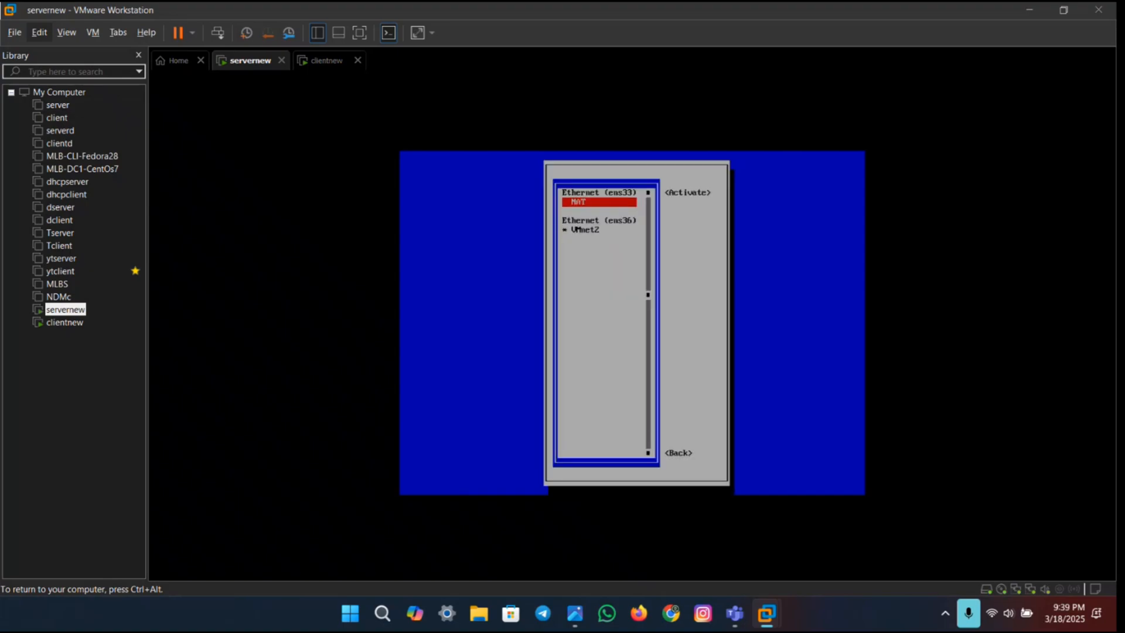
pyautogui.press('Down')
pyautogui.press('Tab')
pyautogui.press('Tab')
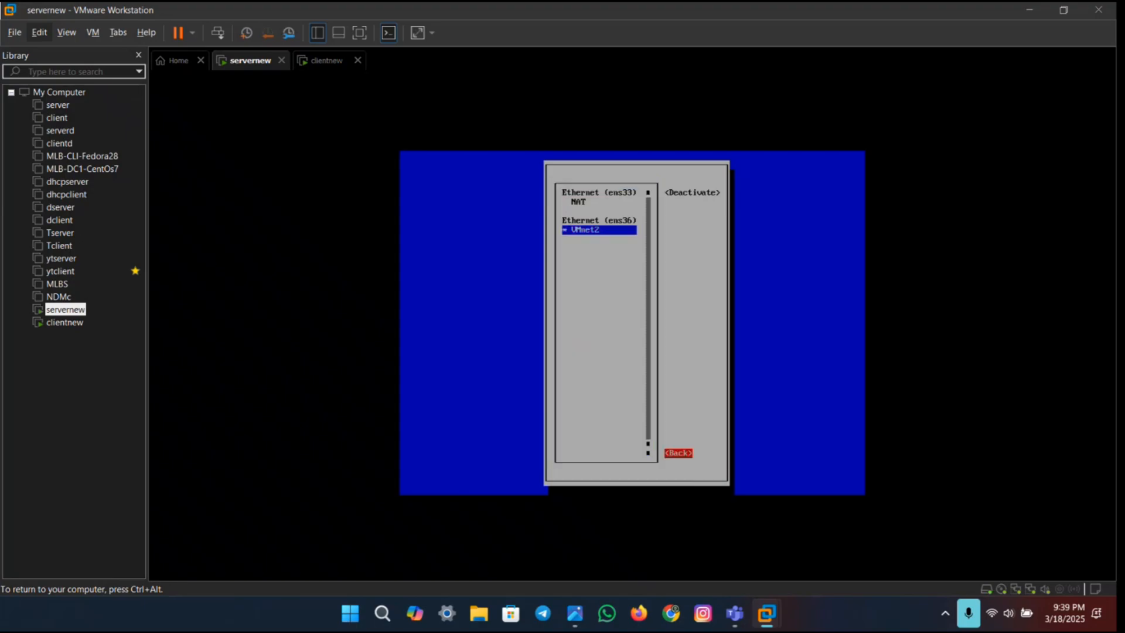
pyautogui.press('Return')
# Step: Quit nmtui and clear the terminal screen
pyautogui.press('Down')
pyautogui.press('Down')
pyautogui.press('Tab')
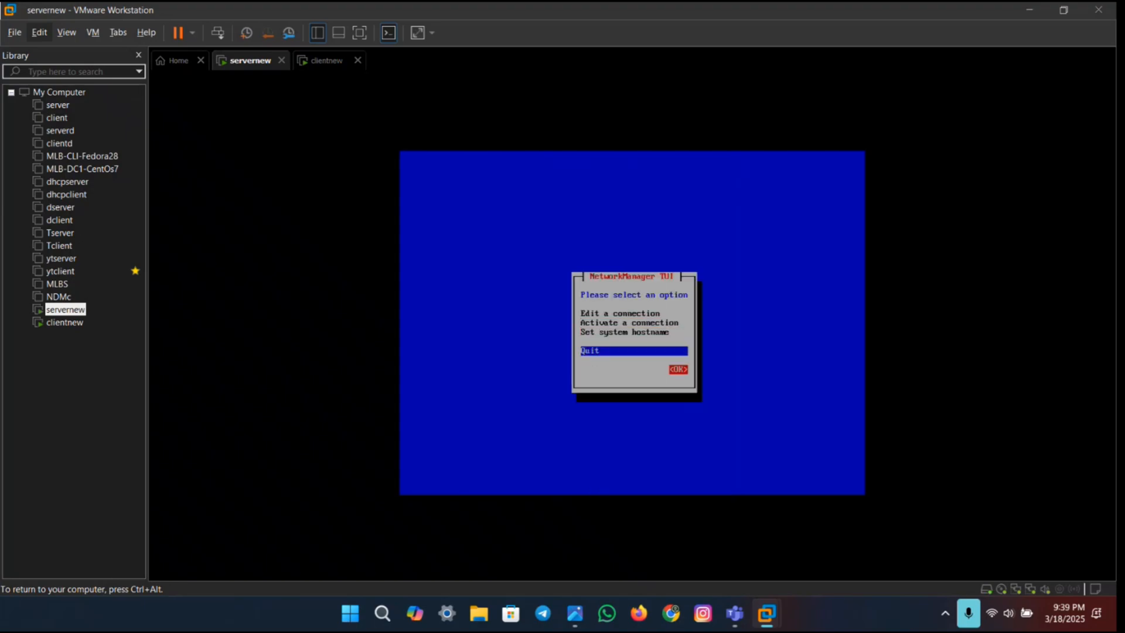
pyautogui.press('Return')
pyautogui.write('cle')
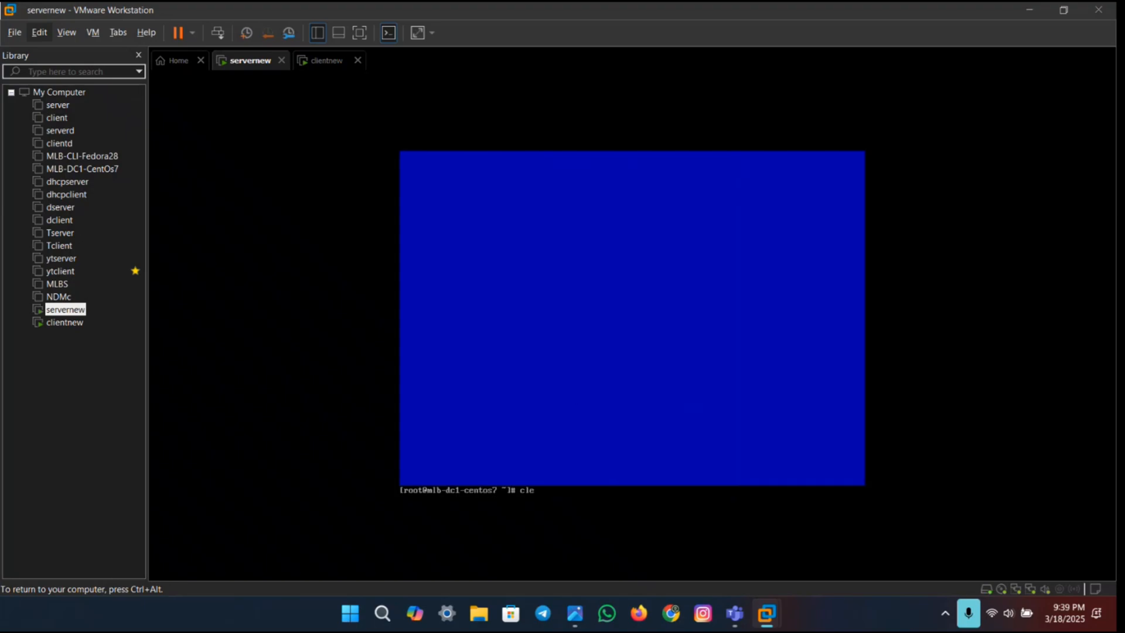
pyautogui.write('ar')
pyautogui.press('Return')
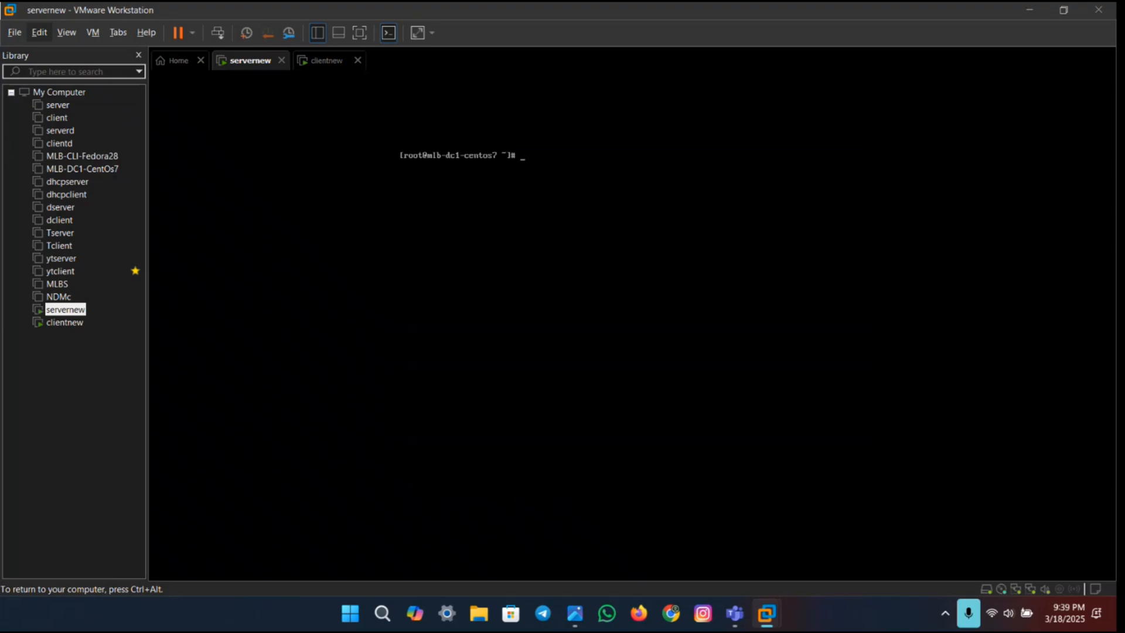
# Step: Check step 7 of the lab PDF and open /etc/sysconfig/dhcpd with vi in the servernew VM
pyautogui.press('ctrl+super+Right')
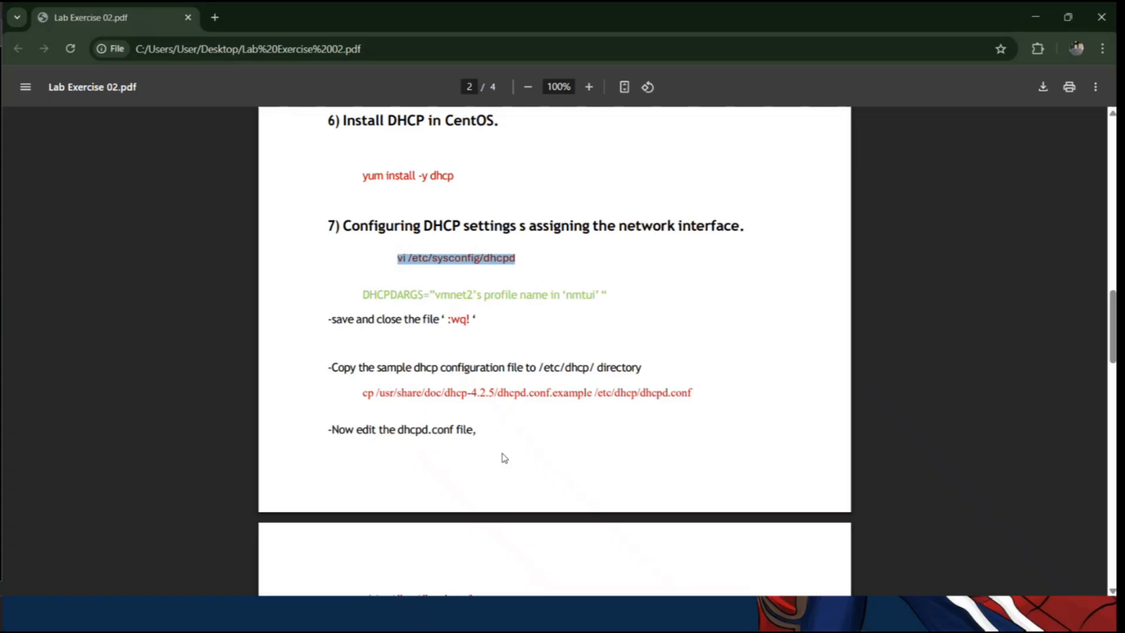
pyautogui.press('ctrl+super+Left')
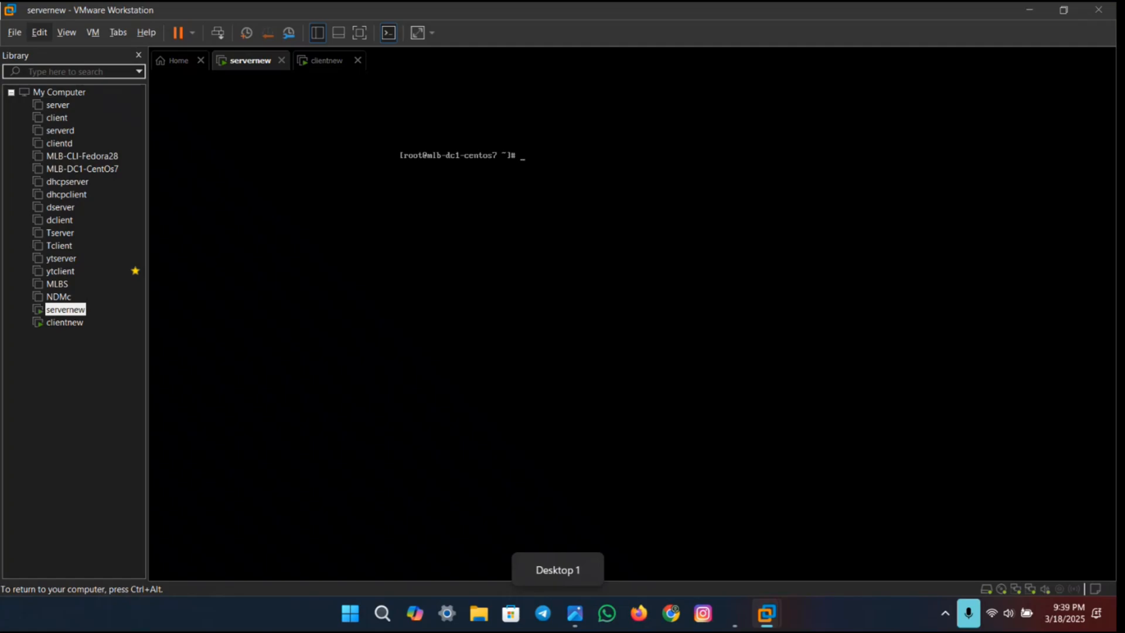
pyautogui.write('vi /etc/sysconfig/dhcpd')
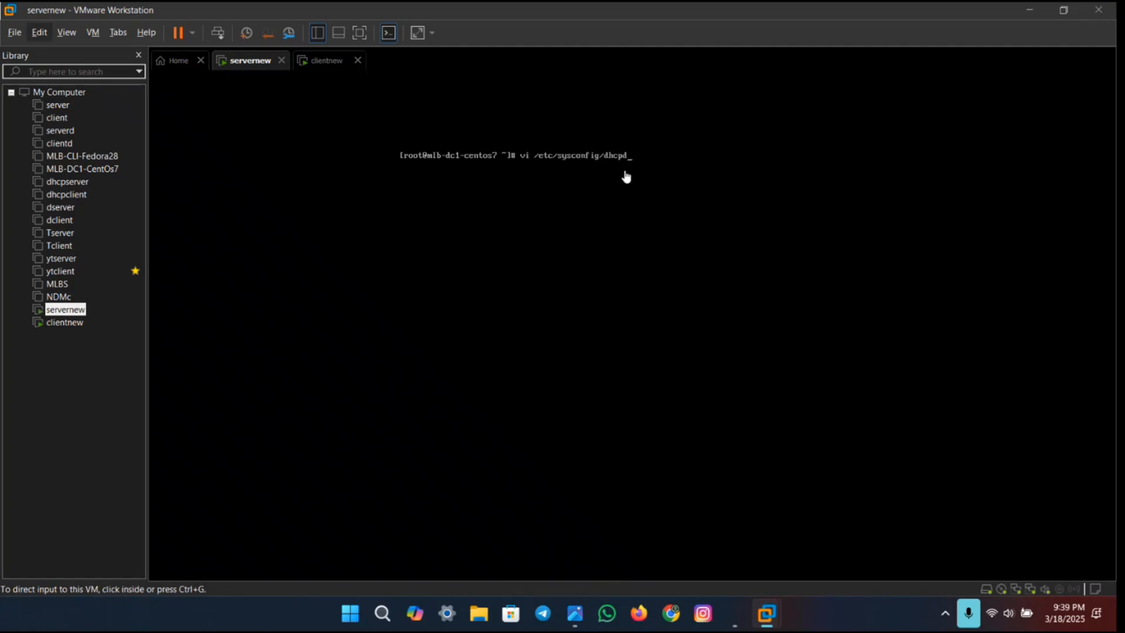
pyautogui.press('Return')
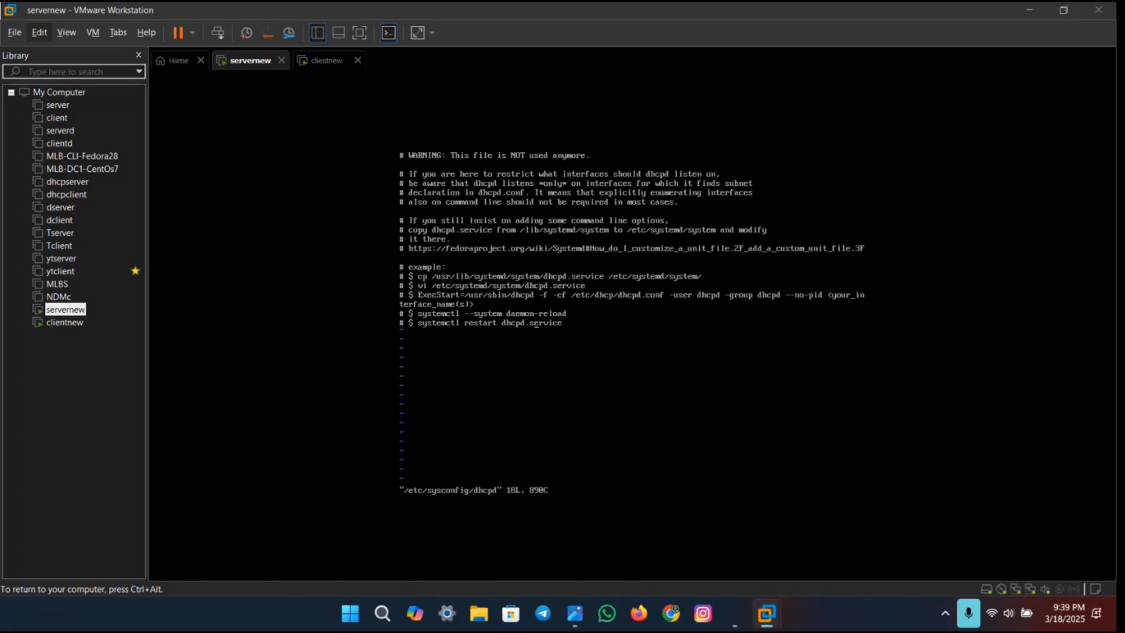
# Step: Add the line DHCPDARGS=VMnet2 at the end of the dhcpd file, then save and close it with :wq!
pyautogui.press('i')
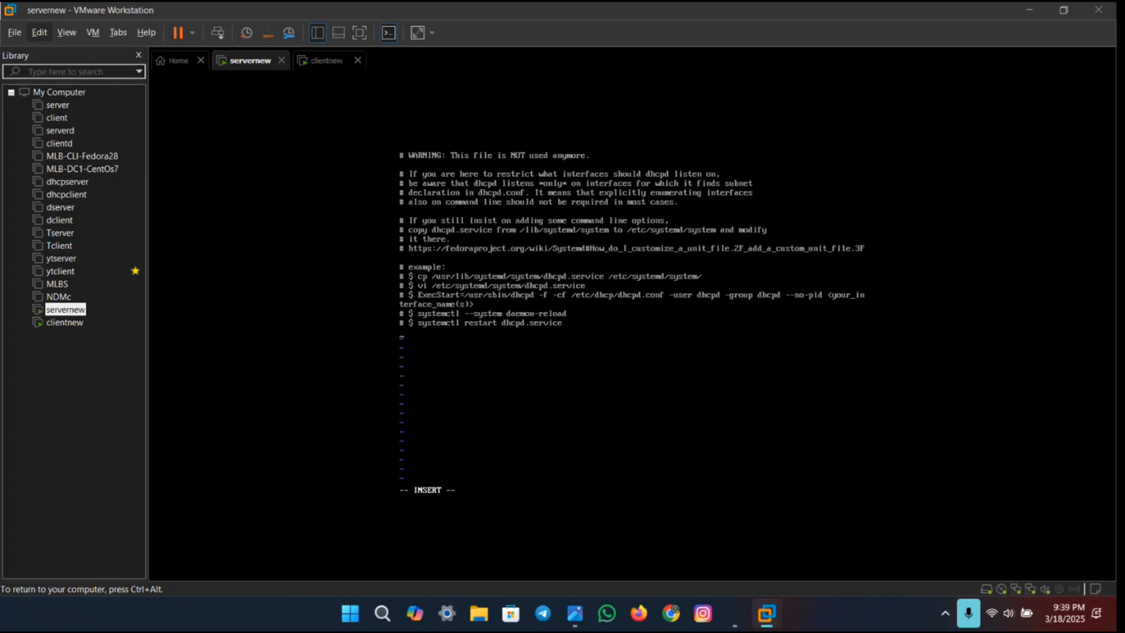
pyautogui.write('DHCPDARGS')
pyautogui.write('=VMnet2')
pyautogui.press('Escape')
pyautogui.write('wq')
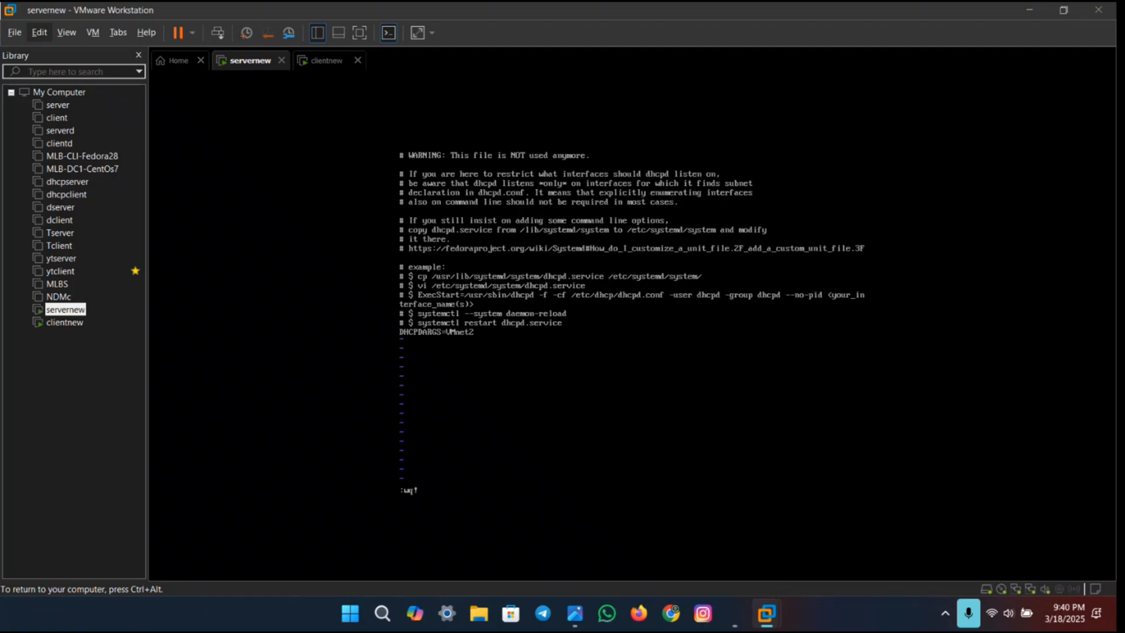
pyautogui.write('!')
pyautogui.press('Return')
pyautogui.press('Return')
pyautogui.press('Return')
# Step: Switch to the lab PDF in Chrome and copy the text "/etc/dhcp/ directory" from the sample configuration instruction
pyautogui.press('ctrl+super+Right')
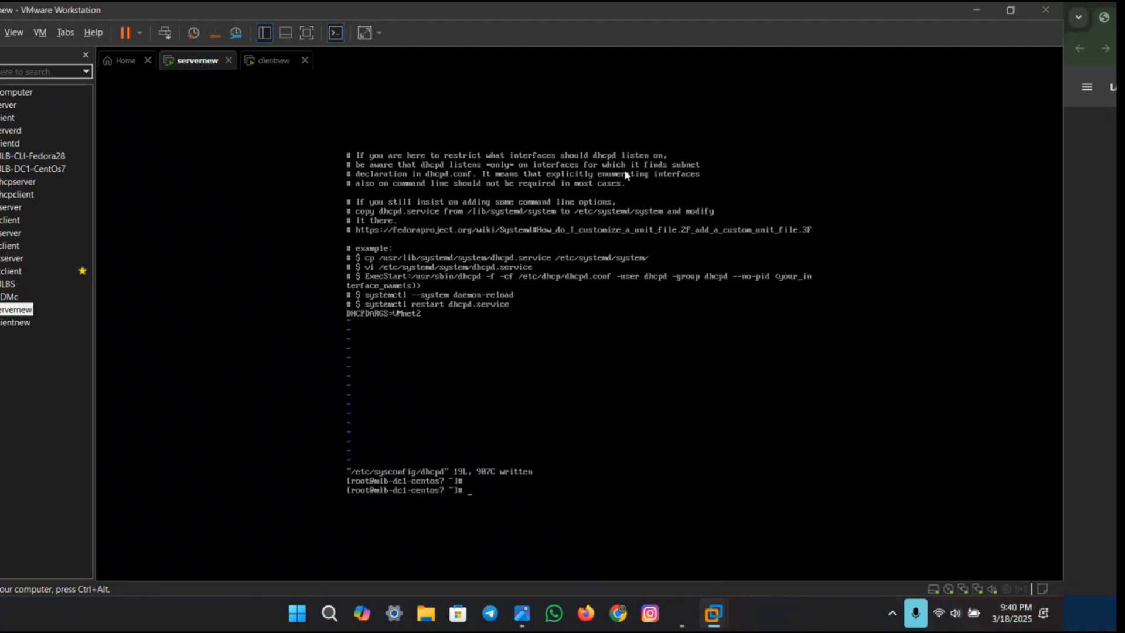
pyautogui.click(609, 298)
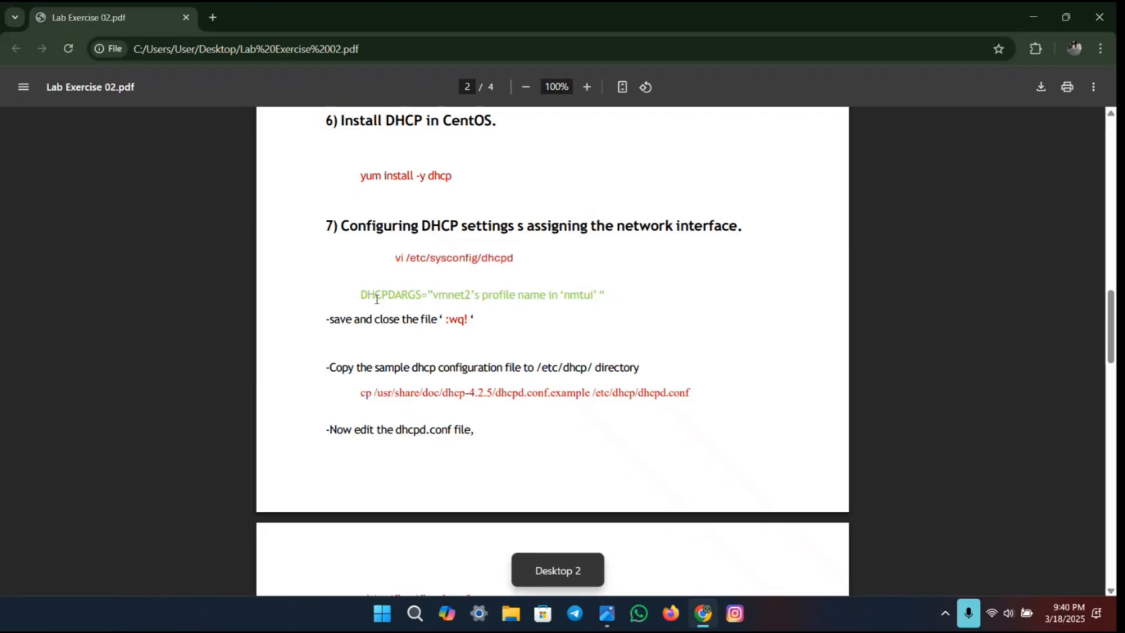
pyautogui.scroll(-2, 507, 296)
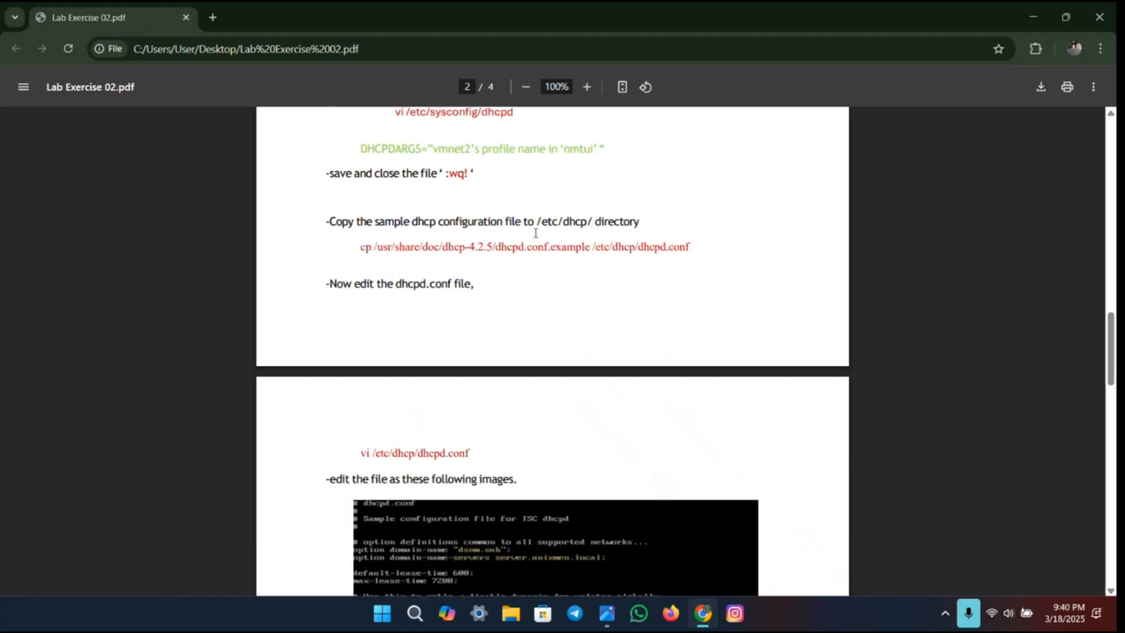
pyautogui.moveTo(538, 222); pyautogui.dragTo(642, 222)
pyautogui.click(642, 222)
pyautogui.moveTo(538, 222)
pyautogui.mouseDown()
pyautogui.moveTo(626, 223)
pyautogui.moveTo(538, 221)
pyautogui.mouseUp()
pyautogui.hotkey('ctrl', 'c')
pyautogui.click(613, 221)
pyautogui.click(633, 224)
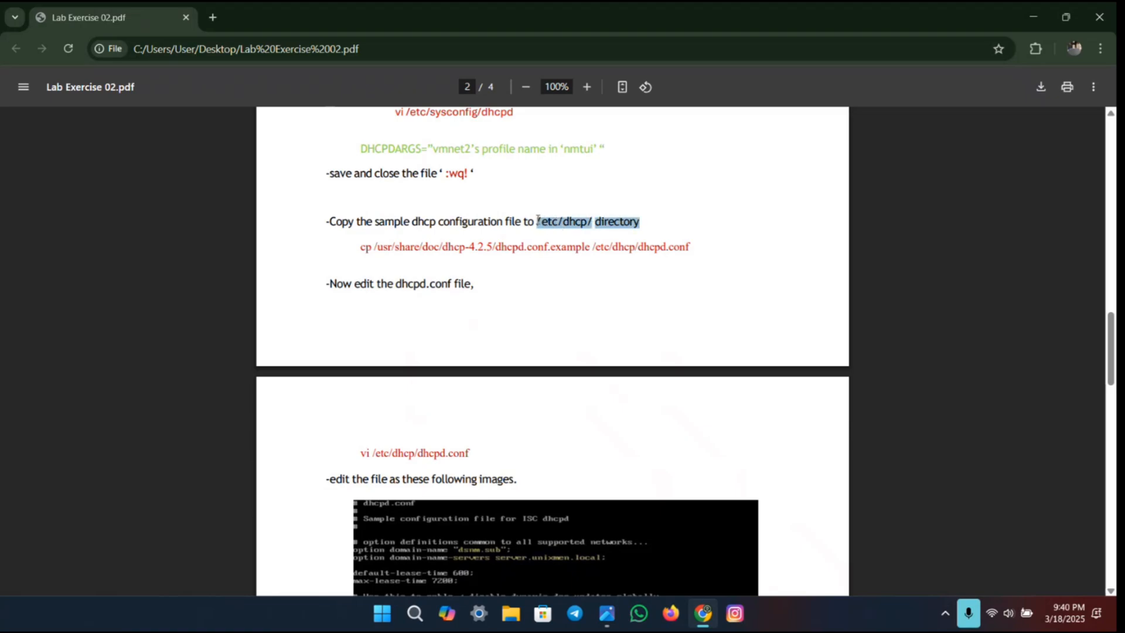
# Step: Return to the servernew VM and run cd /etc/dhcp/ directory with the copied path
pyautogui.press('ctrl+super+Left')
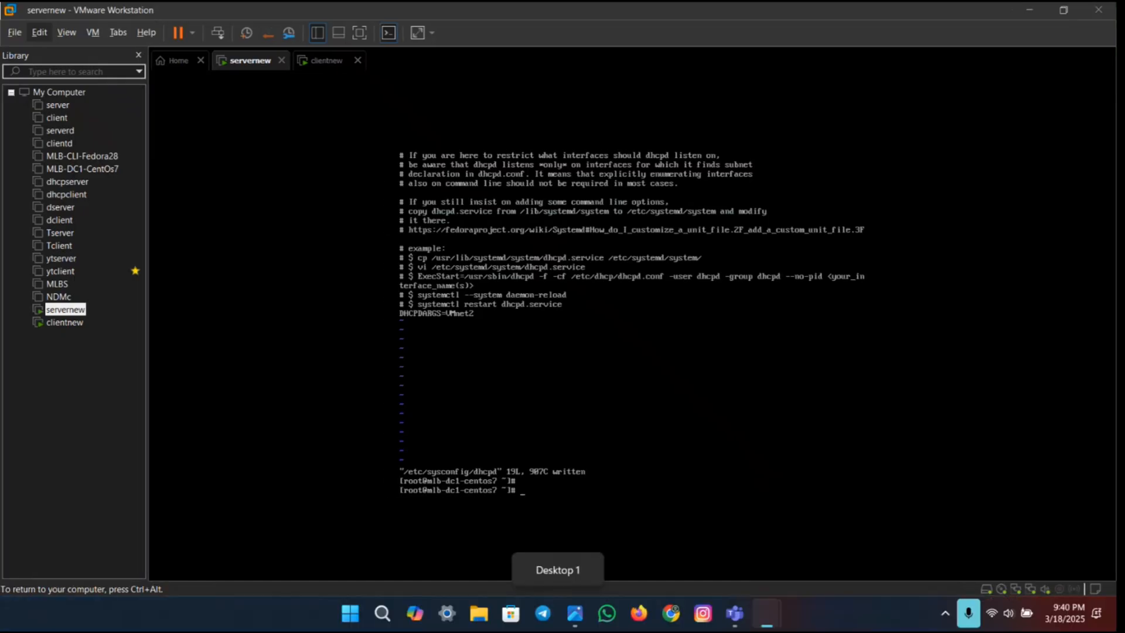
pyautogui.write('cd')
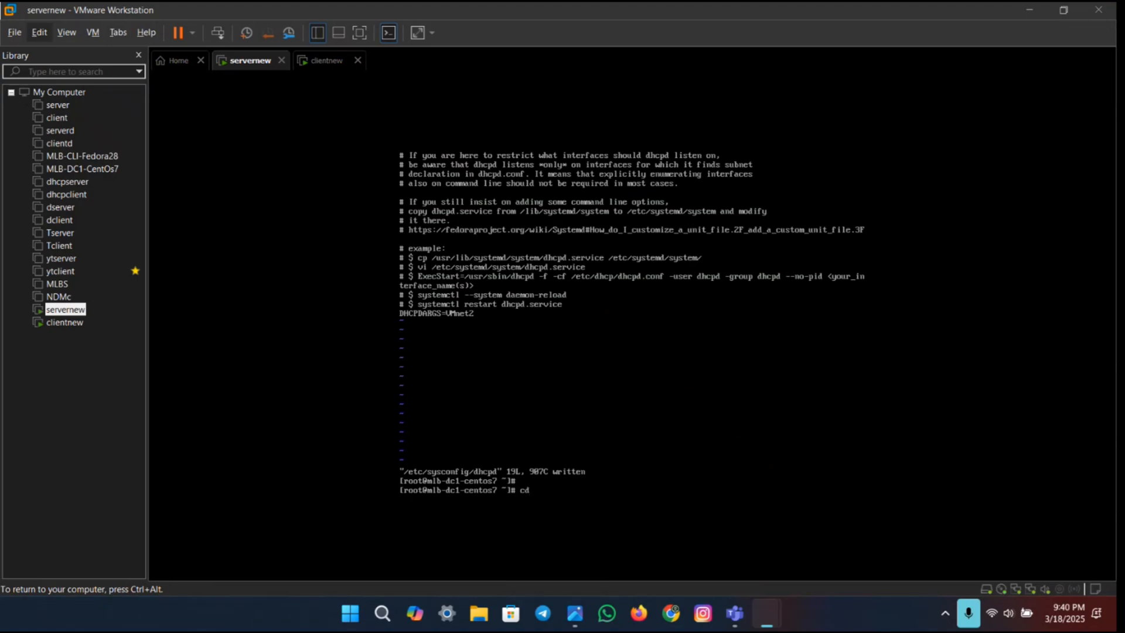
pyautogui.hotkey('ctrl', 'alt')
pyautogui.hotkey('ctrl', 'v')
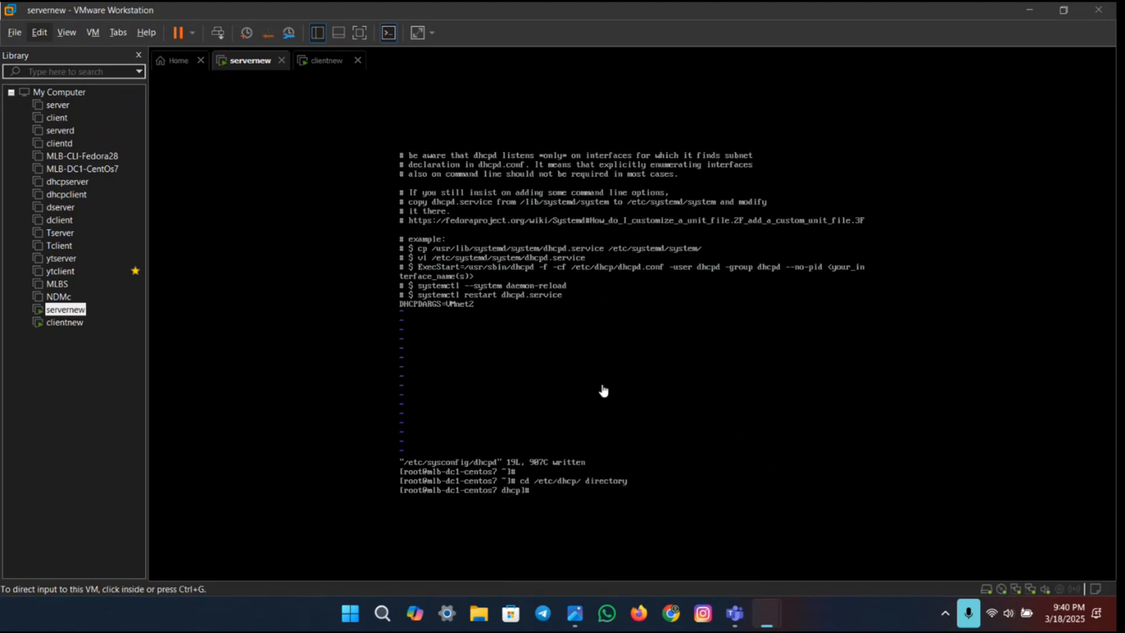
pyautogui.click(593, 486)
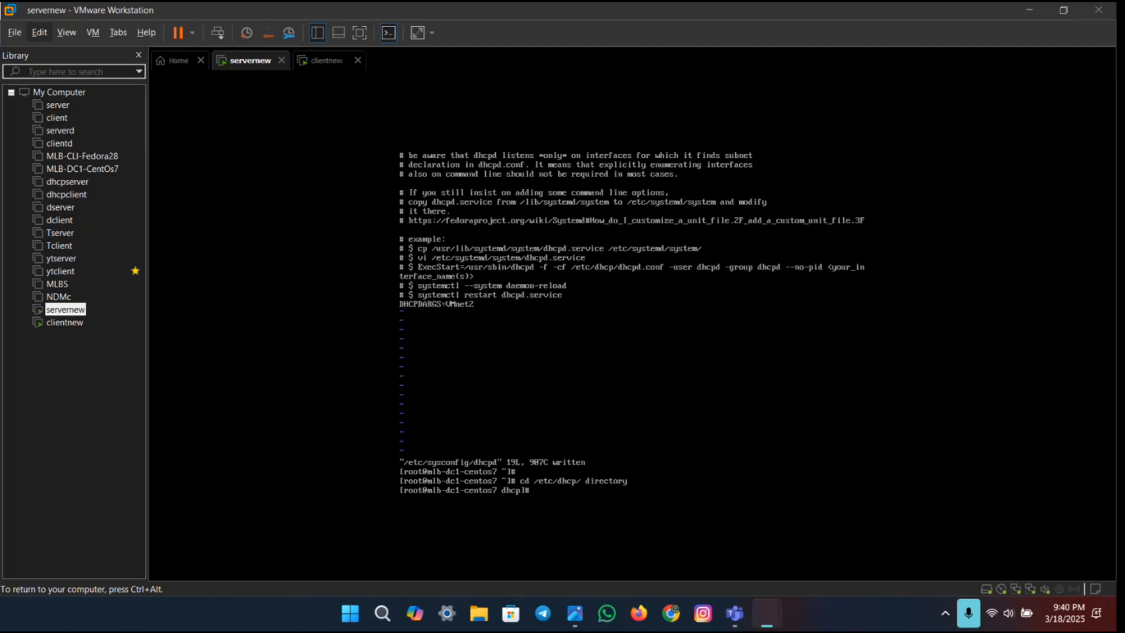
# Step: Copy the command cp /usr/share/doc/dhcp-4.2.5/dhcpd.conf.example /etc/dhcp/dhcpd.conf from the lab PDF and paste it into the servernew terminal
pyautogui.hotkey('ctrl', 'alt')
pyautogui.press('ctrl+super+Right')
pyautogui.click(527, 296)
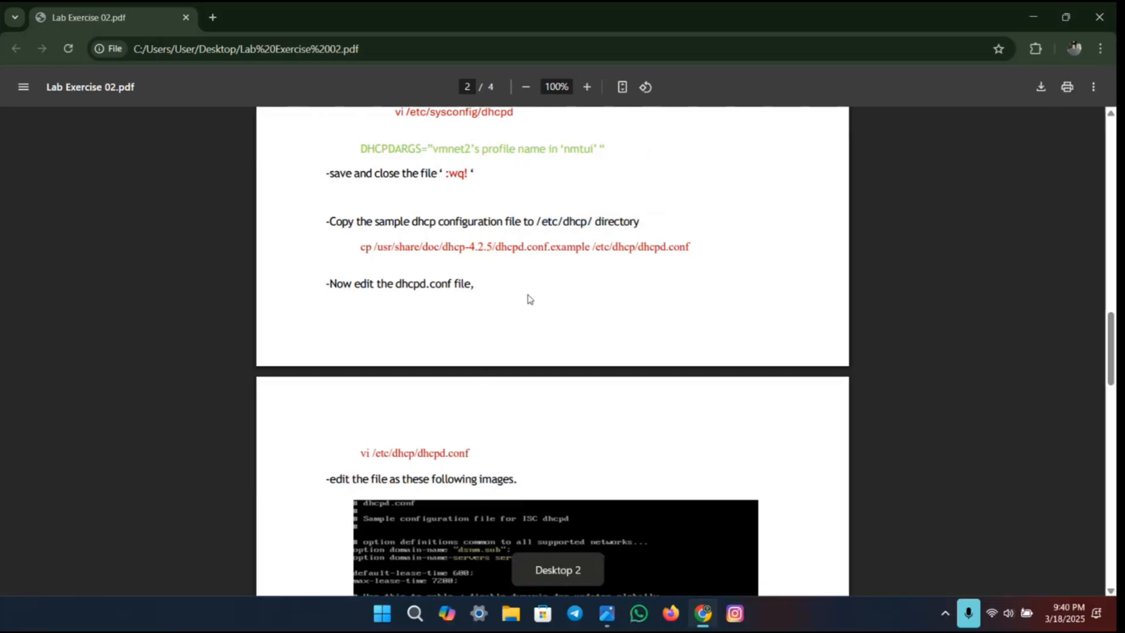
pyautogui.moveTo(359, 246); pyautogui.dragTo(697, 243)
pyautogui.hotkey('ctrl', 'c')
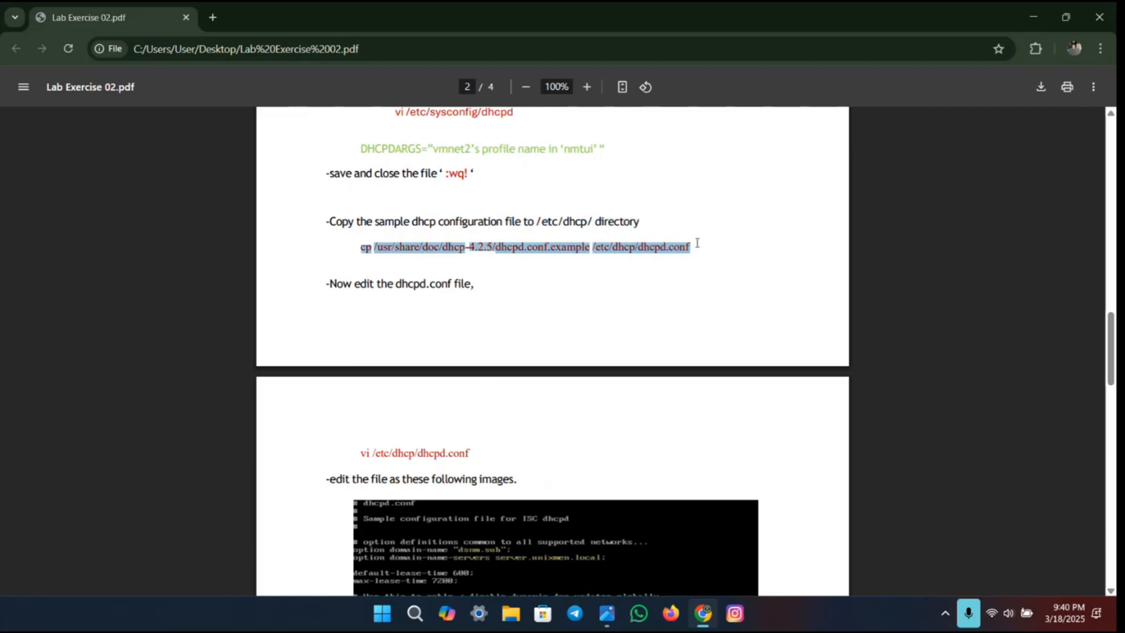
pyautogui.press('ctrl+super+Left')
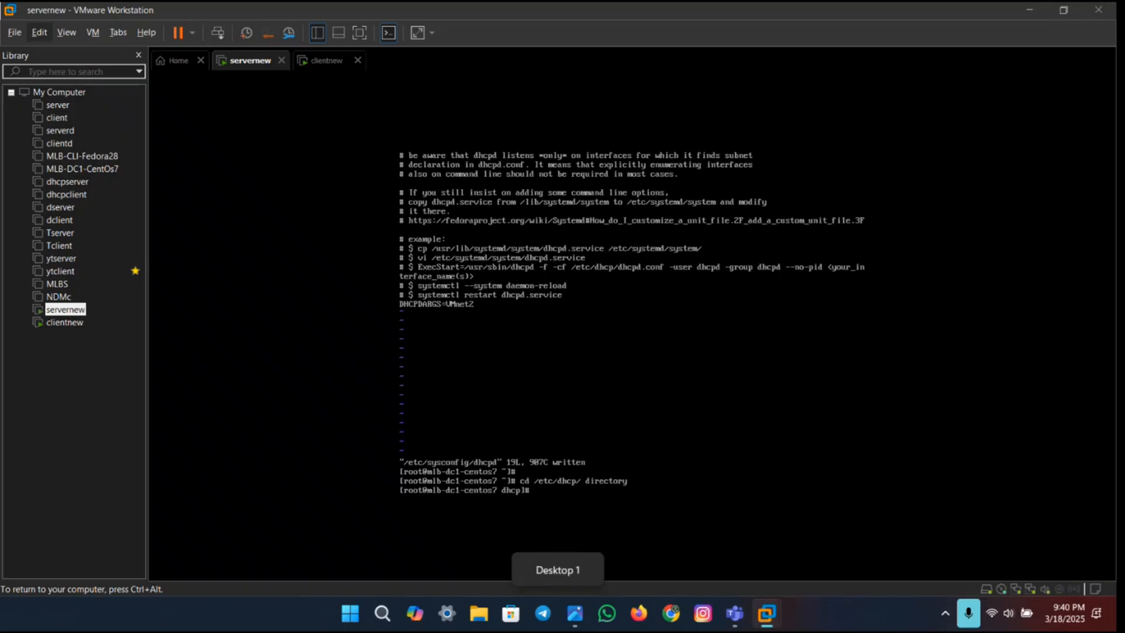
pyautogui.hotkey('ctrl', 'alt')
pyautogui.hotkey('ctrl', 'v')
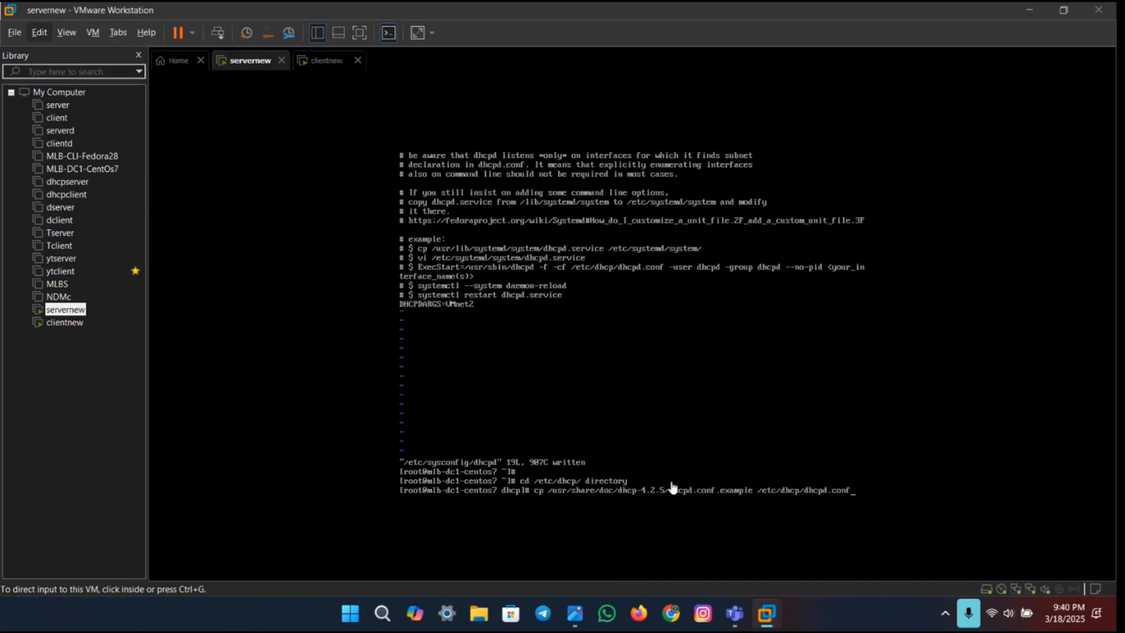
# Step: Retype the version part .2.5 in the cp command, run it and answer yes to overwriting /etc/dhcp/dhcpd.conf
pyautogui.click(721, 490)
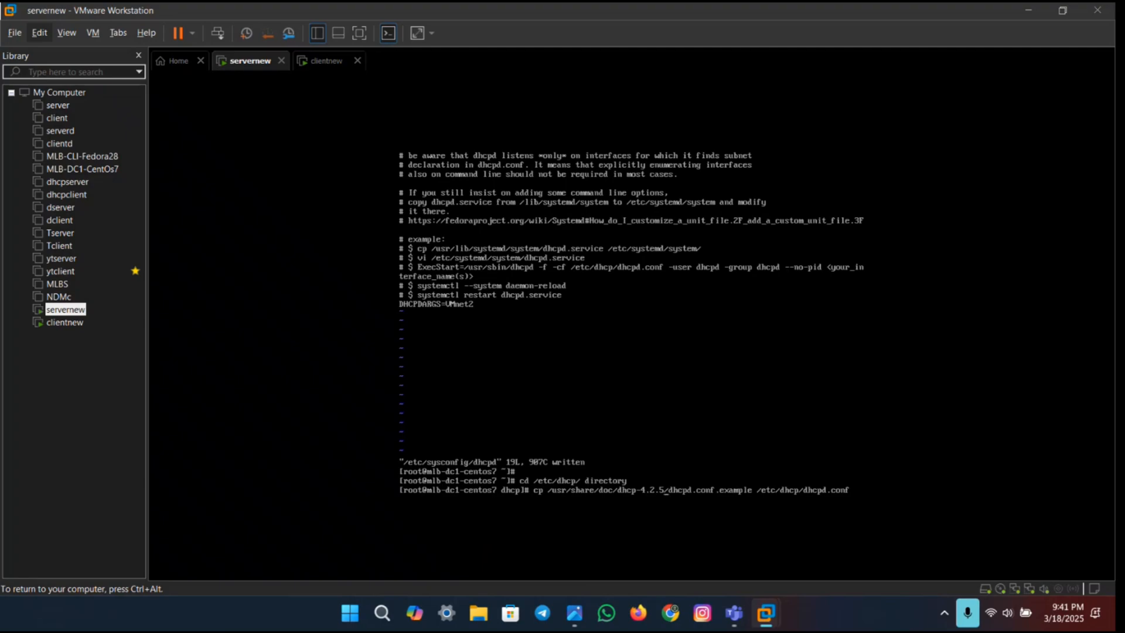
pyautogui.press('BackSpace')
pyautogui.press('BackSpace')
pyautogui.press('BackSpace')
pyautogui.press('BackSpace')
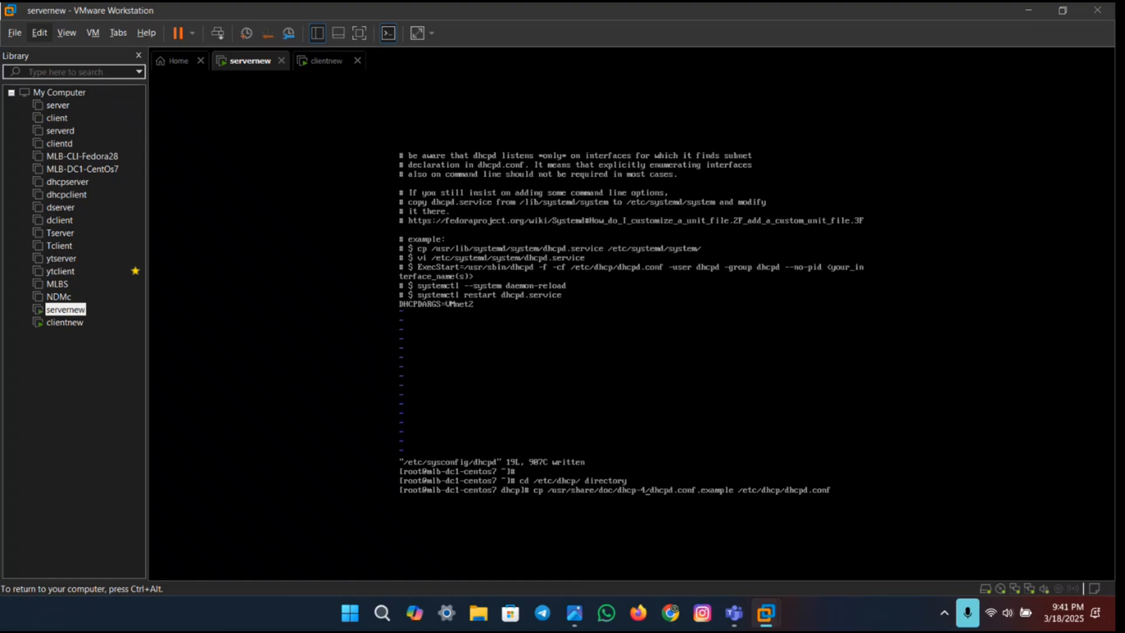
pyautogui.write('.2.5')
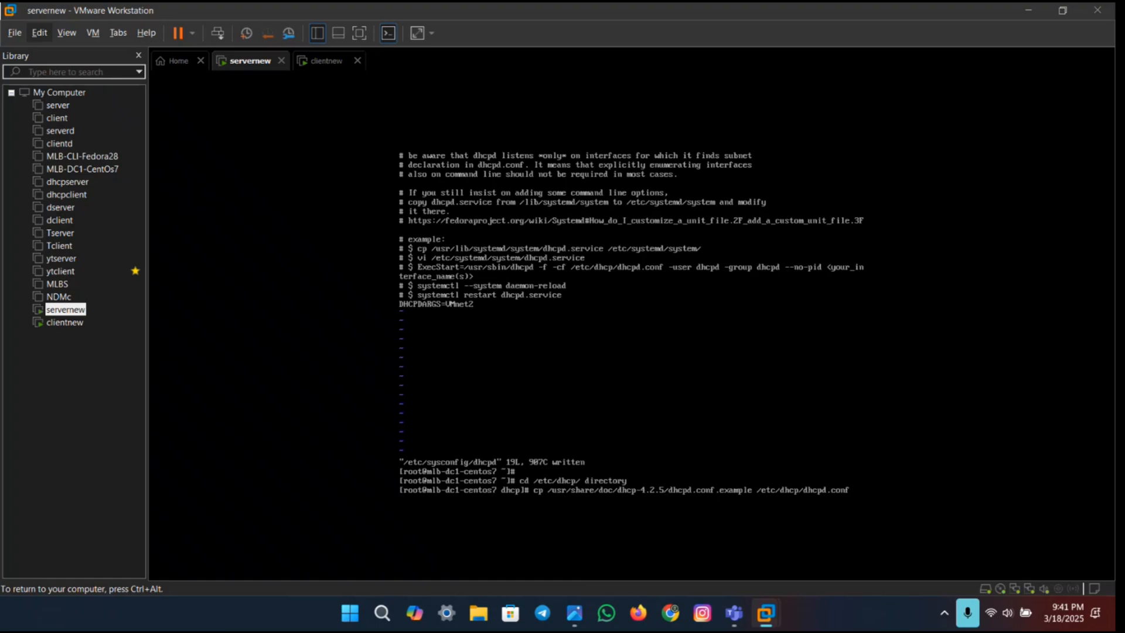
pyautogui.press('Return')
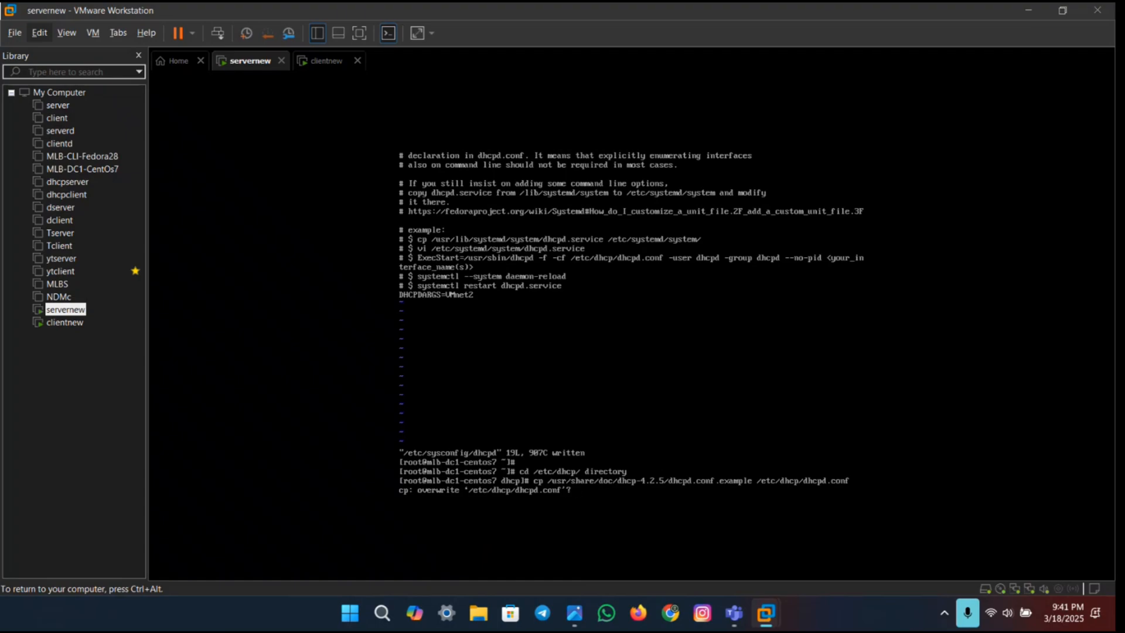
pyautogui.write('yes')
pyautogui.press('Return')
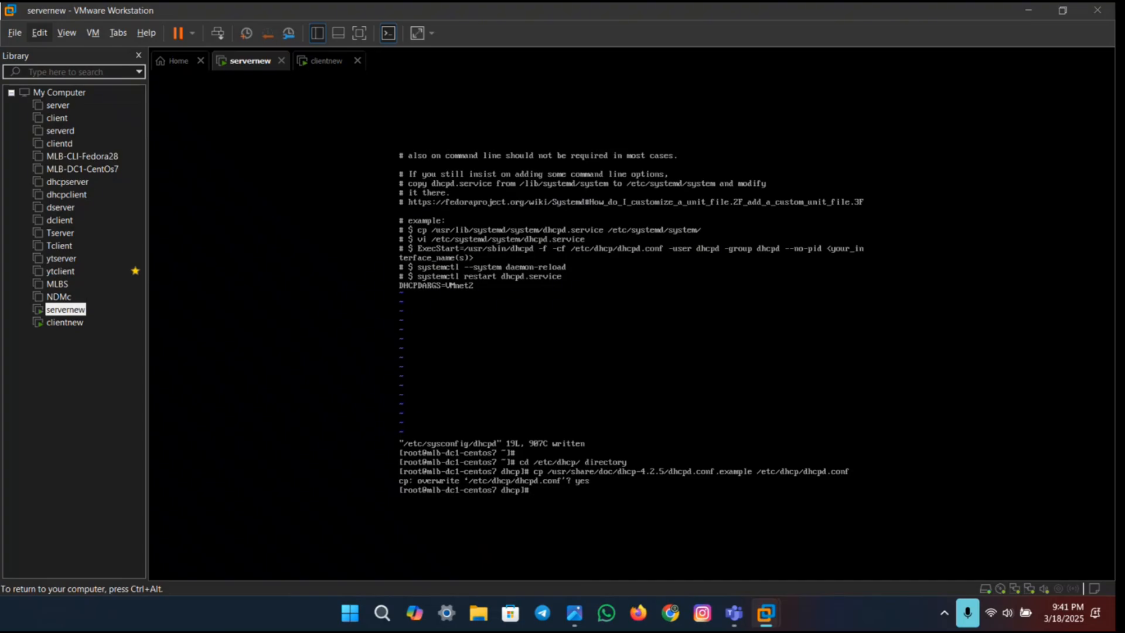
# Step: Copy the command vi /etc/dhcp/dhcpd.conf from the lab PDF in Chrome and run it in the servernew VM's terminal
pyautogui.press('ctrl+super+Right')
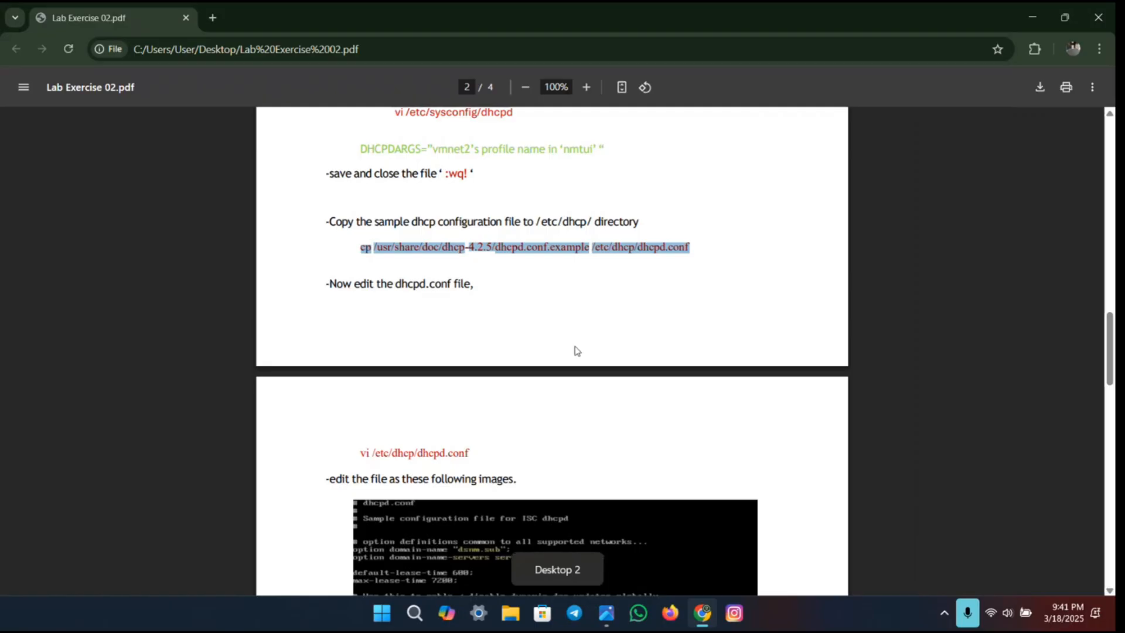
pyautogui.scroll(-4, 571, 348)
pyautogui.scroll(3, 422, 169)
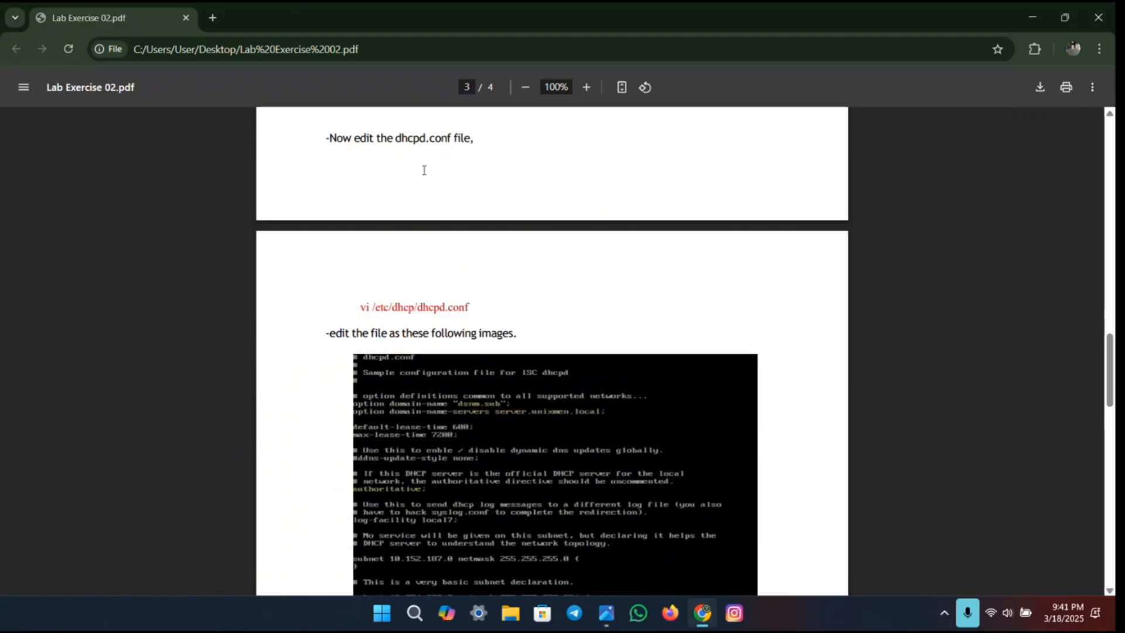
pyautogui.moveTo(358, 389); pyautogui.dragTo(475, 386)
pyautogui.hotkey('ctrl', 'c')
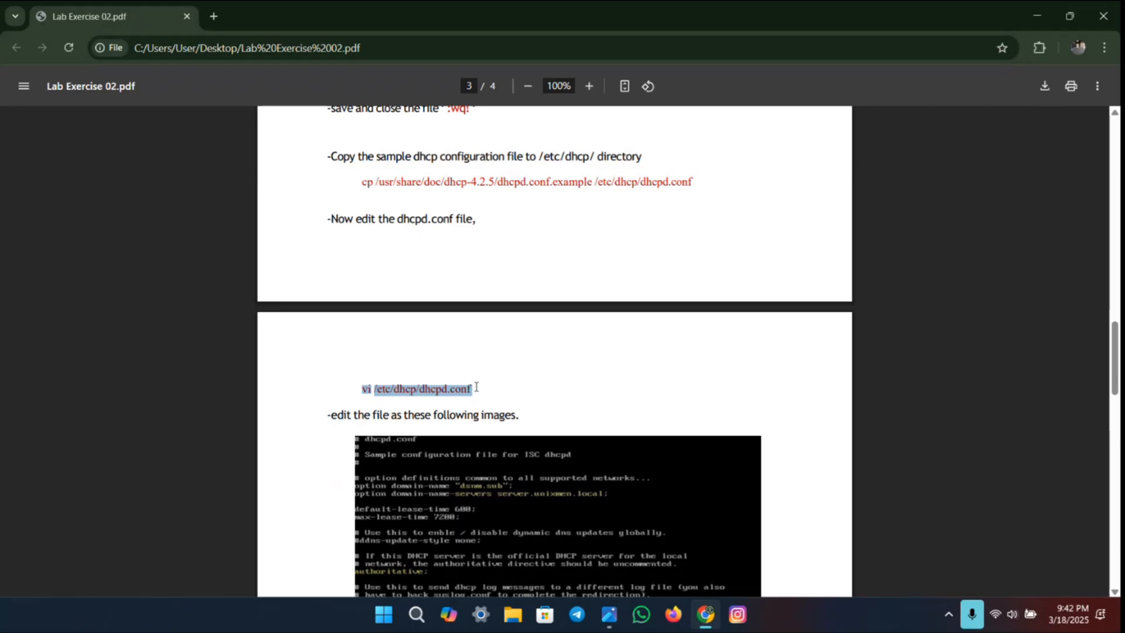
pyautogui.press('ctrl+super+Left')
pyautogui.hotkey('ctrl', 'alt')
pyautogui.hotkey('ctrl', 'v')
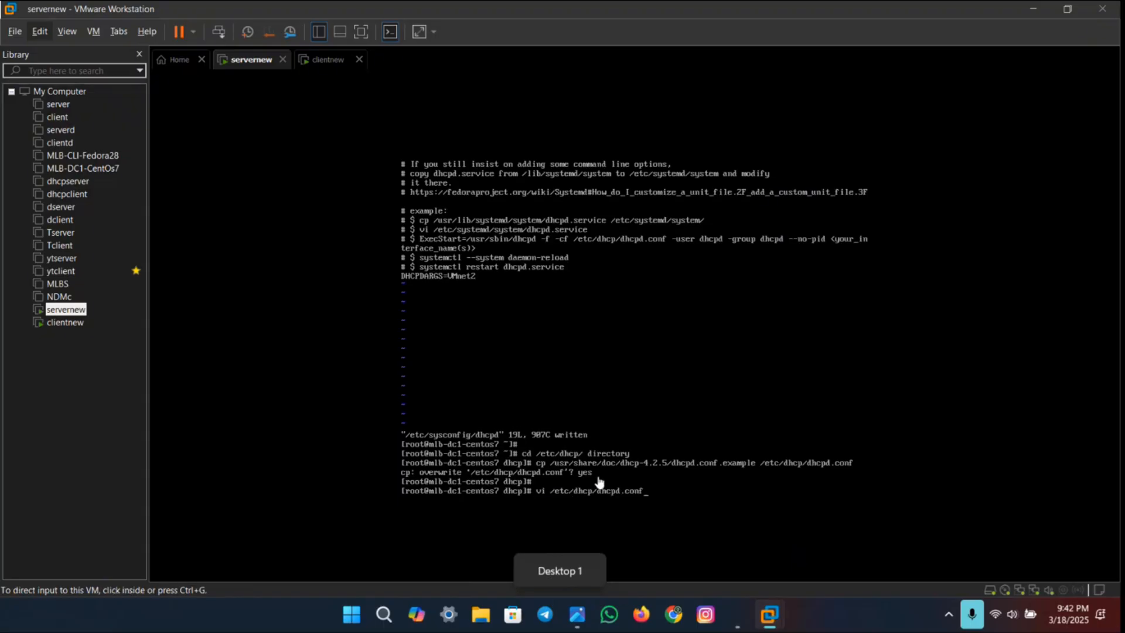
pyautogui.click(599, 482)
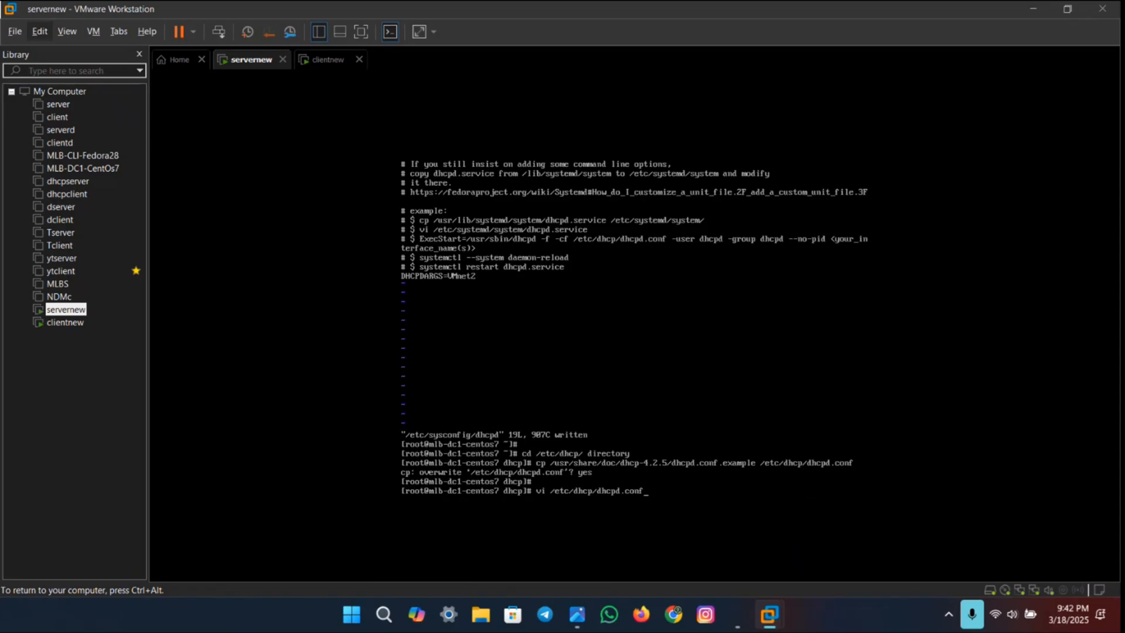
pyautogui.press('Return')
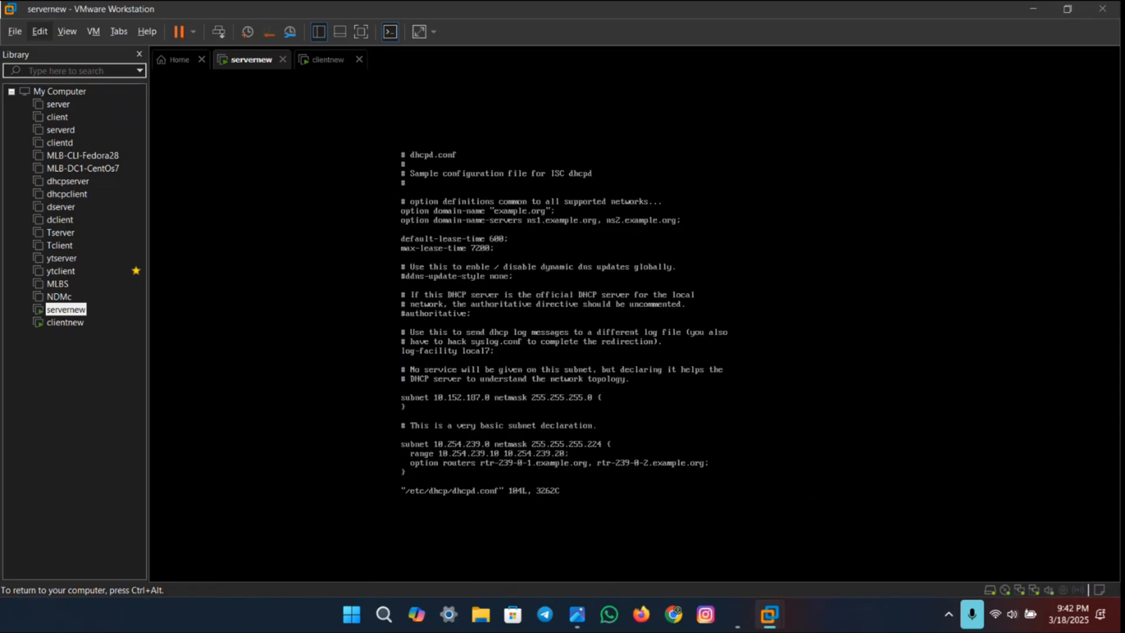
# Step: Switch to the lab PDF and examine the example images showing how to edit dhcpd.conf
pyautogui.press('ctrl+super+Right')
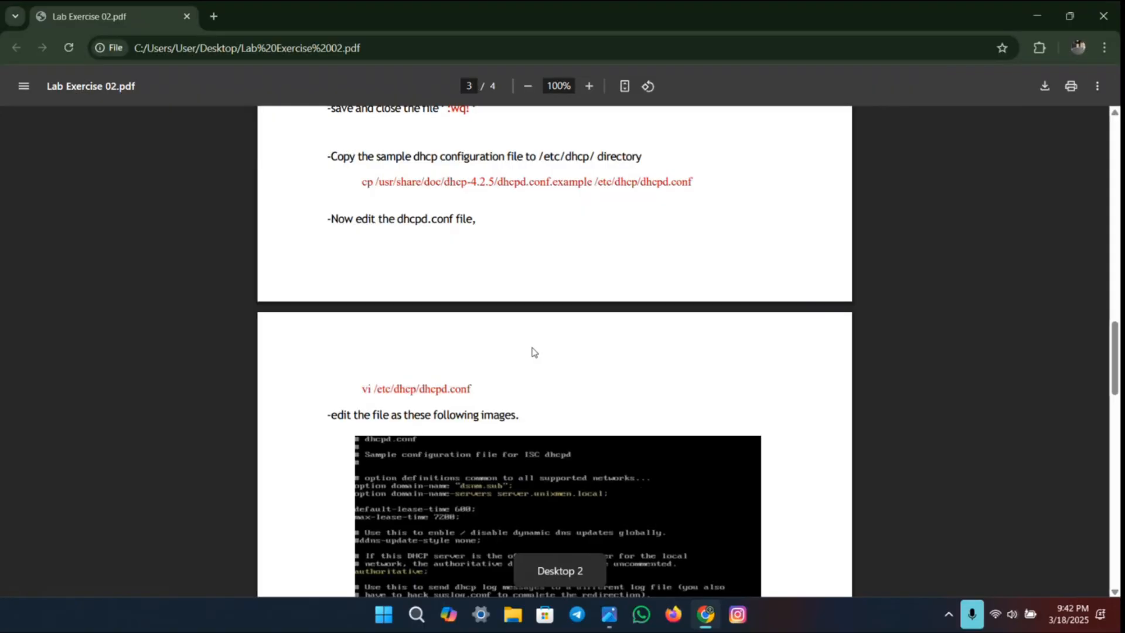
pyautogui.scroll(-7, 522, 307)
pyautogui.scroll(4, 522, 278)
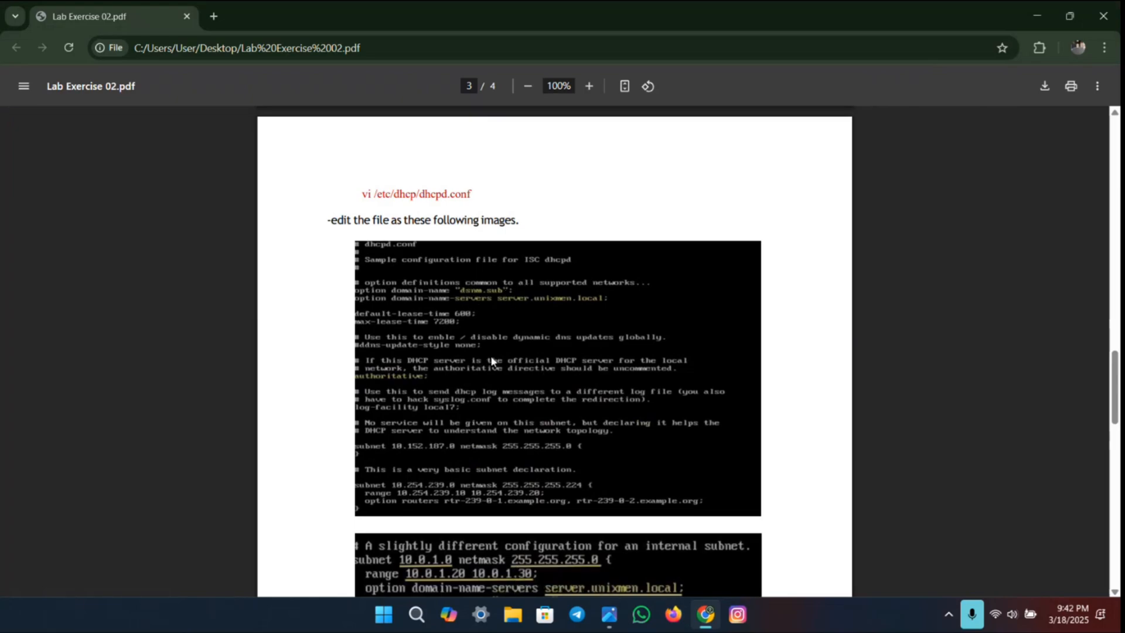
pyautogui.scroll(-5, 492, 362)
pyautogui.scroll(4, 491, 358)
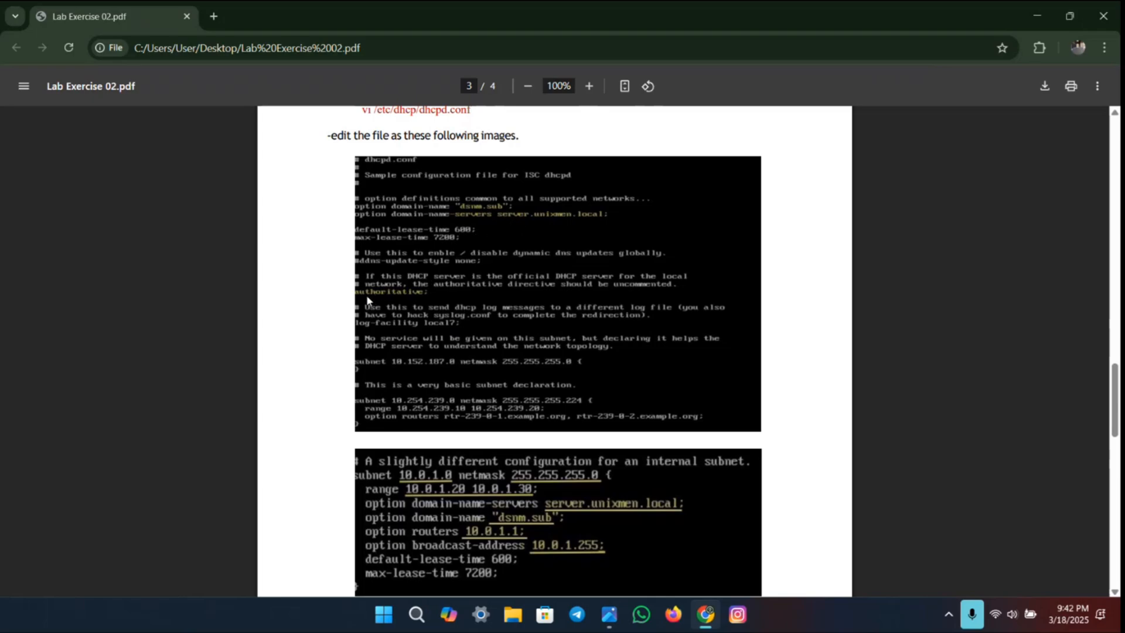
pyautogui.scroll(-1, 405, 410)
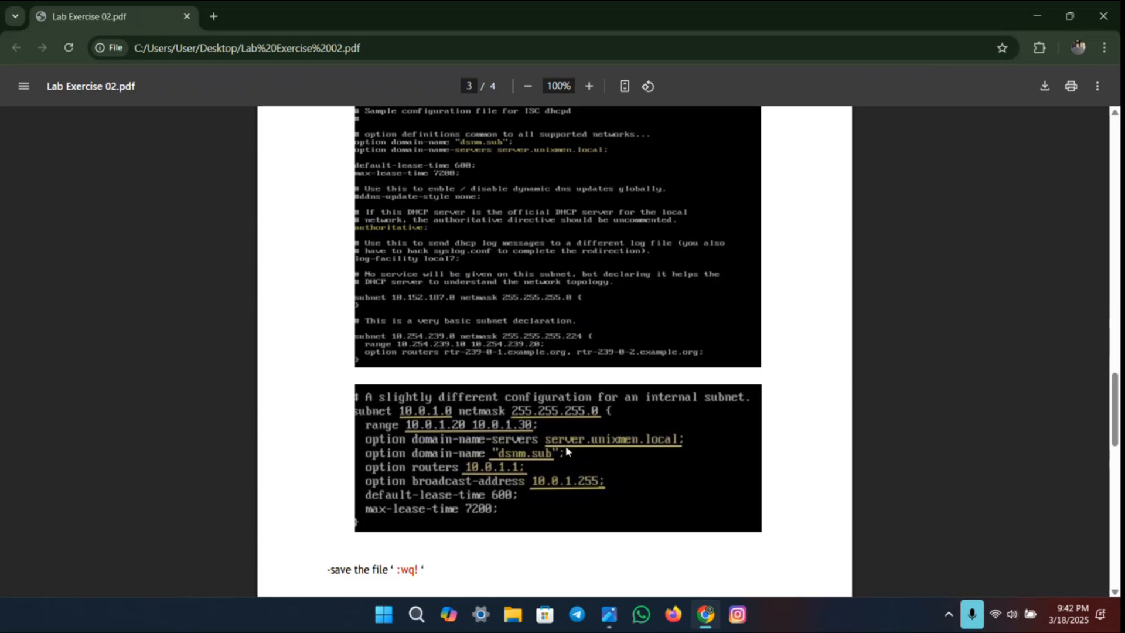
pyautogui.scroll(1, 491, 410)
# Step: Return to the servernew VM and set the global option domain-name in dhcpd.conf to "dsnm.sub"
pyautogui.press('ctrl+super+Left')
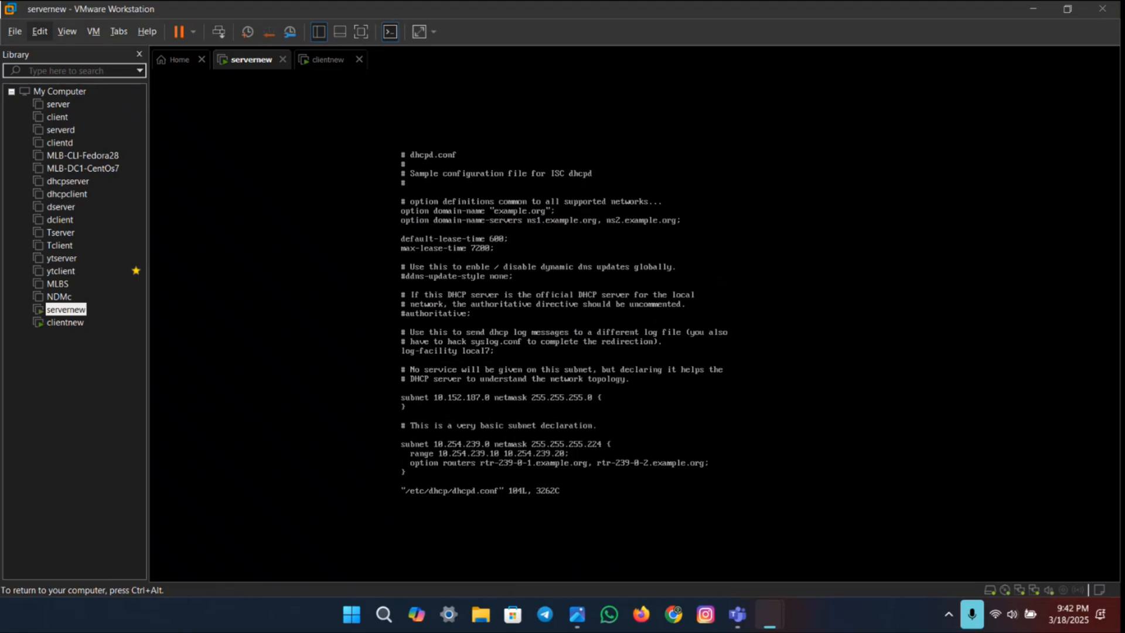
pyautogui.press('i')
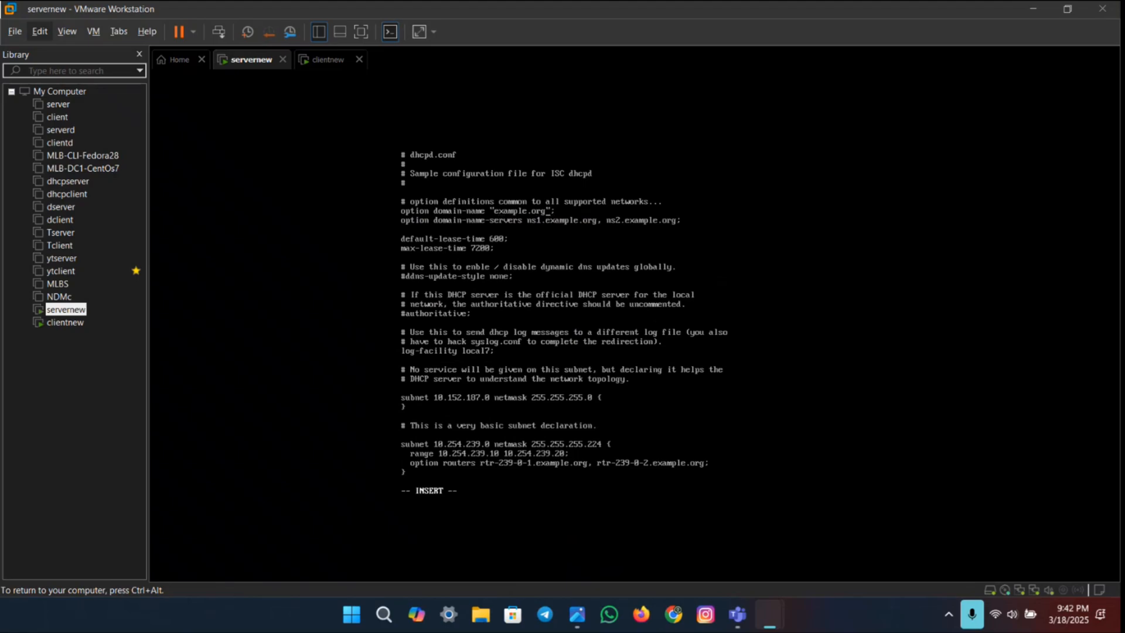
pyautogui.press('BackSpace')
pyautogui.press('BackSpace')
pyautogui.press('BackSpace')
pyautogui.press('BackSpace')
pyautogui.press('BackSpace')
pyautogui.press('BackSpace')
pyautogui.press('BackSpace')
pyautogui.press('BackSpace')
pyautogui.press('BackSpace')
pyautogui.press('BackSpace')
# Step: Replace the global option domain-name-servers value with server.unixmen.local, checking the name against the lab PDF
pyautogui.press('BackSpace')
pyautogui.write('dsnm.sub')
pyautogui.press('BackSpace')
pyautogui.press('BackSpace')
pyautogui.press('BackSpace')
pyautogui.press('BackSpace')
pyautogui.press('BackSpace')
pyautogui.press('BackSpace')
pyautogui.press('BackSpace')
pyautogui.press('BackSpace')
pyautogui.press('BackSpace')
pyautogui.press('BackSpace')
pyautogui.press('BackSpace')
pyautogui.press('BackSpace')
pyautogui.press('BackSpace')
pyautogui.press('BackSpace')
pyautogui.press('BackSpace')
pyautogui.press('BackSpace')
pyautogui.press('BackSpace')
pyautogui.press('BackSpace')
pyautogui.press('BackSpace')
pyautogui.press('BackSpace')
pyautogui.press('BackSpace')
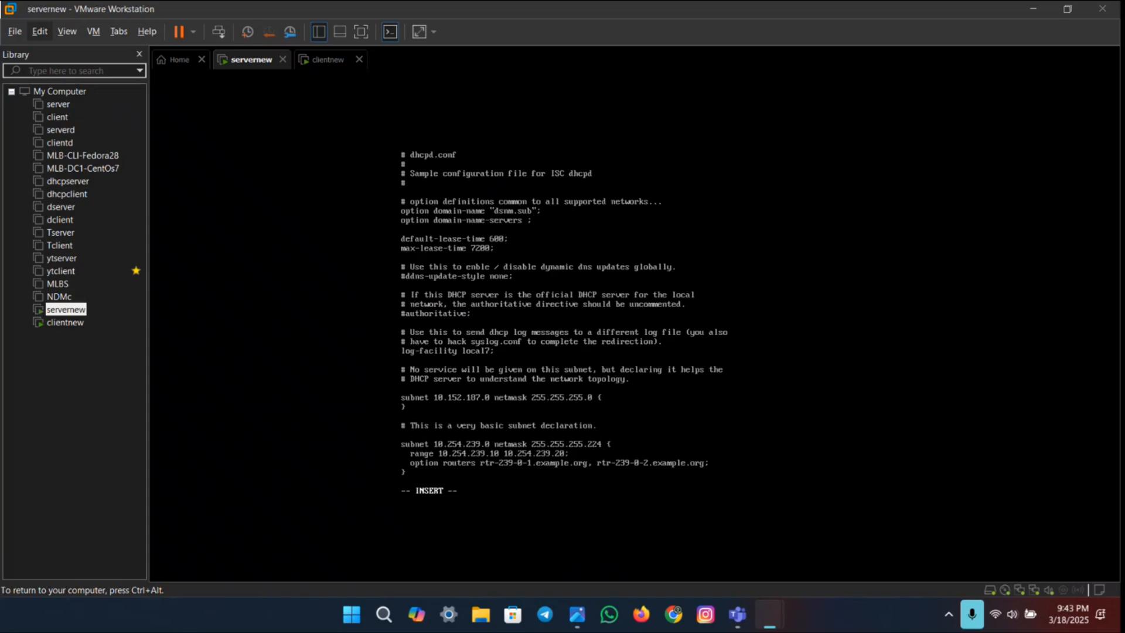
pyautogui.press('BackSpace')
pyautogui.press('ctrl+super+Right')
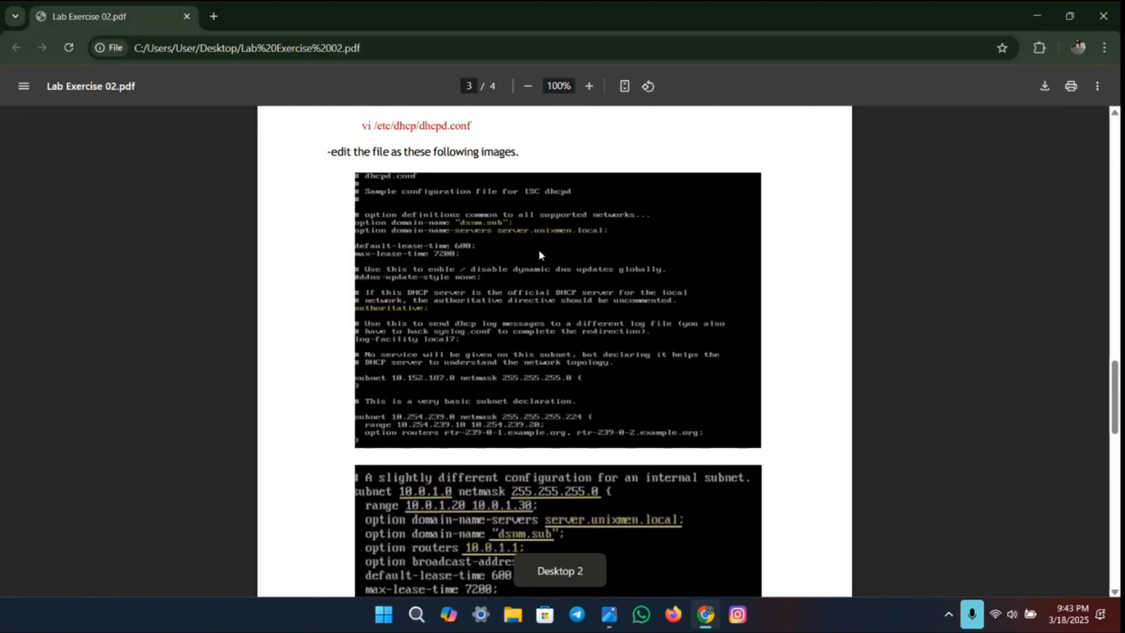
pyautogui.press('ctrl+super+Left')
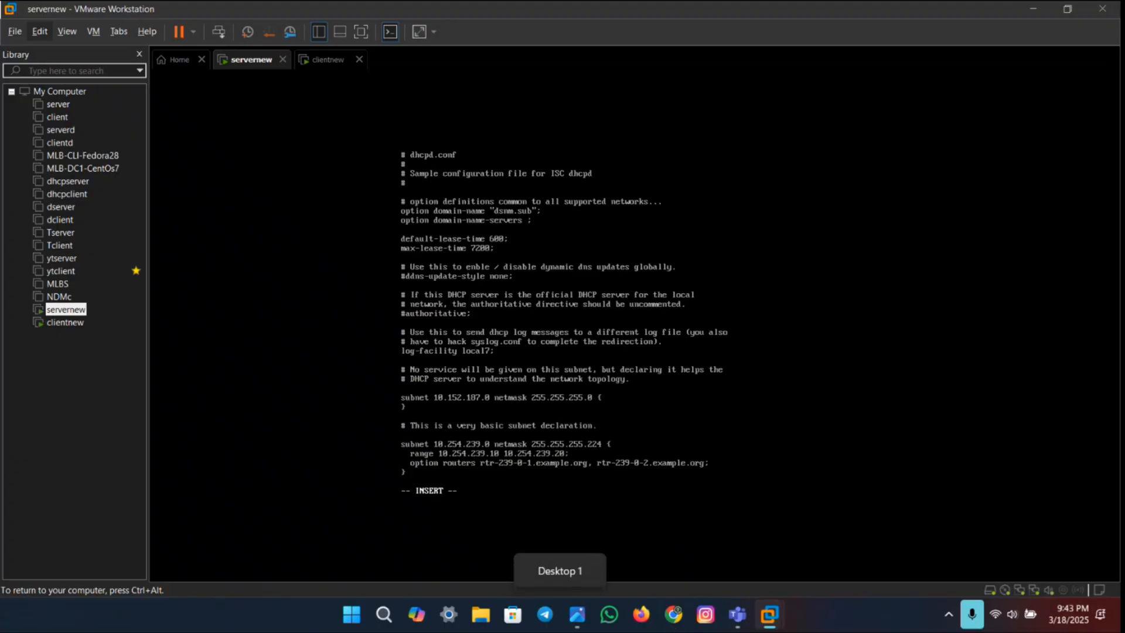
pyautogui.write('server')
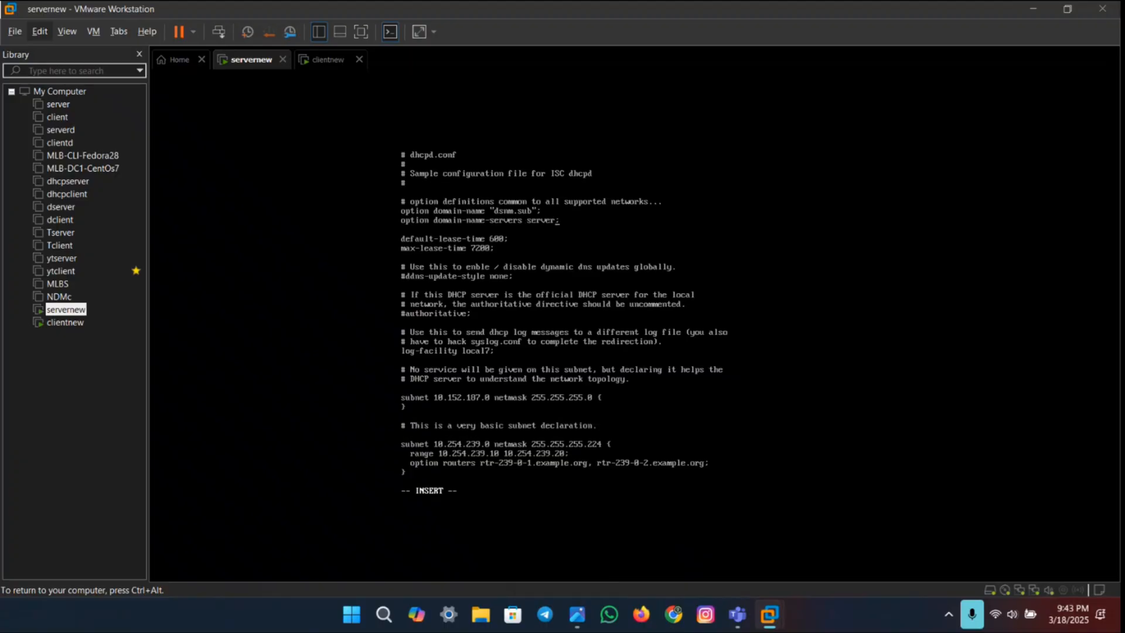
pyautogui.write('.unixmen.local')
# Step: Check the lab PDF again, then uncomment the authoritative directive in dhcpd.conf
pyautogui.press('ctrl+super+Right')
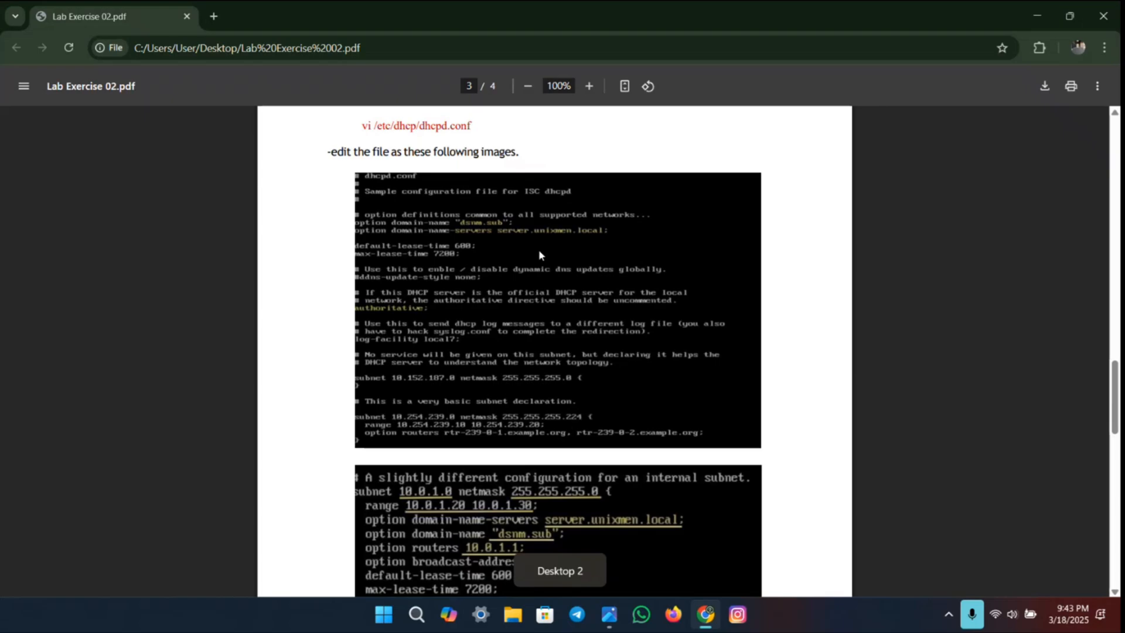
pyautogui.press('ctrl+super+Left')
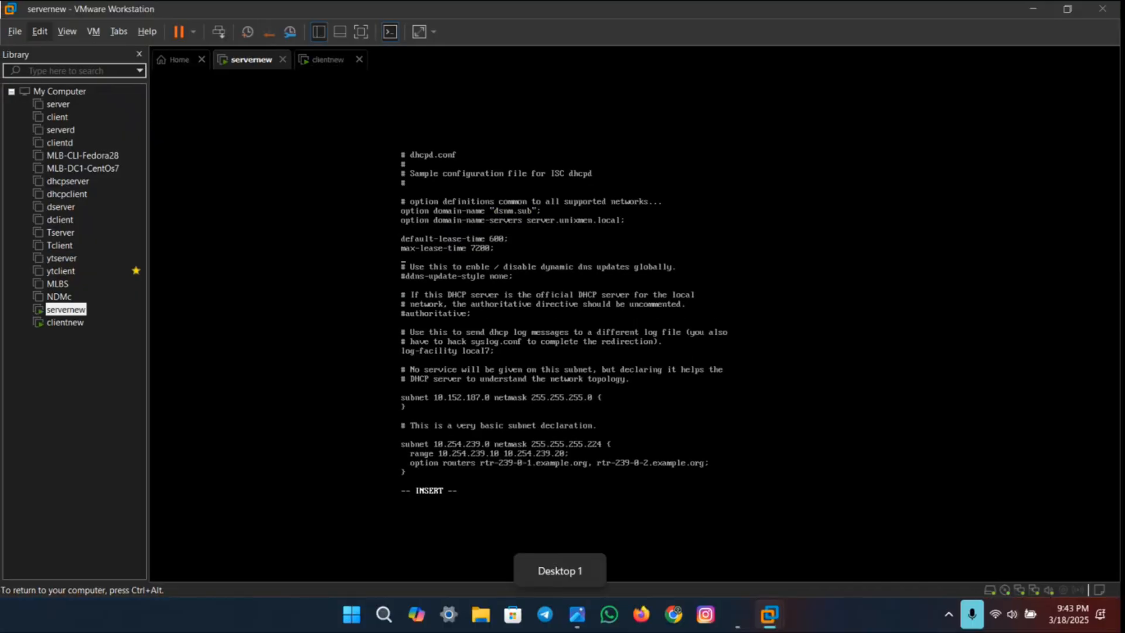
pyautogui.press('Down')
pyautogui.press('Down')
pyautogui.press('Down')
pyautogui.press('Down')
pyautogui.press('Down')
pyautogui.press('Down')
pyautogui.press('Down')
pyautogui.press('Down')
pyautogui.press('Down')
pyautogui.press('Down')
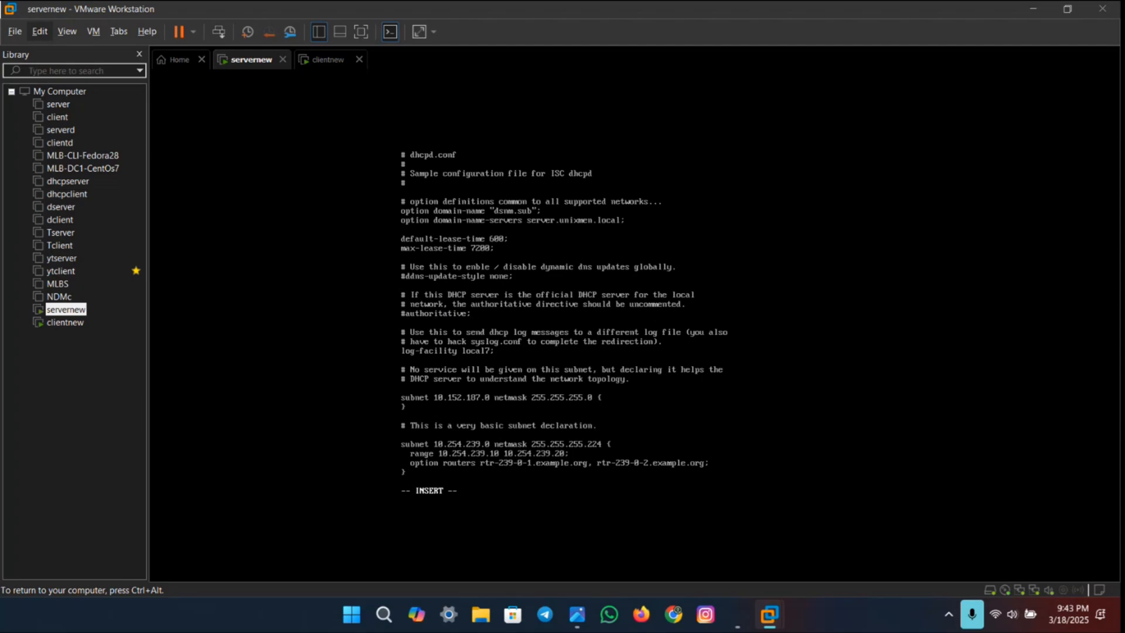
pyautogui.press('Delete')
# Step: In the "slightly different configuration for an internal subnet" block, set the subnet address to 10.0.1.0
pyautogui.press('Down')
pyautogui.press('Down')
pyautogui.press('Down')
pyautogui.press('Down')
pyautogui.press('Down')
pyautogui.press('Down')
pyautogui.press('Down')
pyautogui.press('Down')
pyautogui.press('Down')
pyautogui.press('Down')
pyautogui.press('Down')
pyautogui.press('Down')
pyautogui.press('Down')
pyautogui.press('Down')
pyautogui.press('Down')
pyautogui.press('Down')
pyautogui.press('Down')
pyautogui.press('Down')
pyautogui.press('Down')
pyautogui.press('Down')
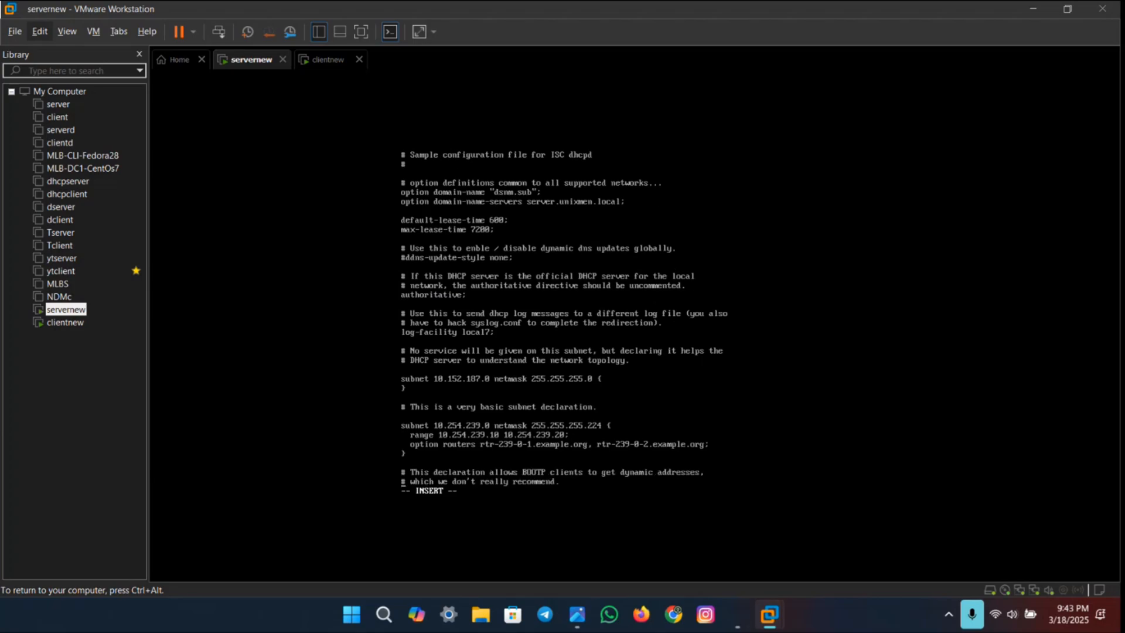
pyautogui.press('Down')
pyautogui.press('Down')
pyautogui.press('Down')
pyautogui.press('Down')
pyautogui.press('Down')
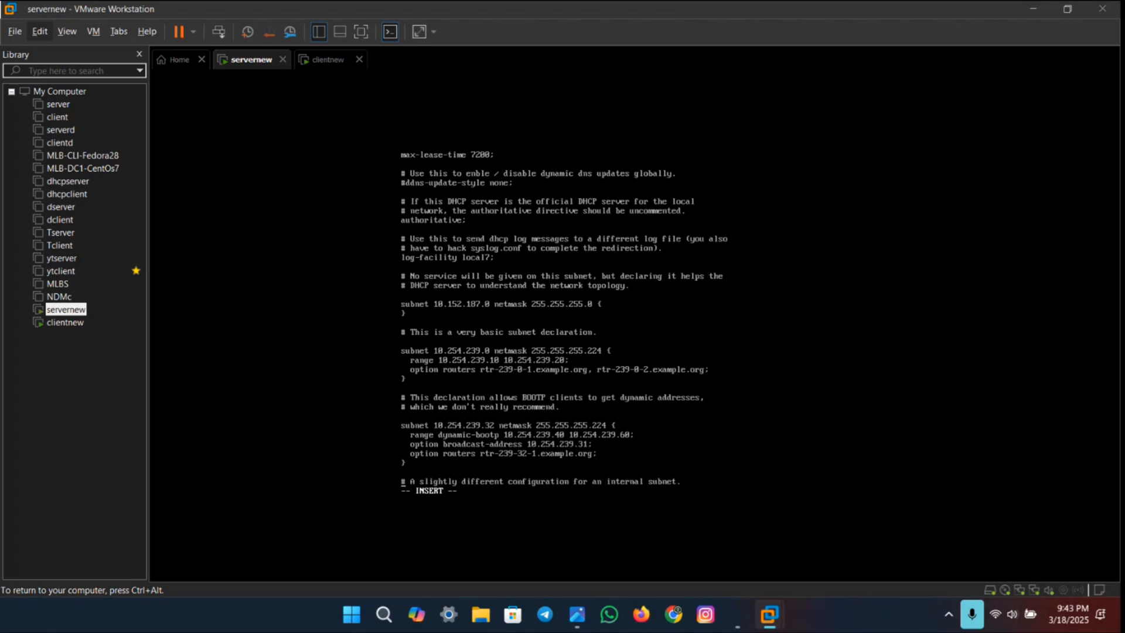
pyautogui.press('Down')
pyautogui.press('Down')
pyautogui.press('Down')
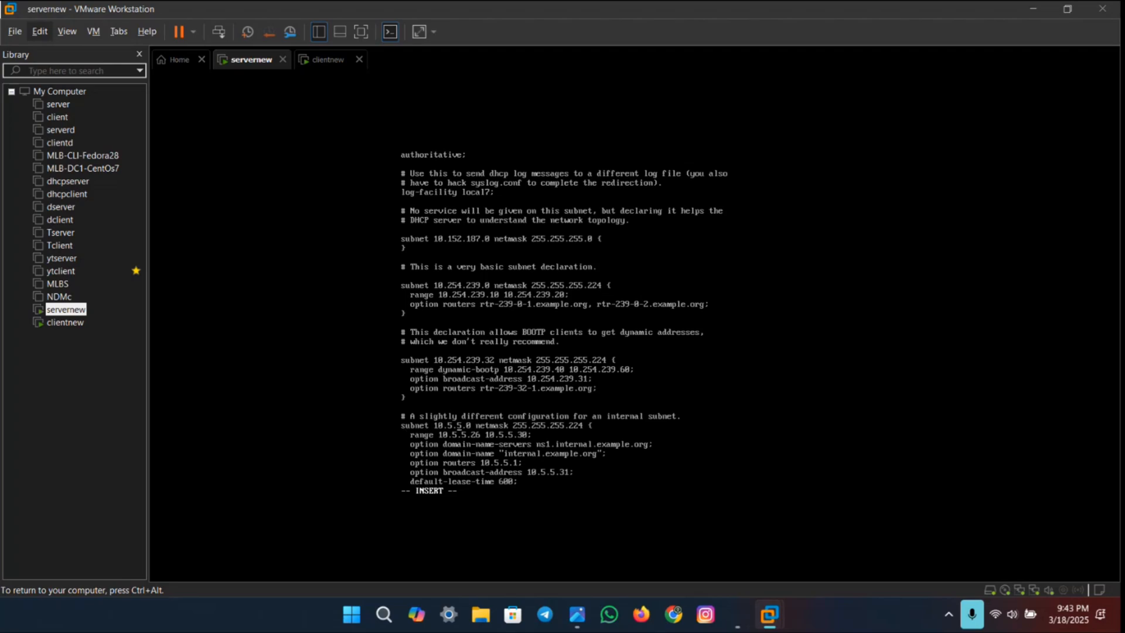
pyautogui.press('BackSpace')
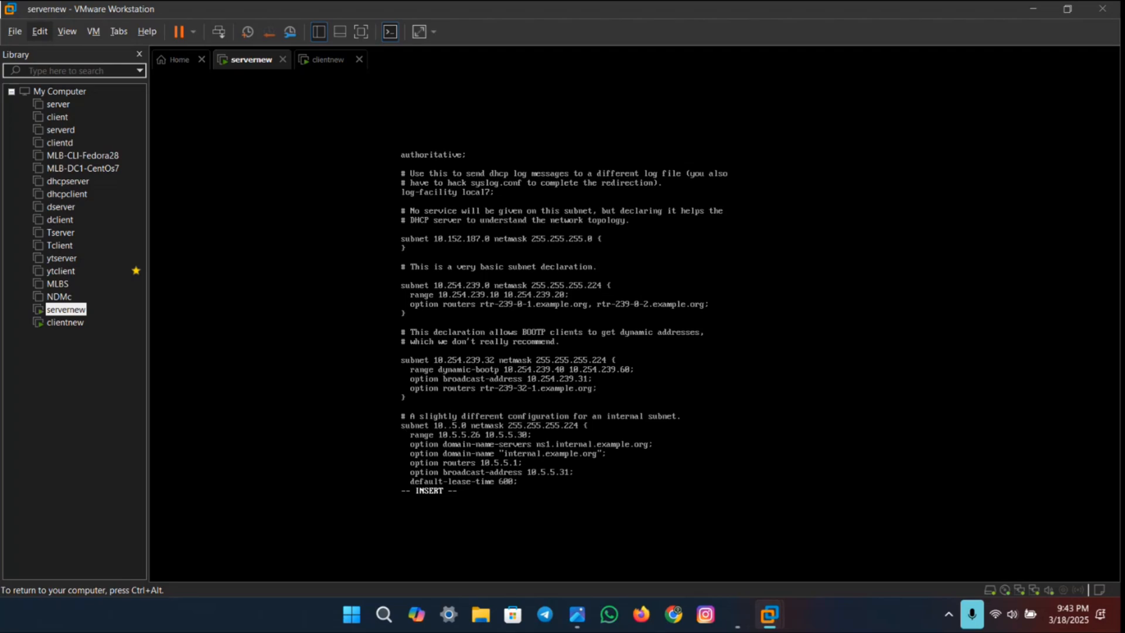
pyautogui.write('0')
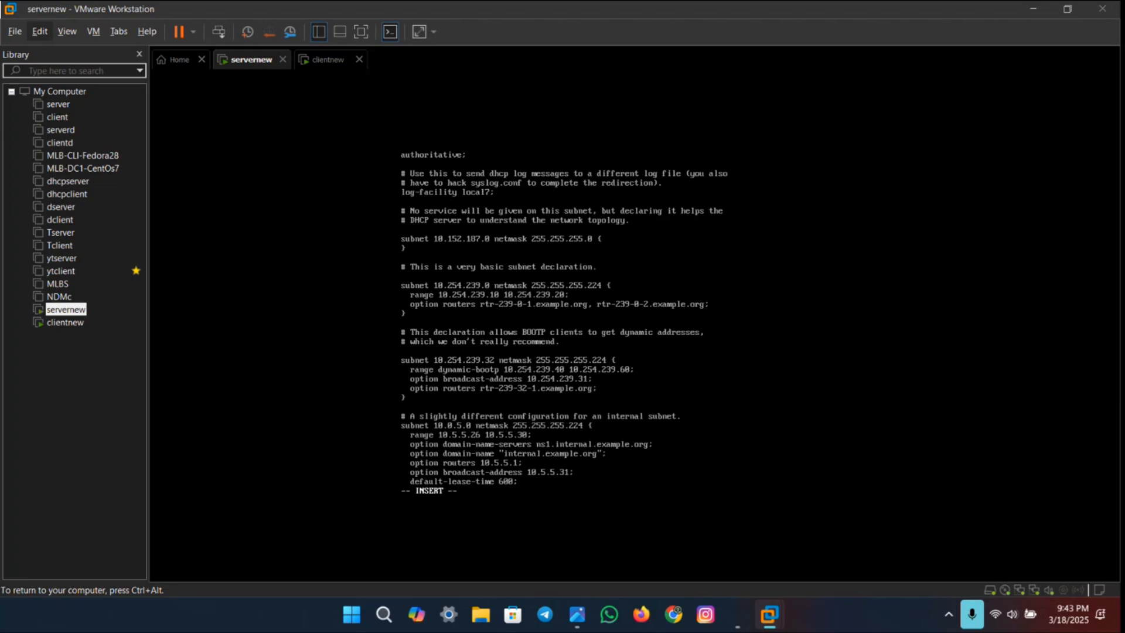
pyautogui.press('BackSpace')
pyautogui.write('1')
# Step: Consult the lab PDF's internal subnet image and set that subnet's netmask to 255.255.255.0
pyautogui.press('ctrl+super+Right')
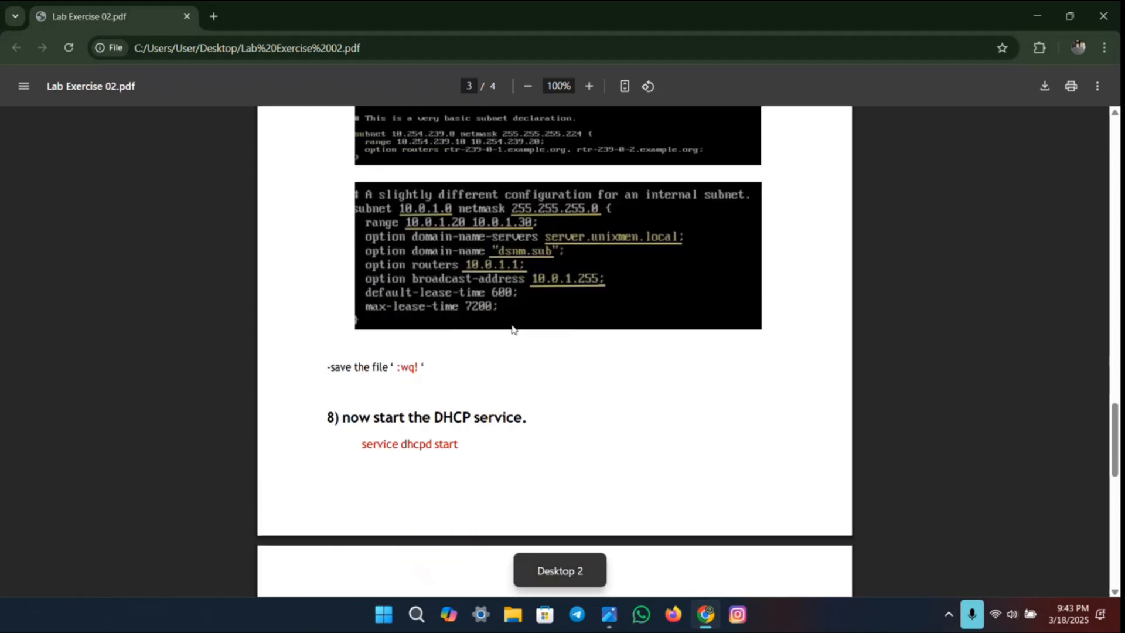
pyautogui.press('ctrl+super+Left')
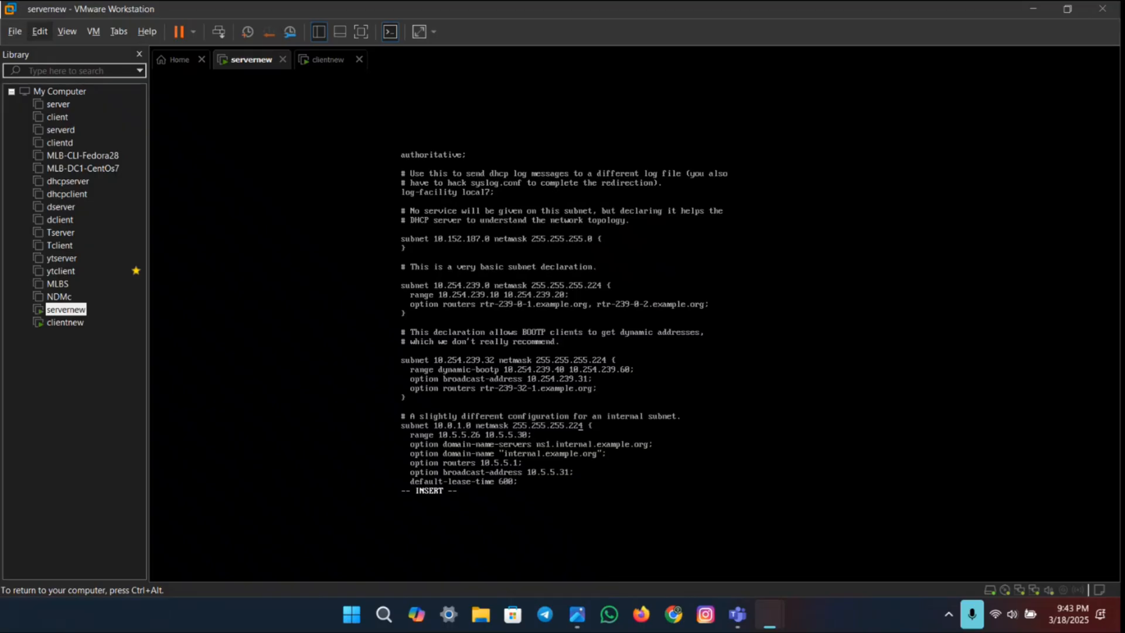
pyautogui.press('BackSpace')
pyautogui.press('BackSpace')
pyautogui.press('BackSpace')
pyautogui.press('BackSpace')
pyautogui.write('.0')
# Step: Set the internal subnet's address range to 10.0.1.20 10.0.1.30
pyautogui.press('BackSpace')
pyautogui.write('0')
pyautogui.press('Right')
pyautogui.press('Right')
pyautogui.press('BackSpace')
pyautogui.write('1')
pyautogui.press('BackSpace')
pyautogui.write('0')
pyautogui.press('BackSpace')
pyautogui.write('0')
pyautogui.press('BackSpace')
pyautogui.write('1')
# Step: Set the internal subnet's option domain-name-servers to server.unixmen.local, as given in the lab PDF
pyautogui.press('ctrl+super+Right')
pyautogui.press('BackSpace')
pyautogui.press('BackSpace')
pyautogui.press('BackSpace')
pyautogui.press('BackSpace')
pyautogui.press('BackSpace')
pyautogui.press('BackSpace')
pyautogui.press('BackSpace')
pyautogui.press('BackSpace')
pyautogui.press('BackSpace')
pyautogui.press('BackSpace')
pyautogui.press('BackSpace')
pyautogui.press('BackSpace')
pyautogui.press('BackSpace')
pyautogui.press('BackSpace')
pyautogui.press('BackSpace')
pyautogui.press('BackSpace')
pyautogui.press('BackSpace')
pyautogui.press('BackSpace')
pyautogui.press('BackSpace')
pyautogui.press('BackSpace')
# Step: Replace the internal subnet's option domain-name with "dsnm.sub"
pyautogui.press('BackSpace')
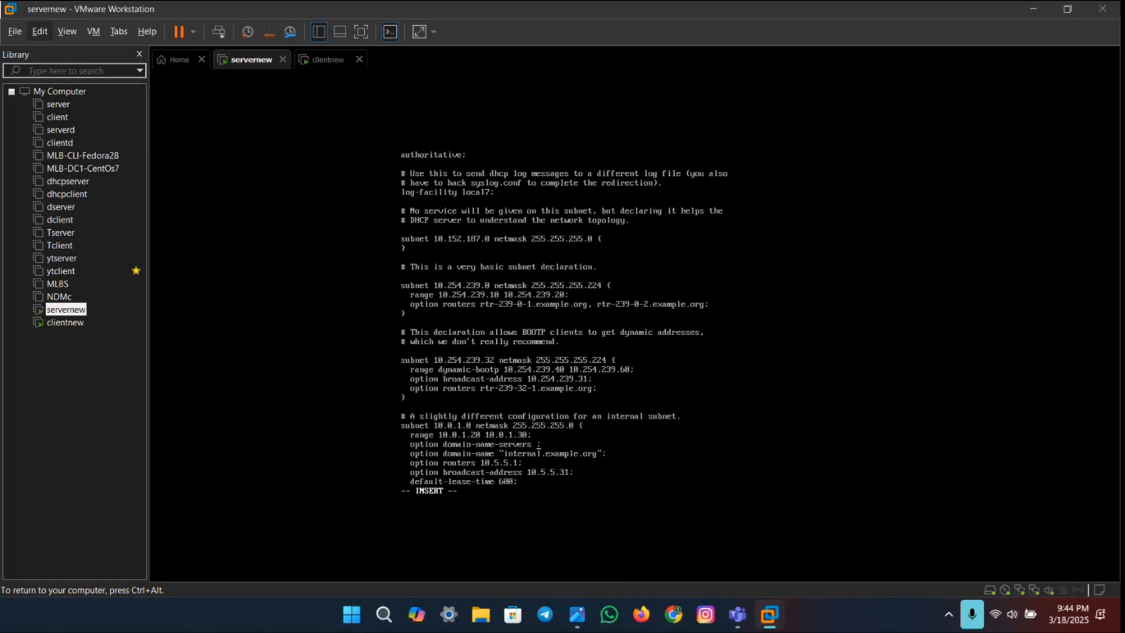
pyautogui.write('server.unixmen.loca')
pyautogui.press('BackSpace')
pyautogui.press('BackSpace')
pyautogui.press('BackSpace')
pyautogui.press('BackSpace')
pyautogui.press('BackSpace')
pyautogui.press('BackSpace')
pyautogui.press('BackSpace')
pyautogui.press('BackSpace')
pyautogui.press('BackSpace')
pyautogui.press('BackSpace')
pyautogui.press('BackSpace')
pyautogui.press('BackSpace')
pyautogui.press('BackSpace')
pyautogui.press('BackSpace')
pyautogui.press('BackSpace')
pyautogui.press('BackSpace')
pyautogui.press('BackSpace')
pyautogui.press('BackSpace')
pyautogui.press('BackSpace')
pyautogui.press('BackSpace')
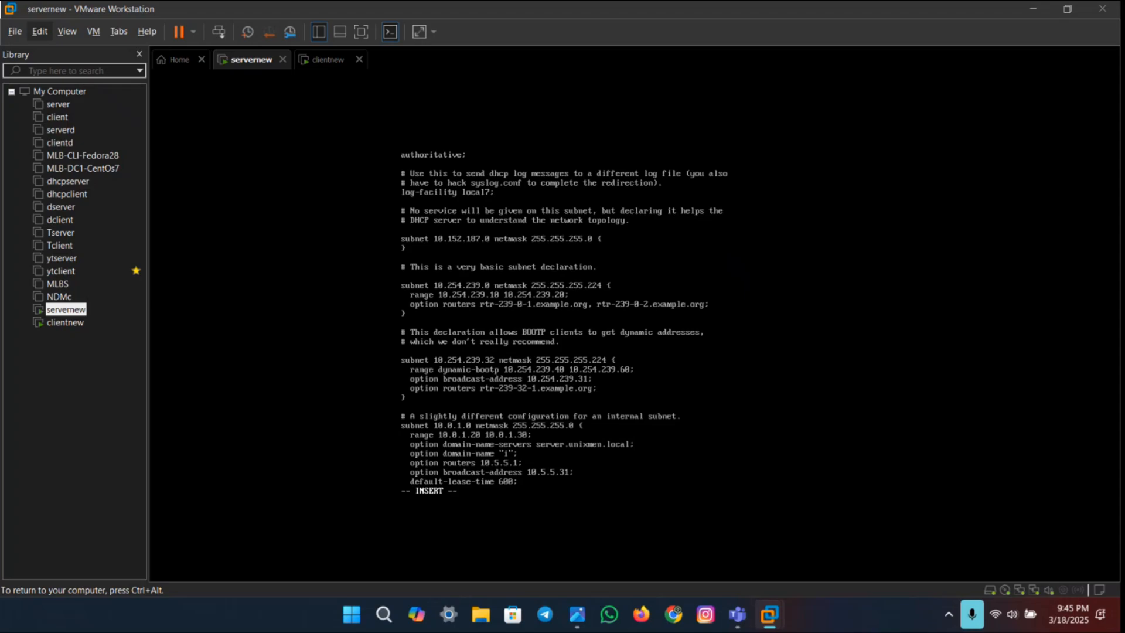
pyautogui.write('dsnm.sub')
# Step: Set the internal subnet's option routers to 10.0.1.1 and option broadcast-address to 10.0.1.255
pyautogui.write('1')
pyautogui.press('BackSpace')
pyautogui.write('0')
pyautogui.press('BackSpace')
pyautogui.write('0')
pyautogui.press('BackSpace')
pyautogui.write('1')
pyautogui.press('BackSpace')
pyautogui.press('BackSpace')
pyautogui.write('255')
# Step: Compare the edited block with the lab PDF, then save dhcpd.conf and quit vi with :wq!
pyautogui.press('ctrl+super+Right')
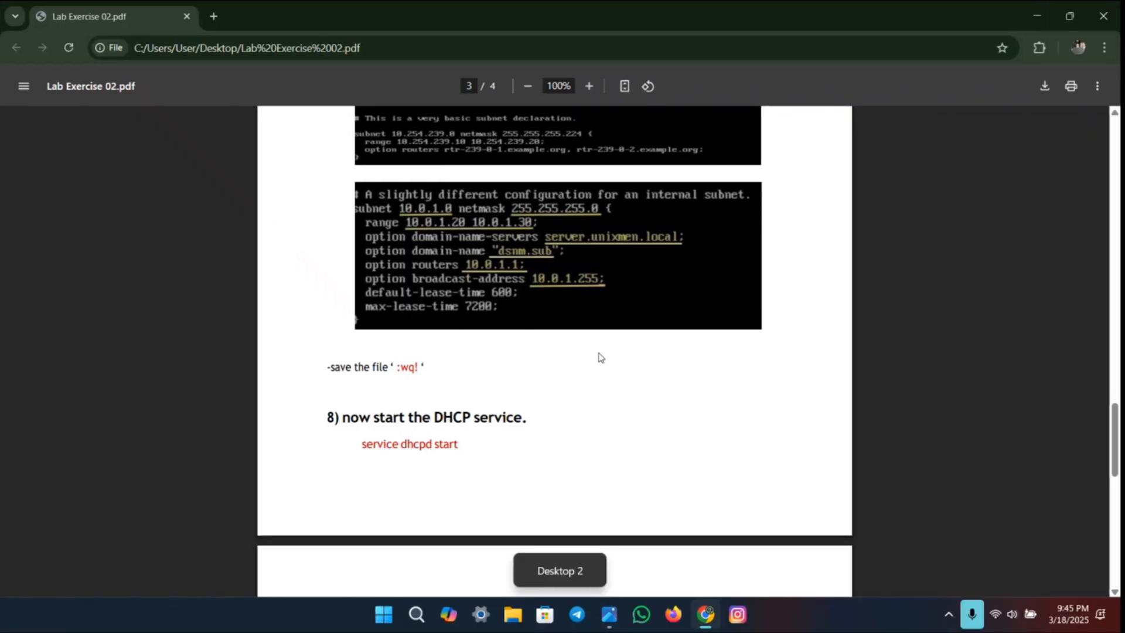
pyautogui.press('ctrl+super+Left')
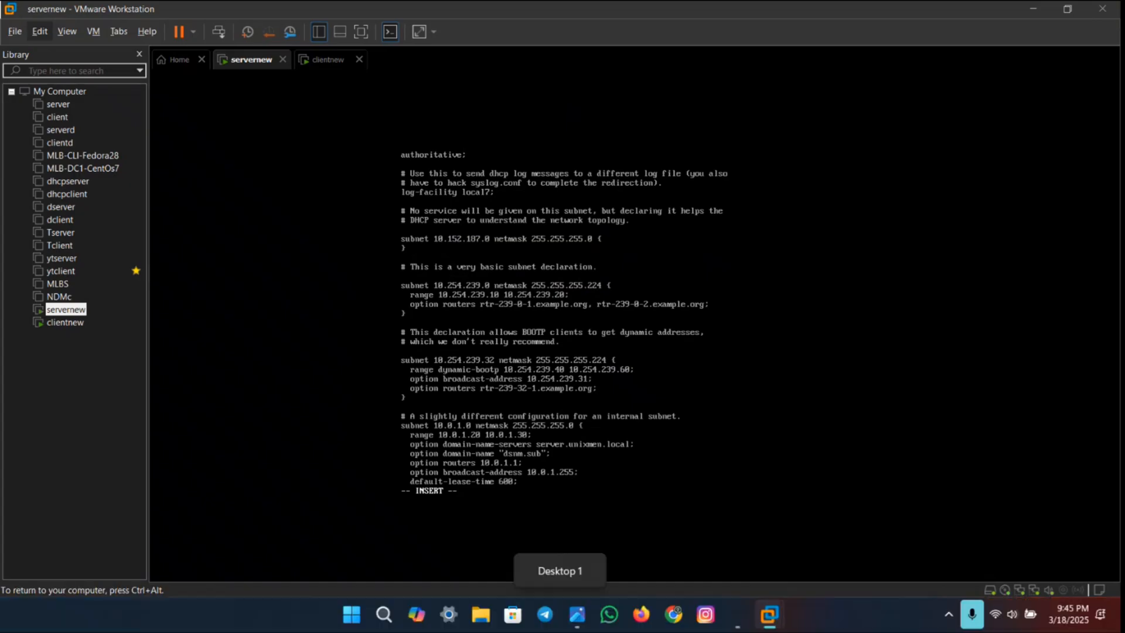
pyautogui.press('ctrl+super+Right')
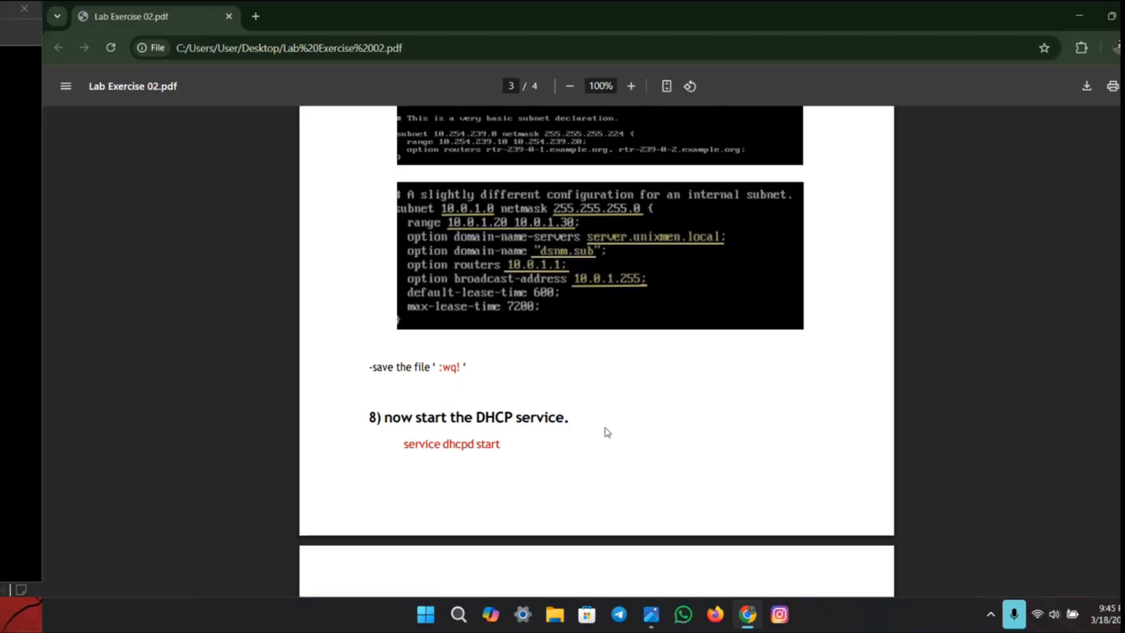
pyautogui.press('ctrl+super+Left')
pyautogui.press('Escape')
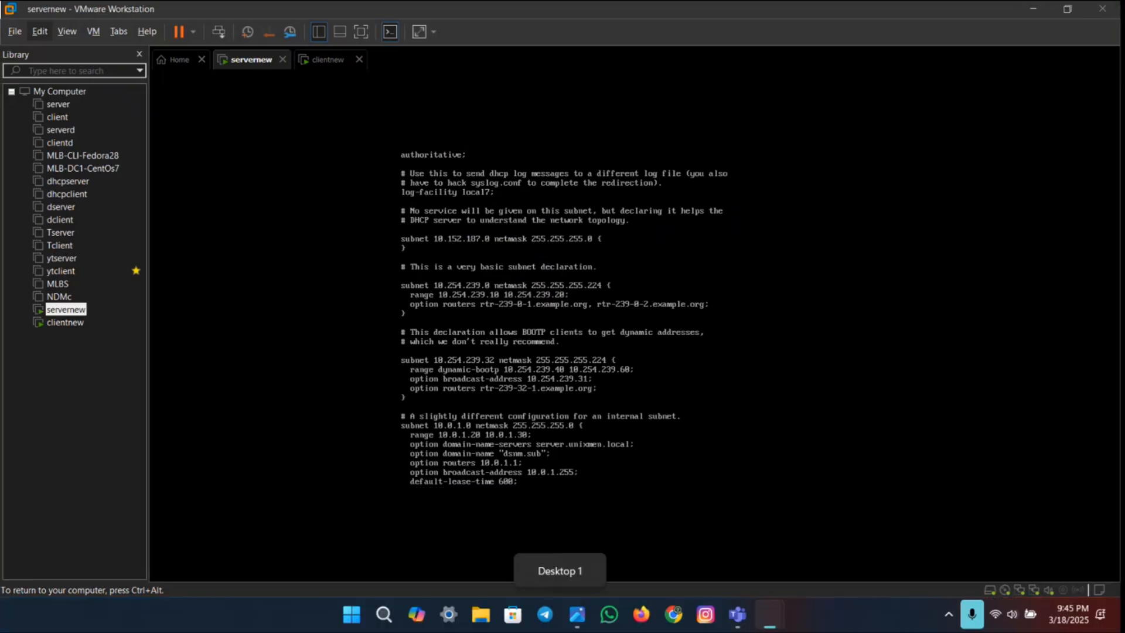
pyautogui.write(':wq')
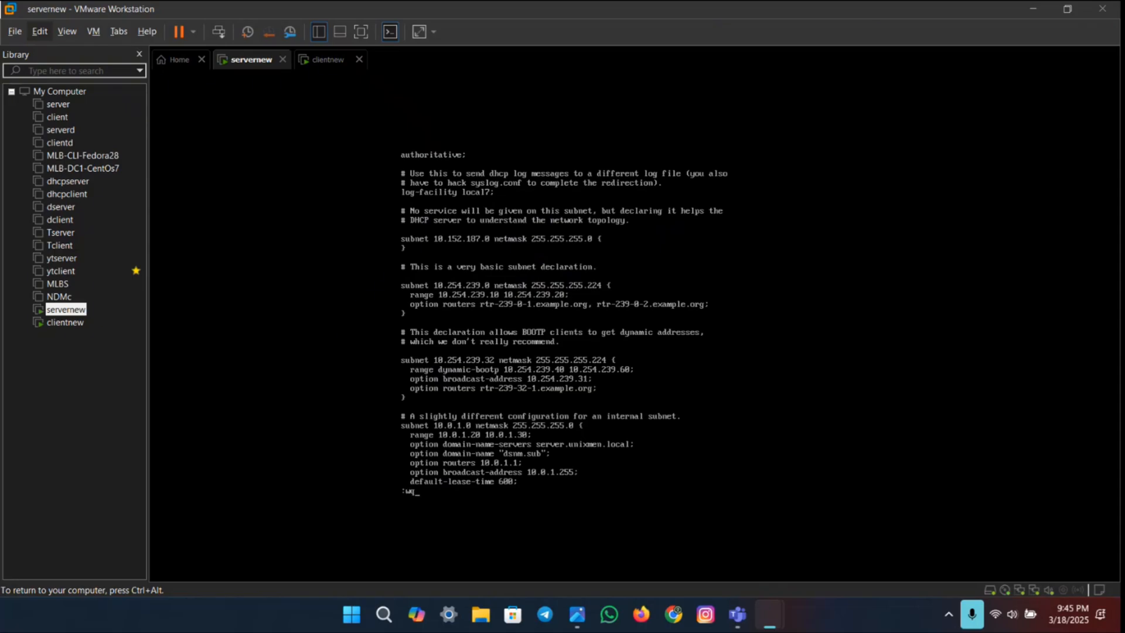
pyautogui.write('!')
pyautogui.press('Return')
pyautogui.press('Return')
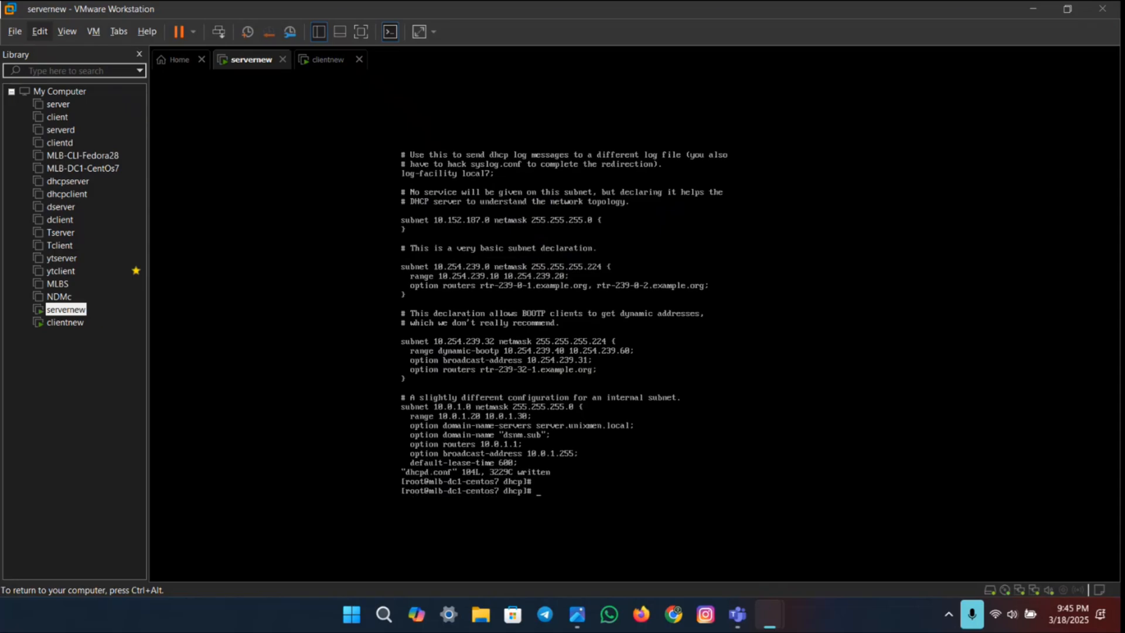
# Step: Look up the command for starting the DHCP service in step 8 of the lab PDF
pyautogui.press('ctrl+super+Right')
pyautogui.scroll(-3, 548, 297)
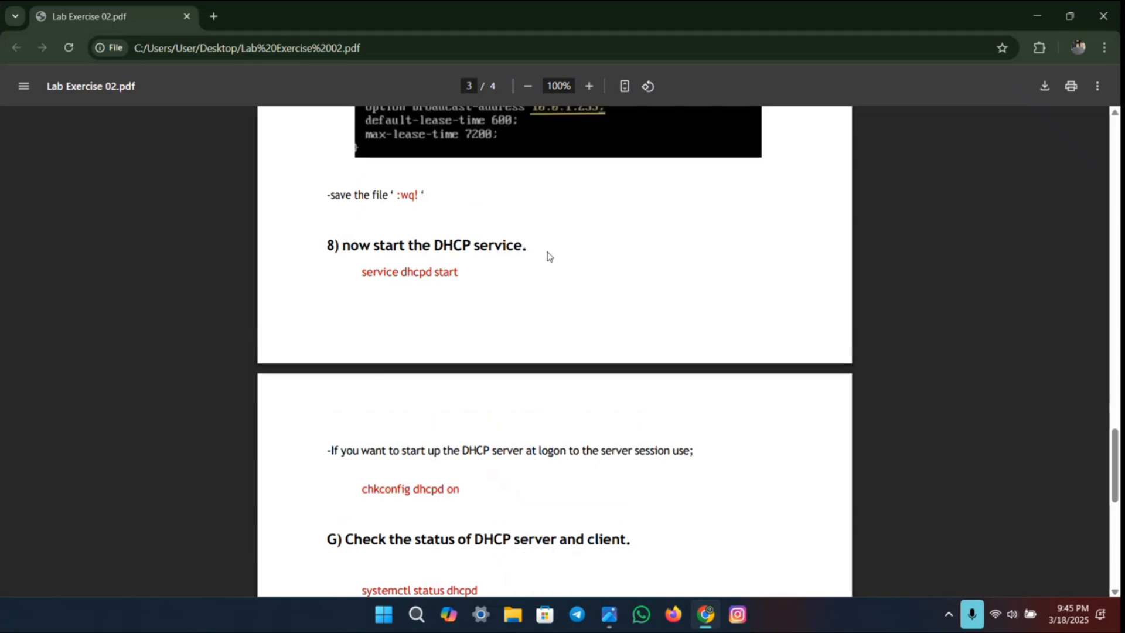
pyautogui.press('ctrl+super+Left')
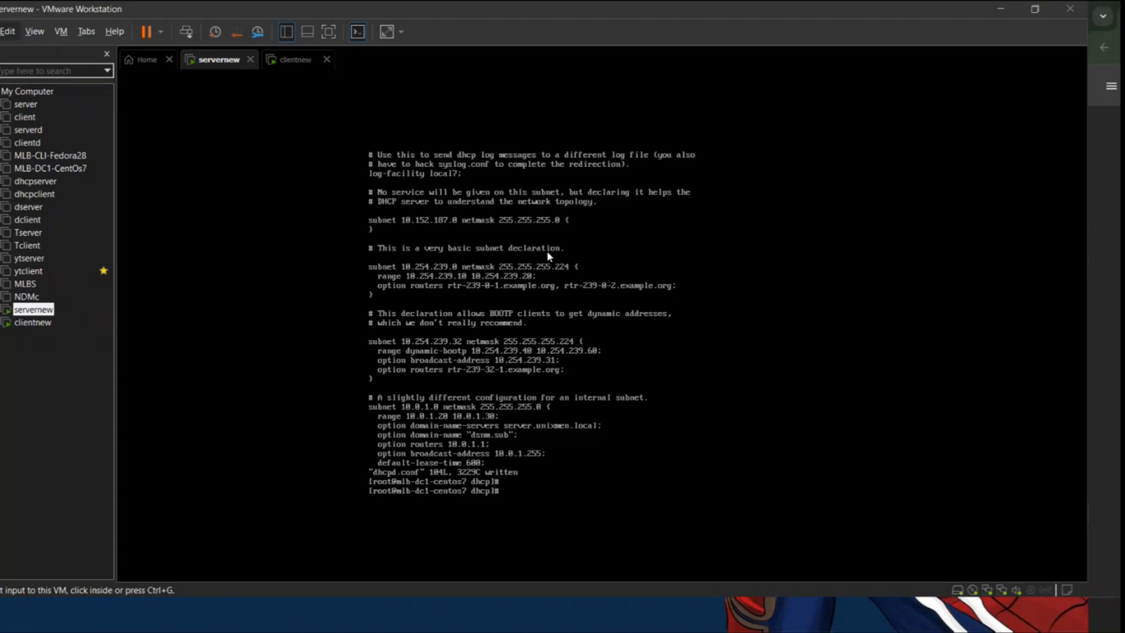
# Step: Check in nmtui's connection activation list whether the NAT and VMnet2 connections are active, then quit nmtui
pyautogui.write('nmtui')
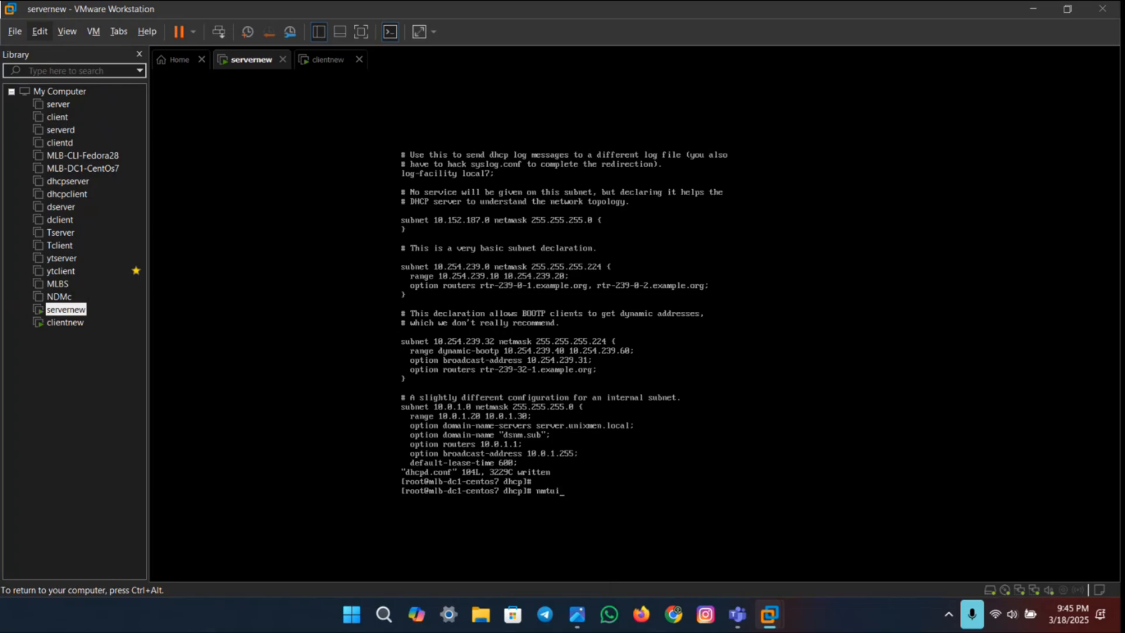
pyautogui.press('Return')
pyautogui.press('Down')
pyautogui.press('Return')
pyautogui.press('Down')
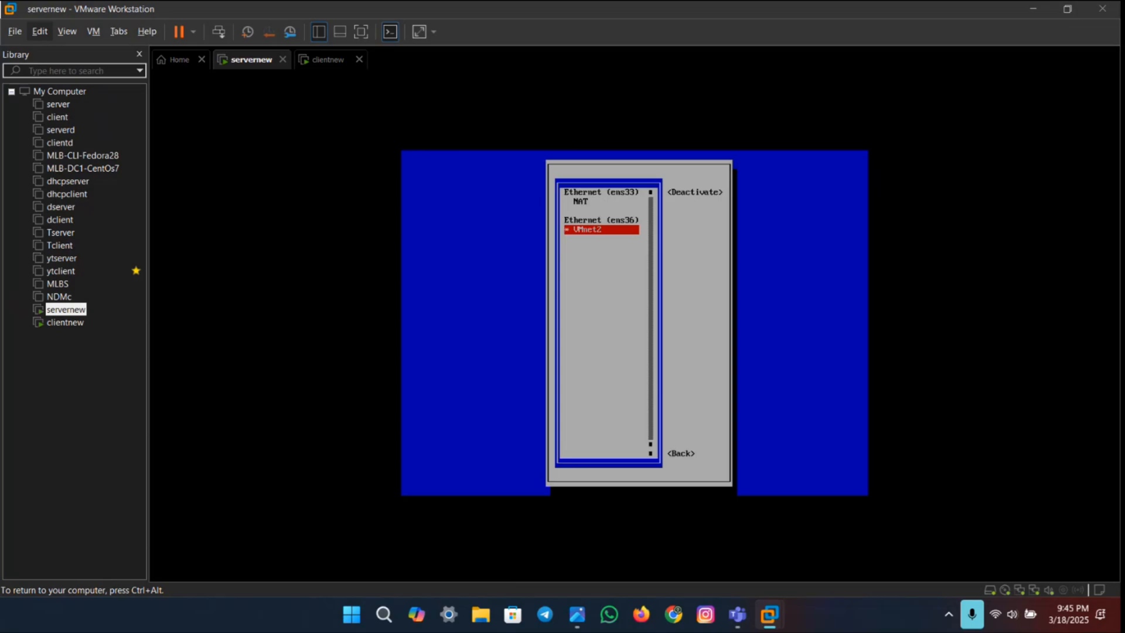
pyautogui.press('Tab')
pyautogui.press('Tab')
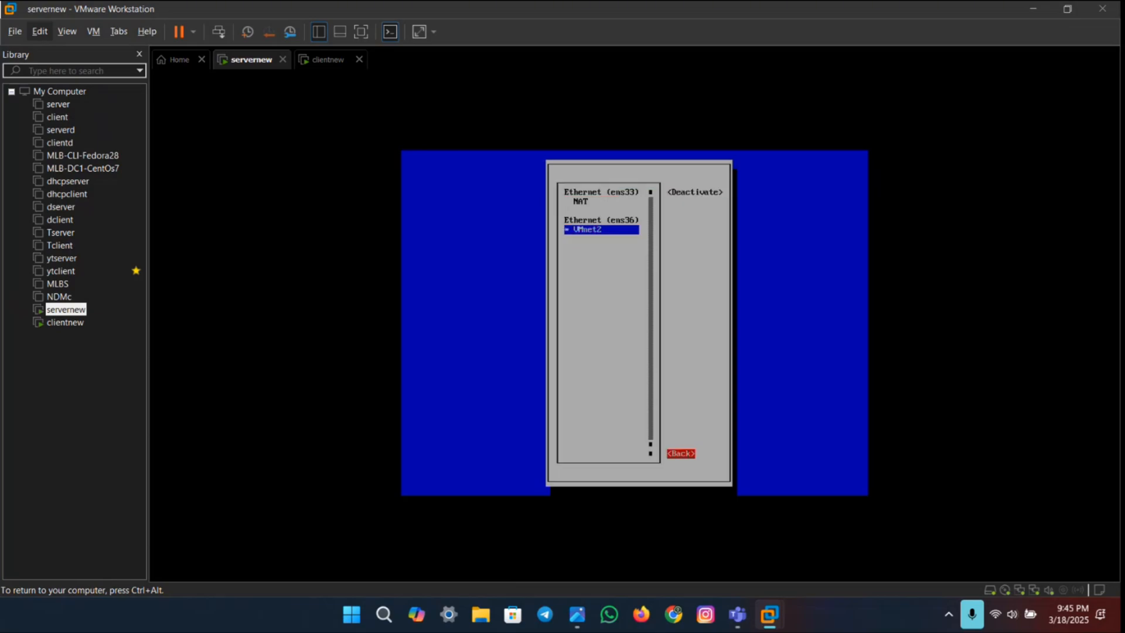
pyautogui.press('Return')
pyautogui.press('Down')
pyautogui.press('Down')
pyautogui.press('Return')
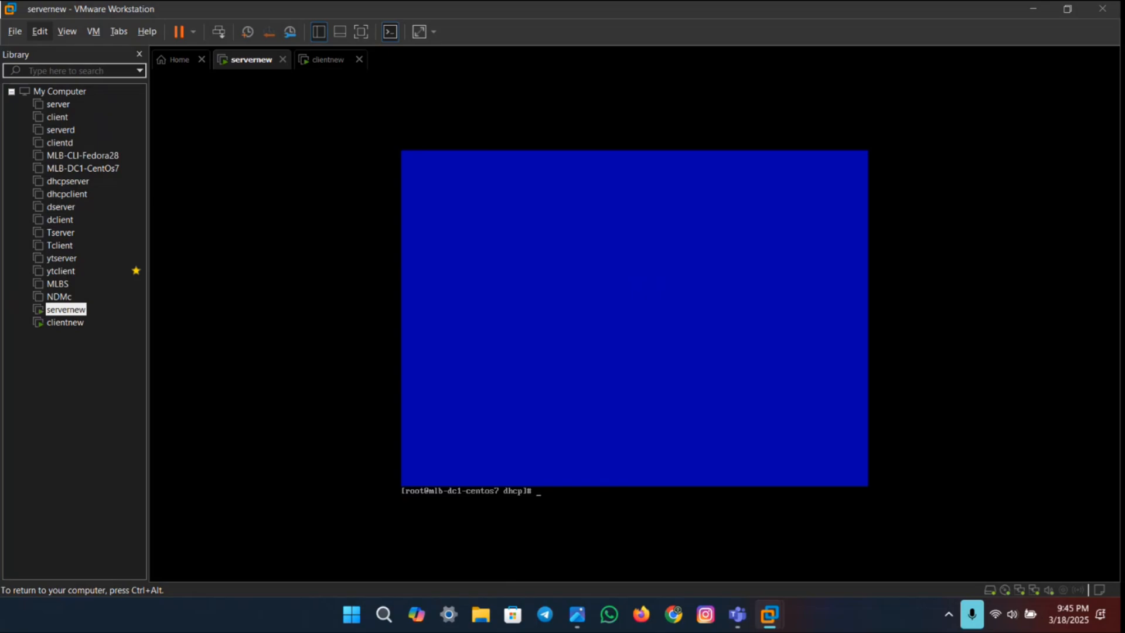
# Step: Clear the server's terminal and start the DHCP service with service dhcpd start
pyautogui.write('clear')
pyautogui.press('Return')
pyautogui.write('se')
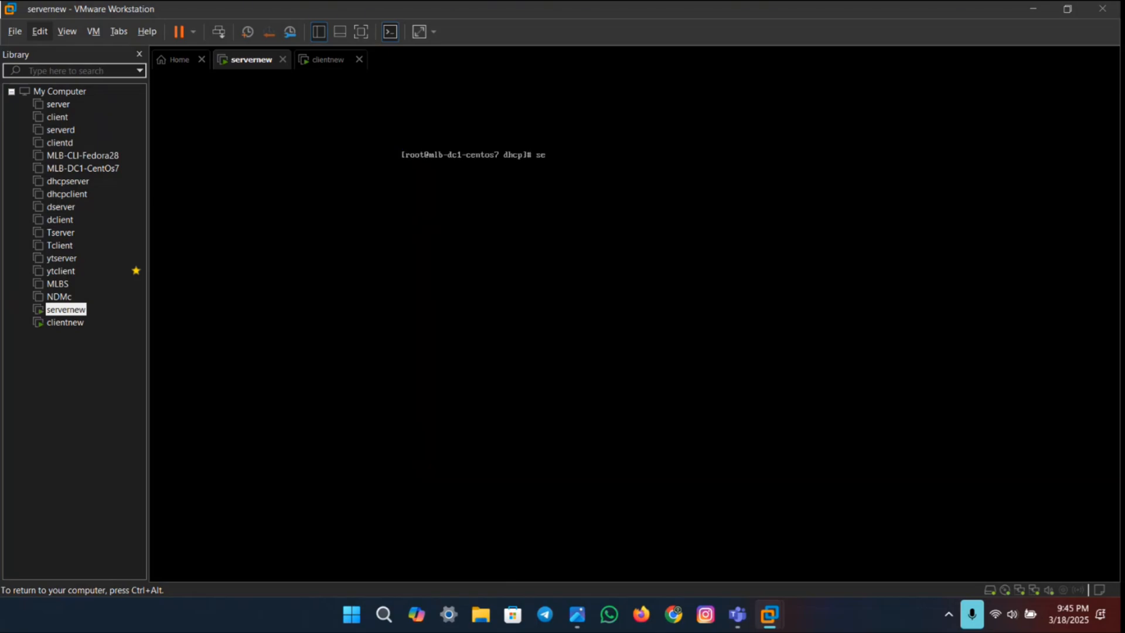
pyautogui.write('rvice dhcpd start')
pyautogui.press('Return')
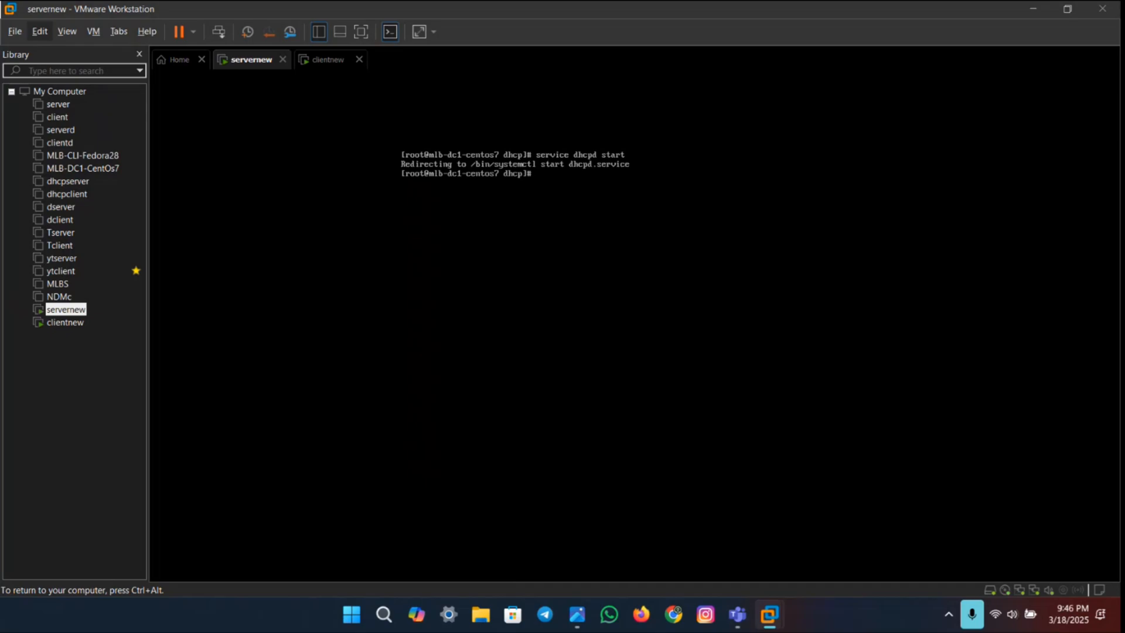
# Step: Look up the command that starts the DHCP server at logon in the lab PDF, then return to the servernew terminal
pyautogui.press('ctrl+super+Right')
pyautogui.scroll(-4, 598, 361)
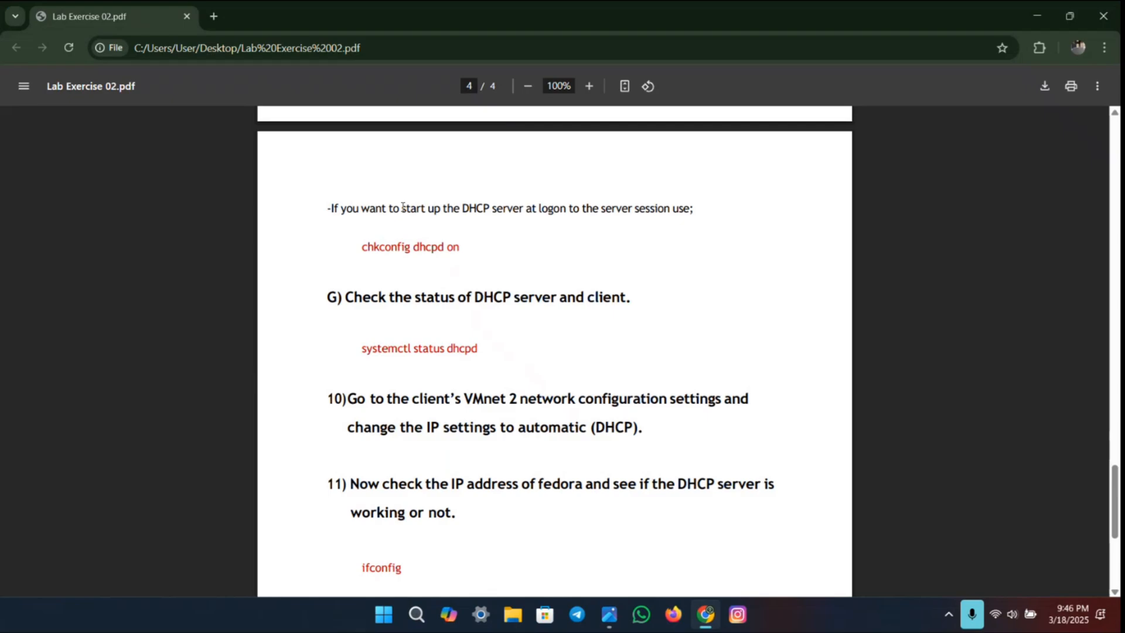
pyautogui.moveTo(402, 208); pyautogui.dragTo(698, 210)
pyautogui.click(551, 234)
pyautogui.moveTo(359, 247); pyautogui.dragTo(462, 251)
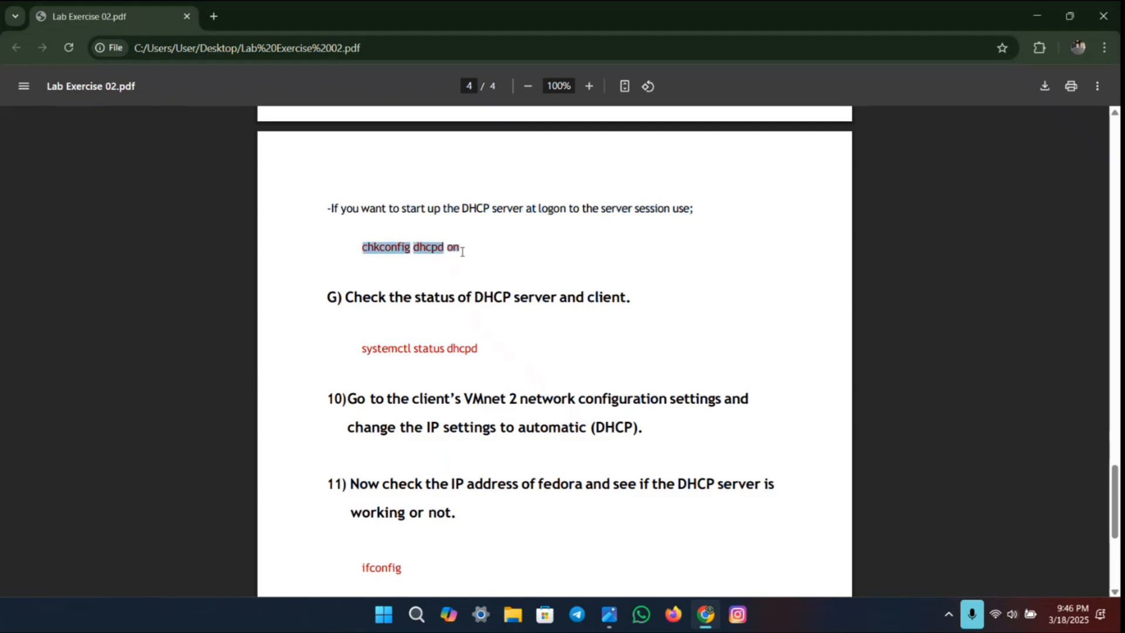
pyautogui.click(489, 236)
pyautogui.press('ctrl+super+Left')
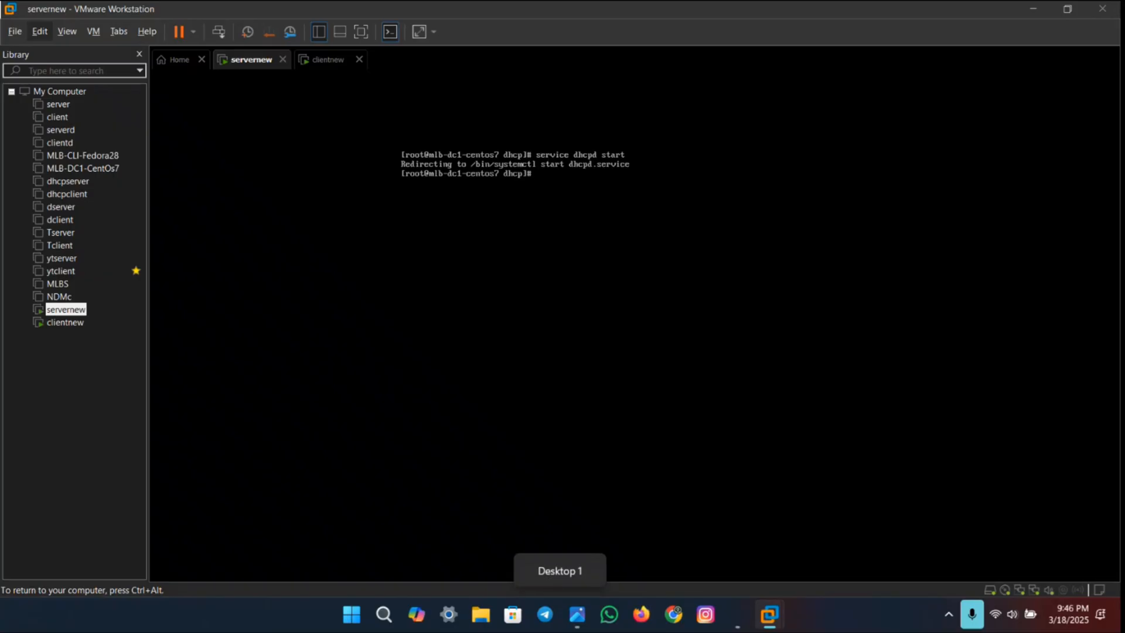
# Step: Enable the DHCP service at startup with chkconfig dhcpd on
pyautogui.write('chk')
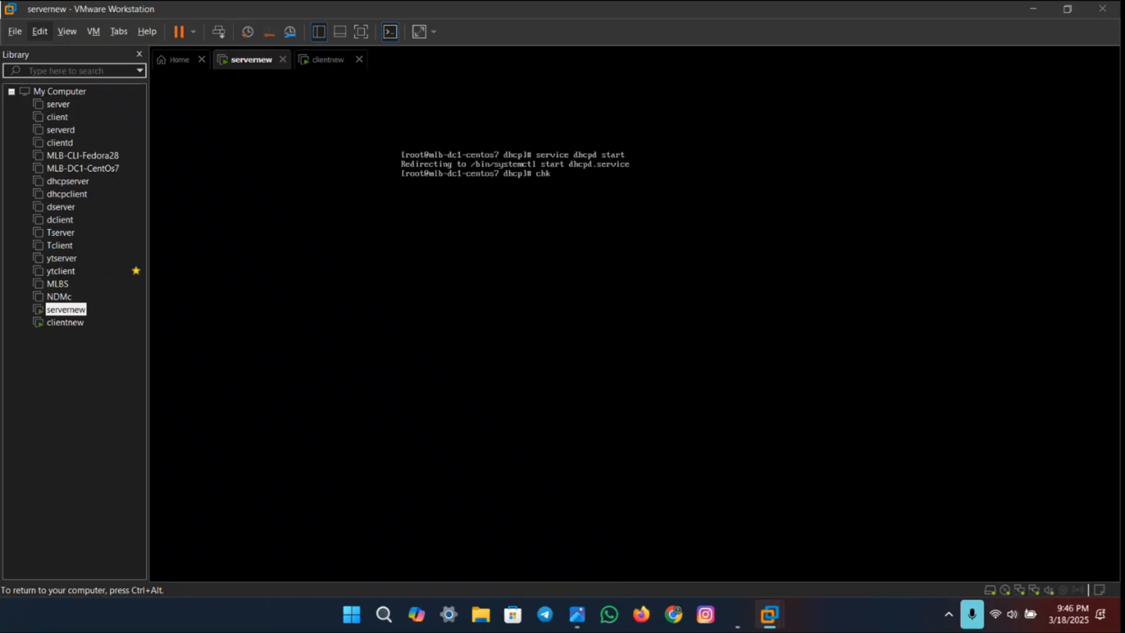
pyautogui.write('config dhcpd on')
pyautogui.press('Return')
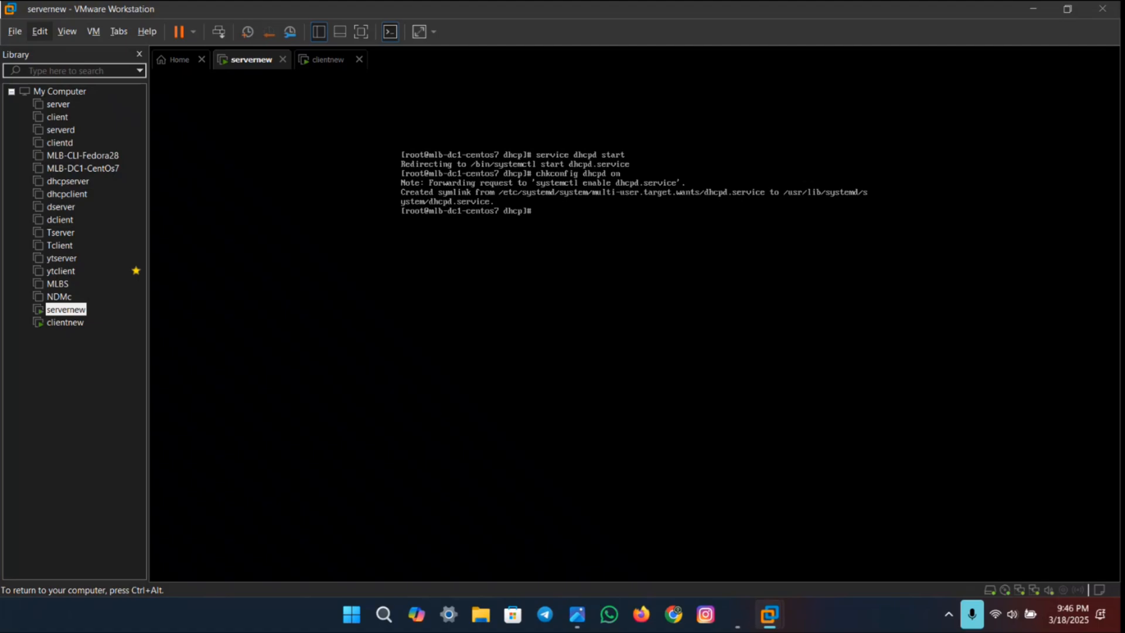
# Step: Check the DHCP service's status with systemctl status dhcpd, as given in section G of the lab PDF
pyautogui.press('ctrl+super+Right')
pyautogui.scroll(-5, 615, 371)
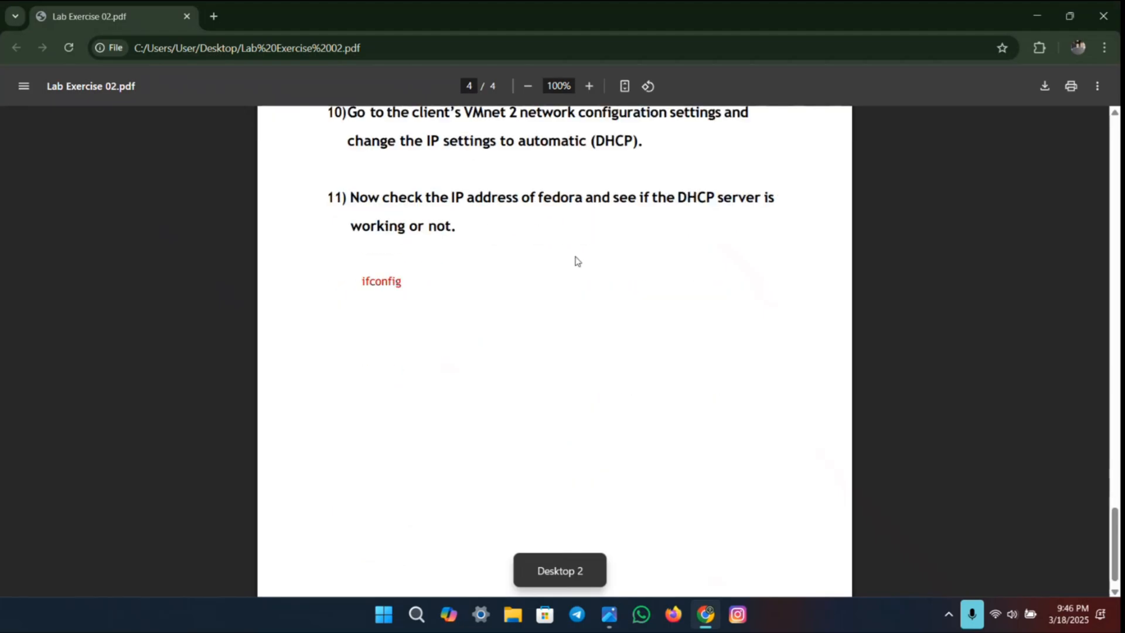
pyautogui.scroll(5, 577, 261)
pyautogui.scroll(1, 472, 249)
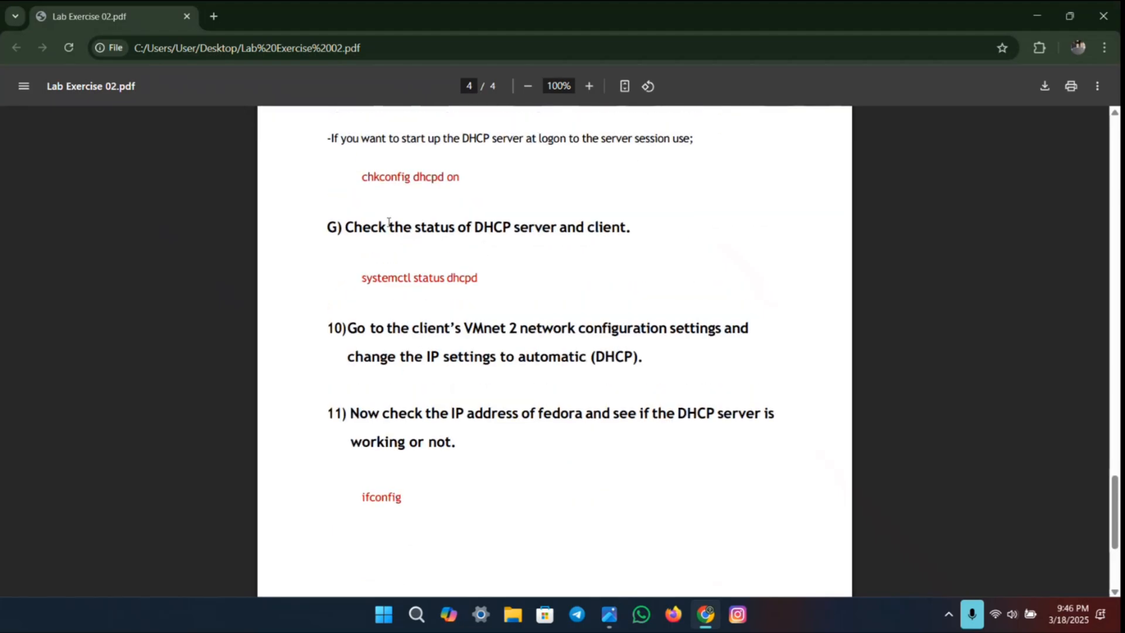
pyautogui.press('ctrl+super+Left')
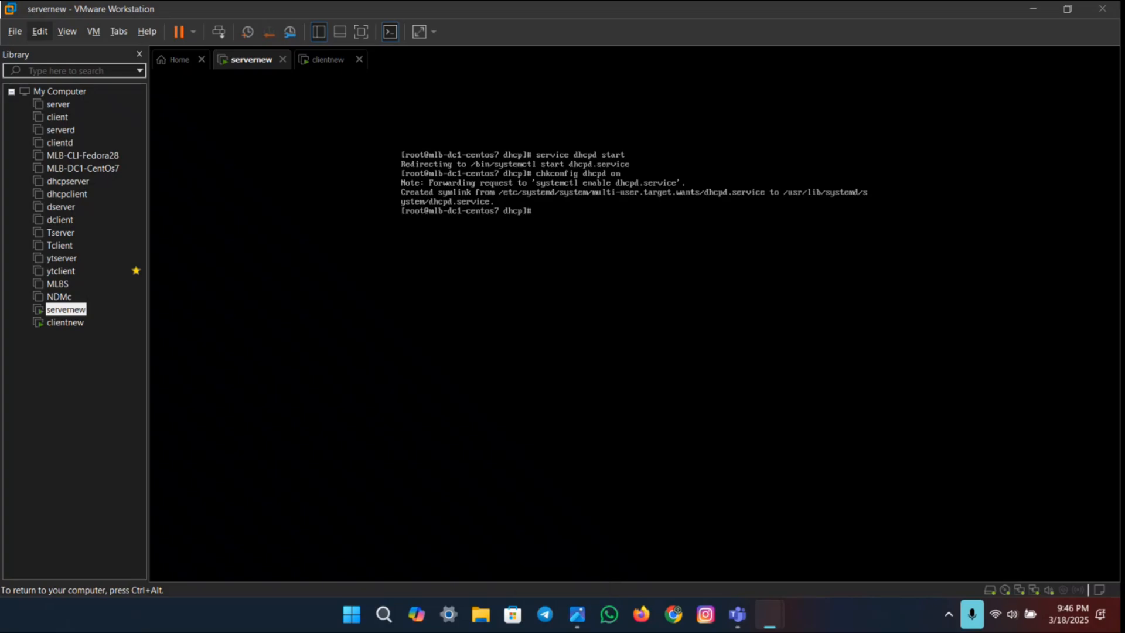
pyautogui.write('ystemctl status dhcpd')
pyautogui.press('Return')
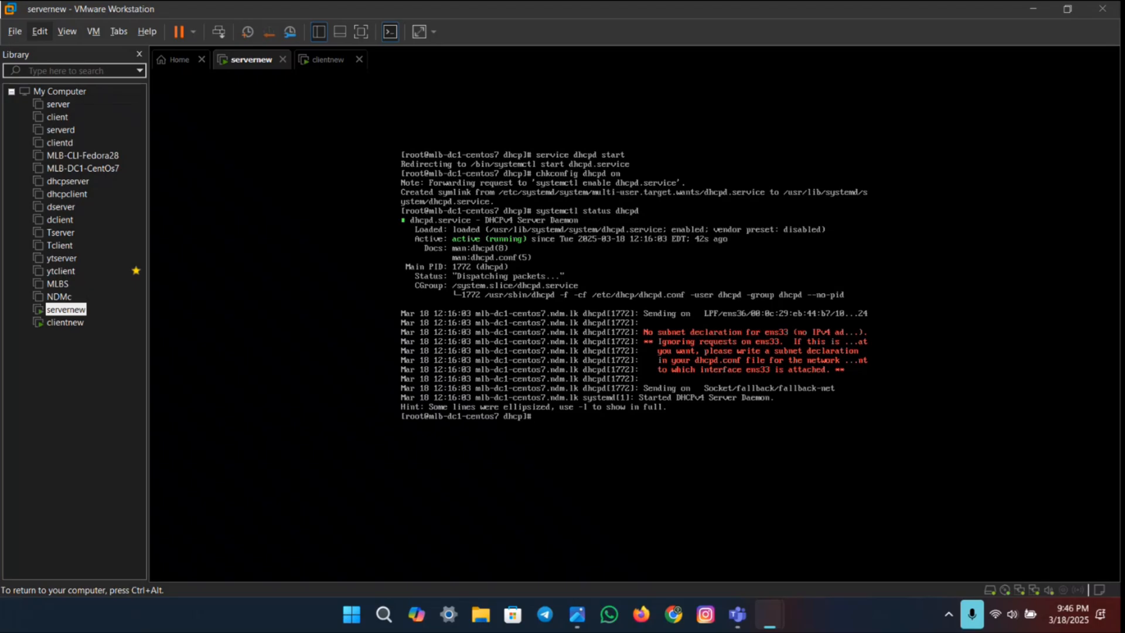
pyautogui.press('Return')
# Step: Read steps 10 and 11 of the lab PDF about the client's VMnet 2 IP settings and the ifconfig check
pyautogui.press('ctrl+super+Right')
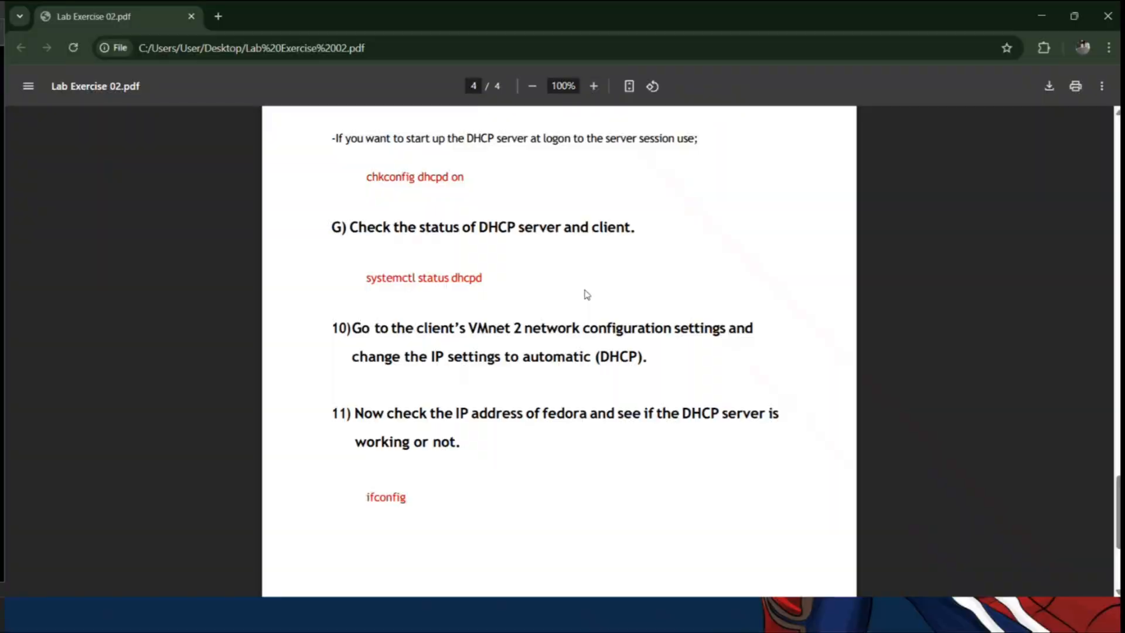
pyautogui.scroll(-2, 533, 354)
pyautogui.scroll(-1, 480, 284)
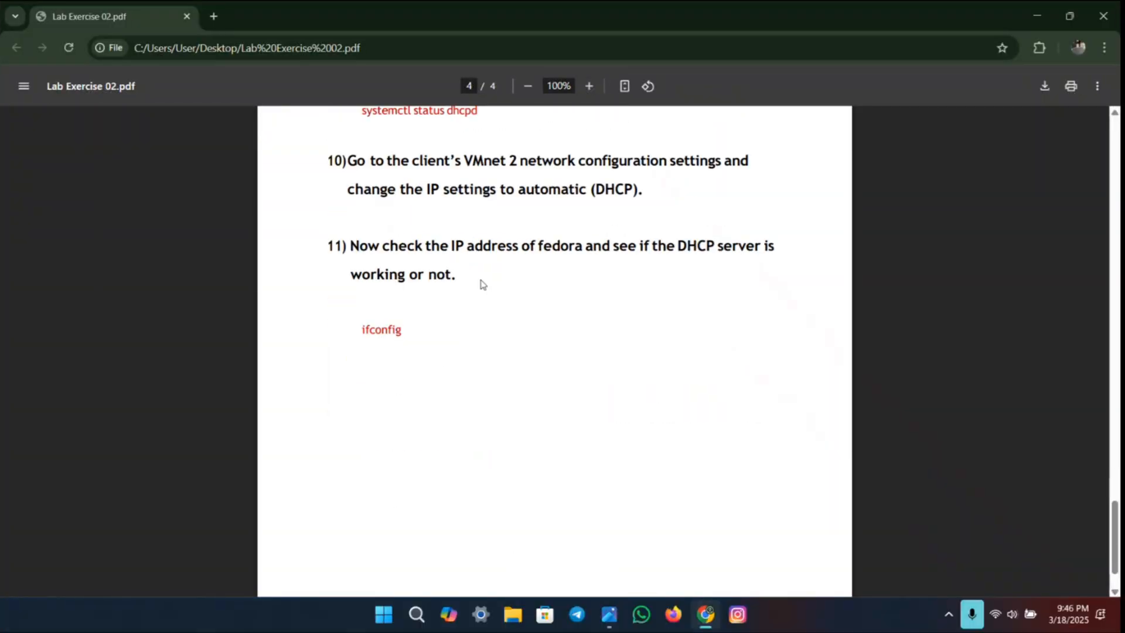
pyautogui.scroll(1, 480, 284)
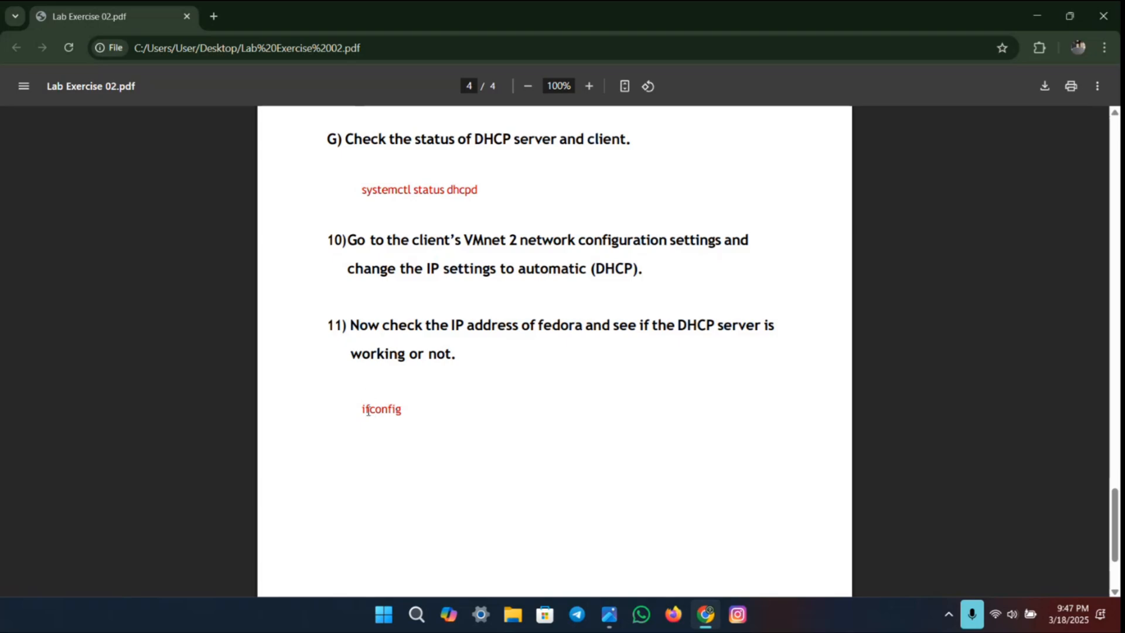
pyautogui.moveTo(362, 409); pyautogui.dragTo(440, 416)
pyautogui.press('ctrl+super+Left')
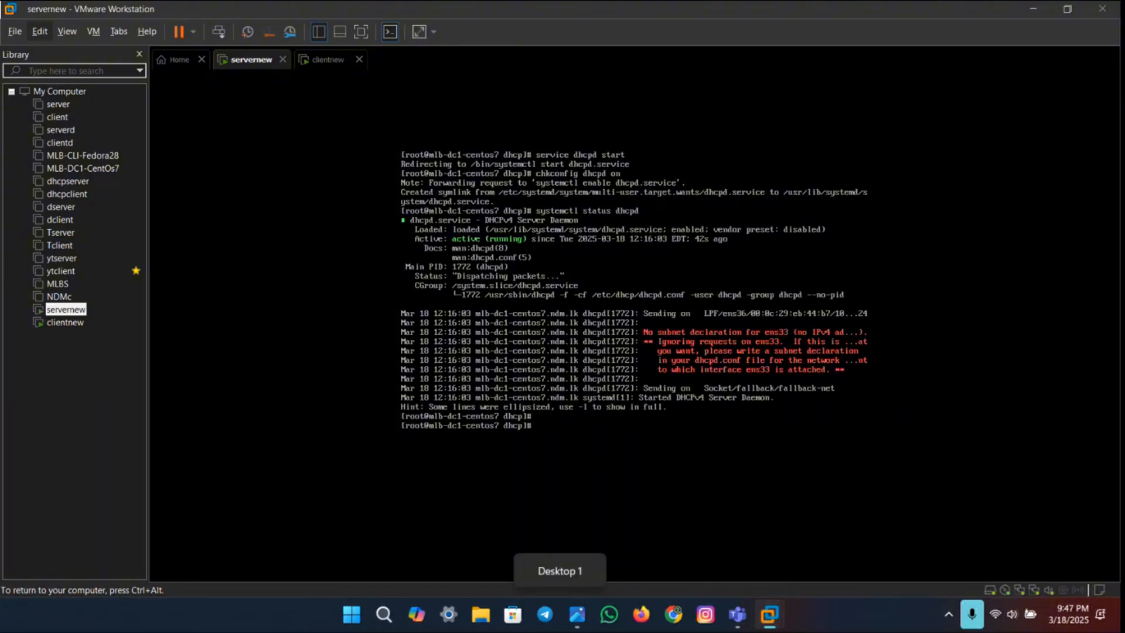
# Step: Switch to the clientnew virtual machine and log in as client1 with the account password
pyautogui.click(314, 67)
pyautogui.click(618, 326)
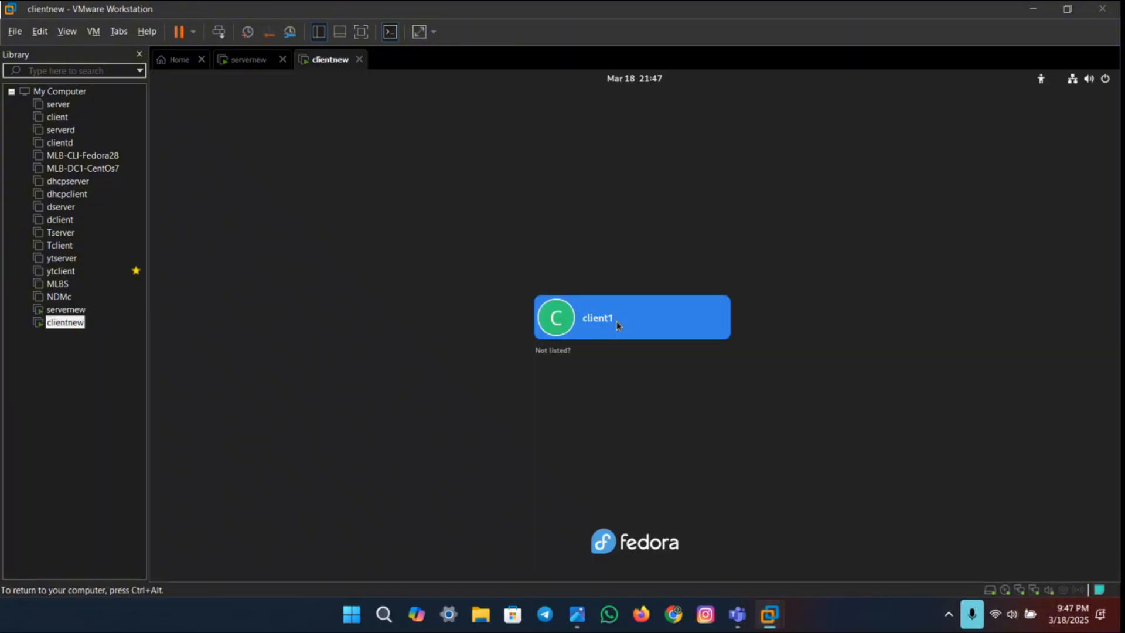
pyautogui.click(616, 322)
pyautogui.write('•••••••')
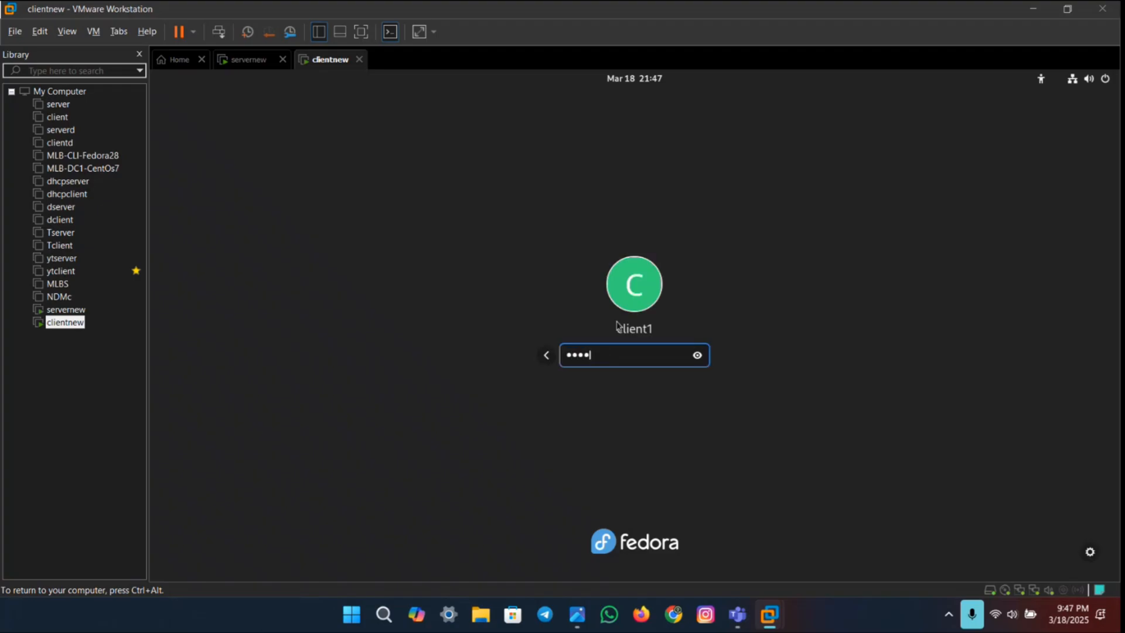
pyautogui.press('Return')
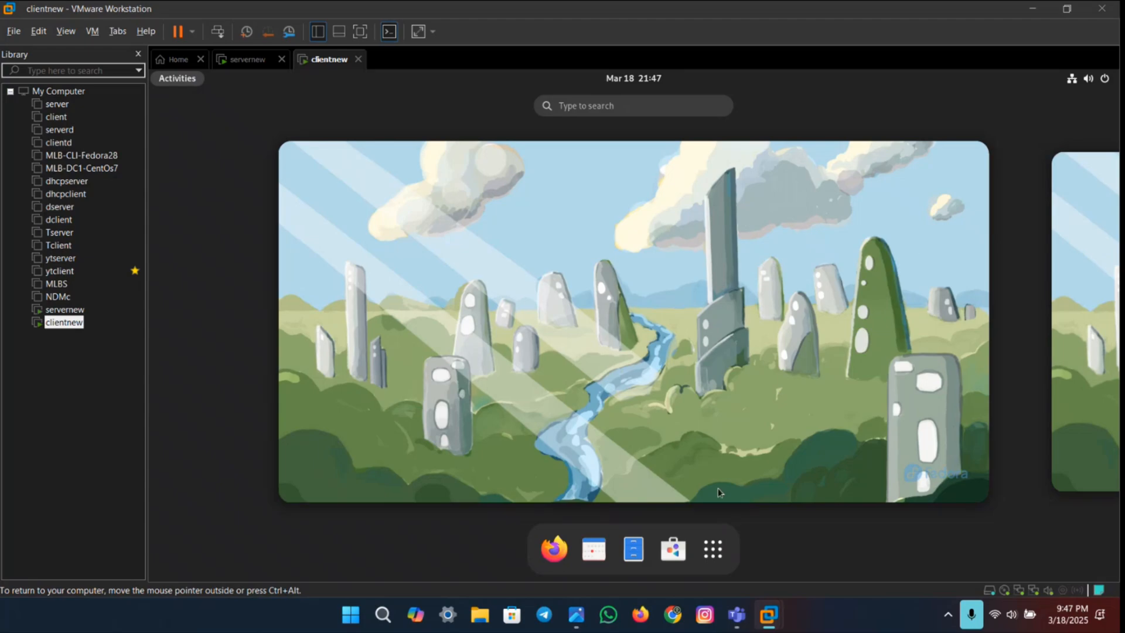
# Step: In the client's network settings, change the Ethernet (ens224) connection's IPv4 method to Automatic (DHCP) and apply it
pyautogui.click(1072, 80)
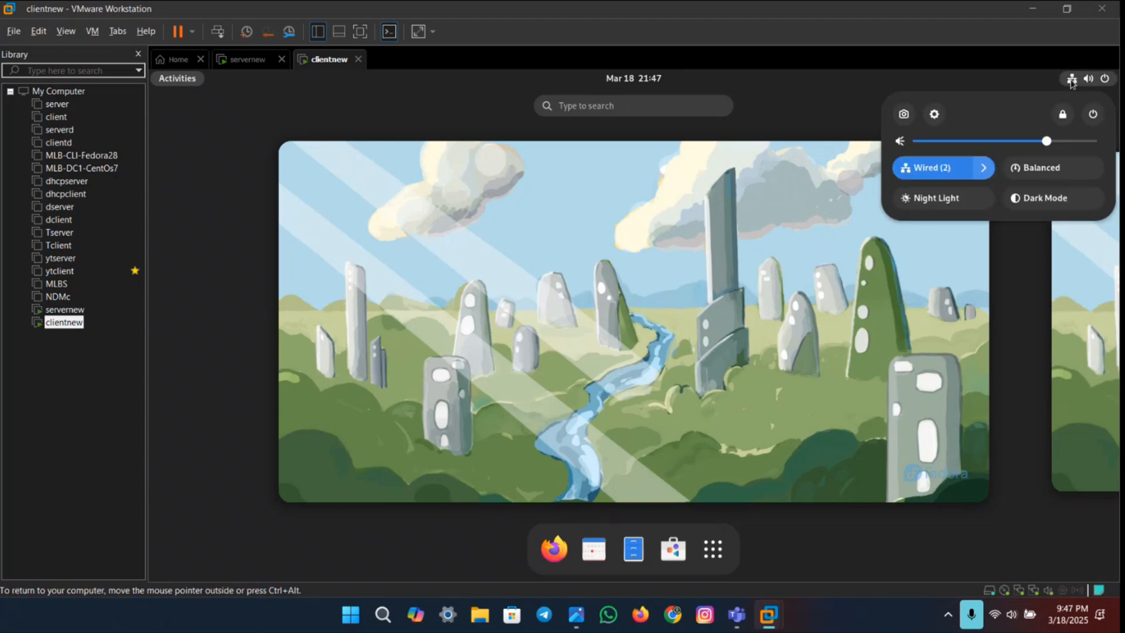
pyautogui.click(934, 115)
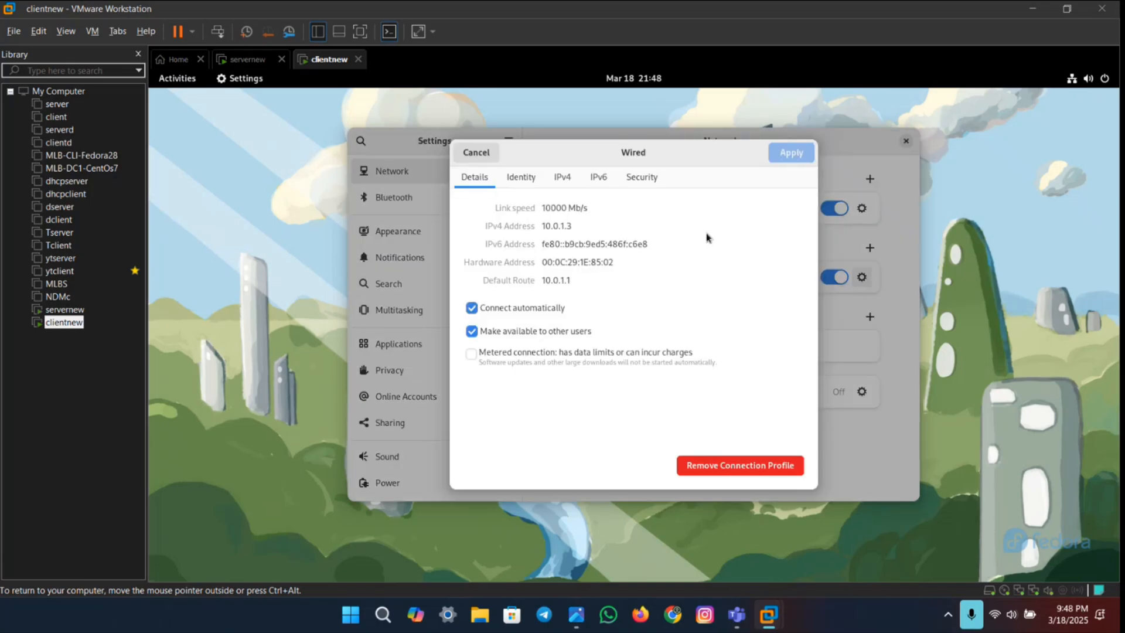
pyautogui.moveTo(544, 226); pyautogui.dragTo(602, 217)
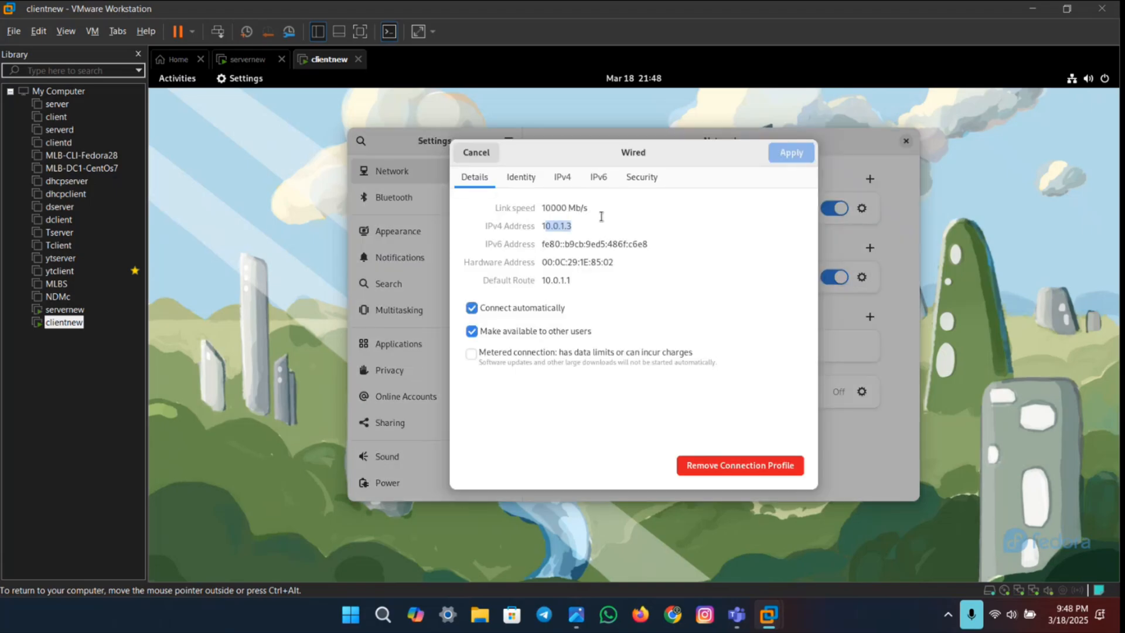
pyautogui.click(587, 224)
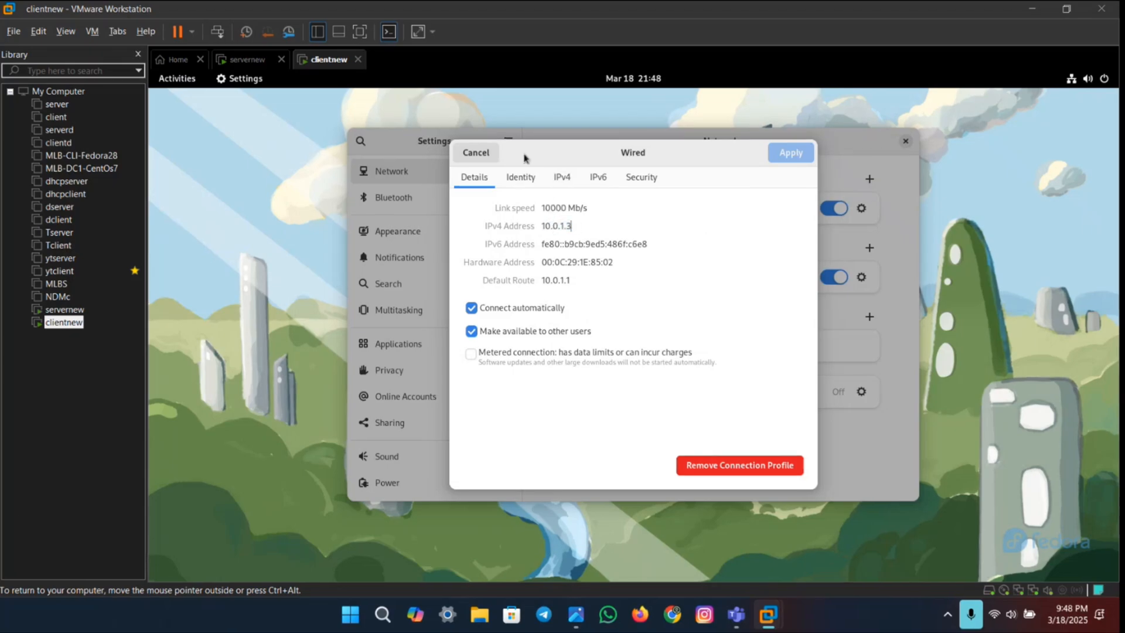
pyautogui.click(564, 179)
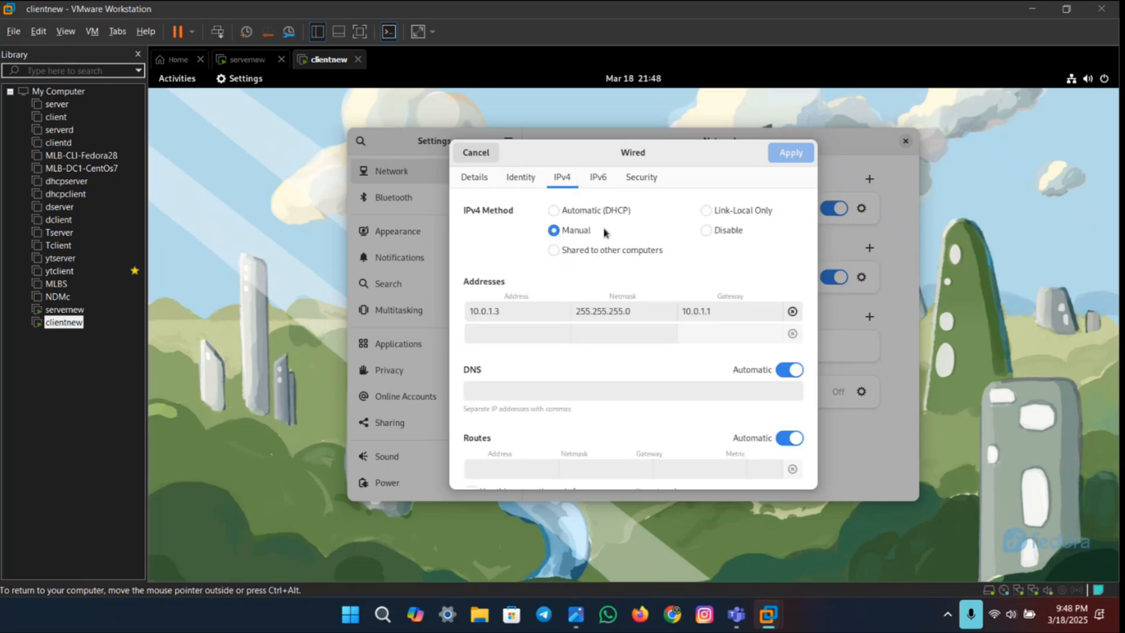
pyautogui.click(554, 210)
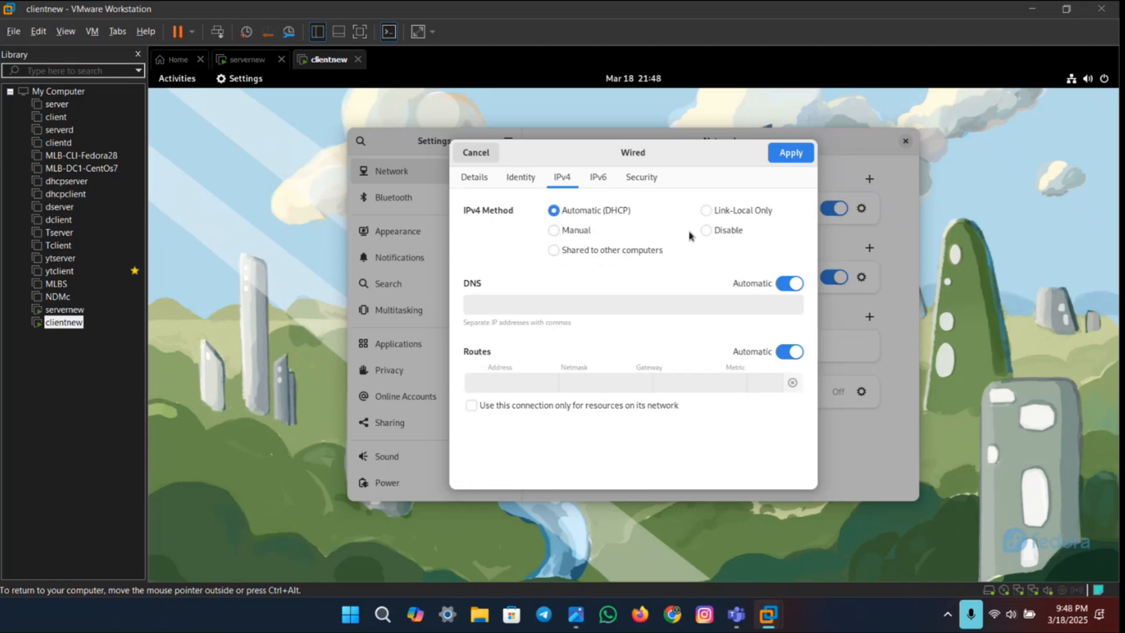
pyautogui.click(787, 154)
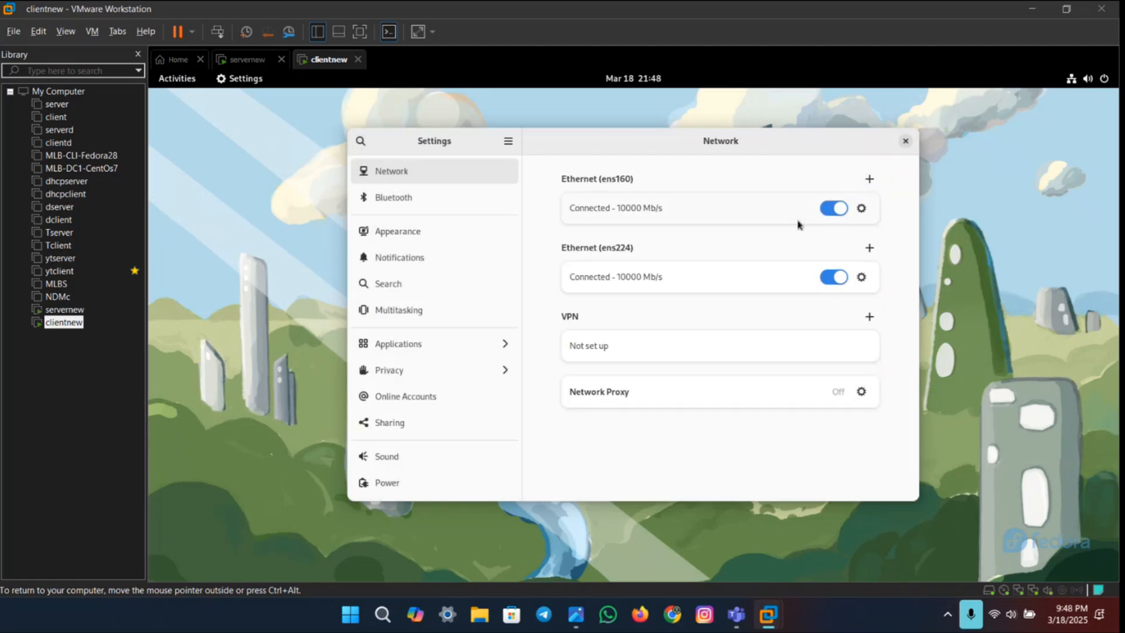
# Step: Turn the Ethernet (ens224) connection off and on again, then view its connection details and close them
pyautogui.click(835, 277)
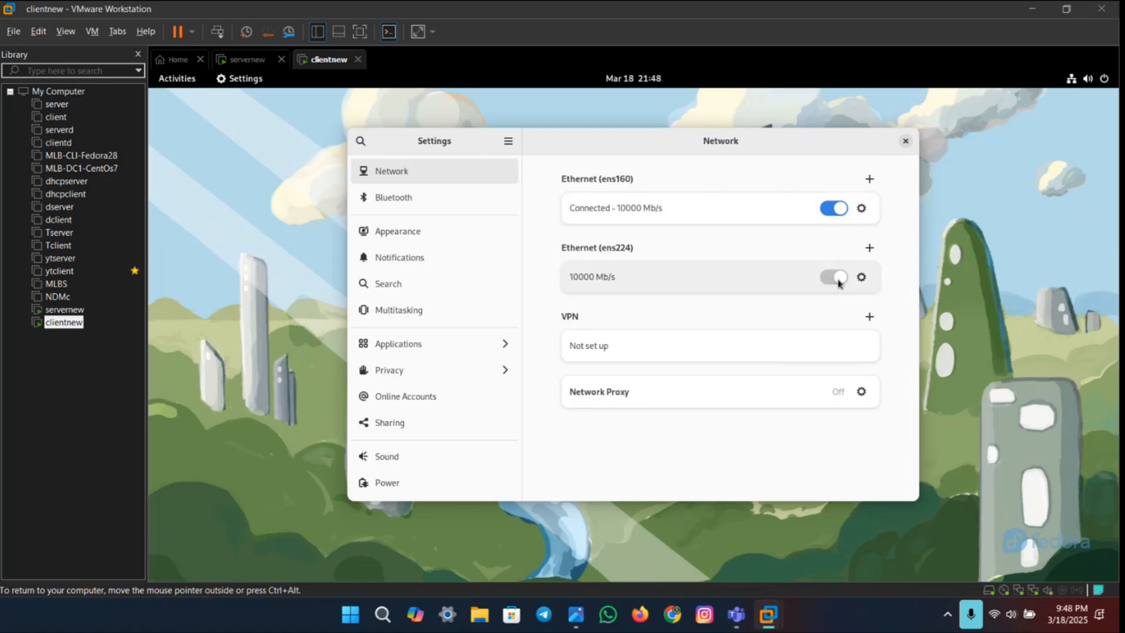
pyautogui.click(835, 278)
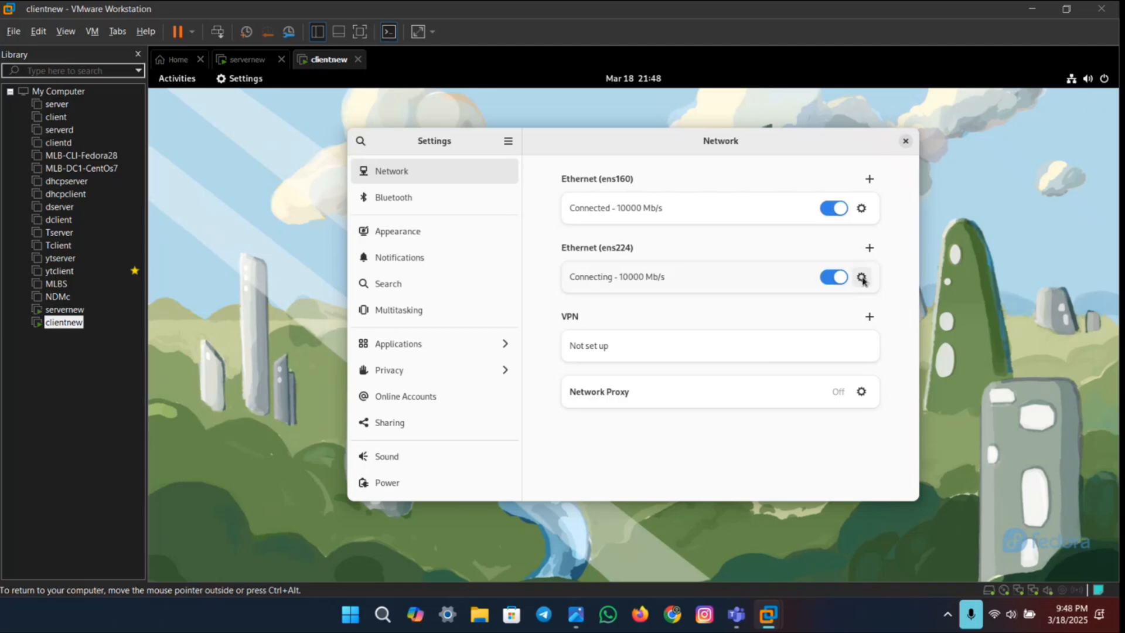
pyautogui.click(862, 278)
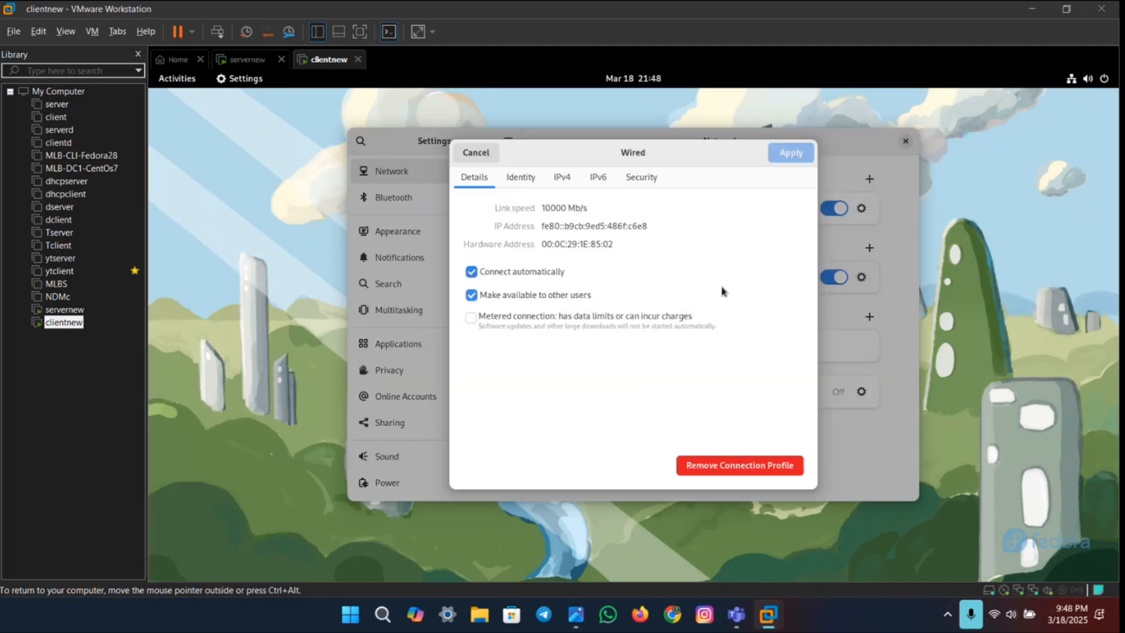
pyautogui.click(494, 154)
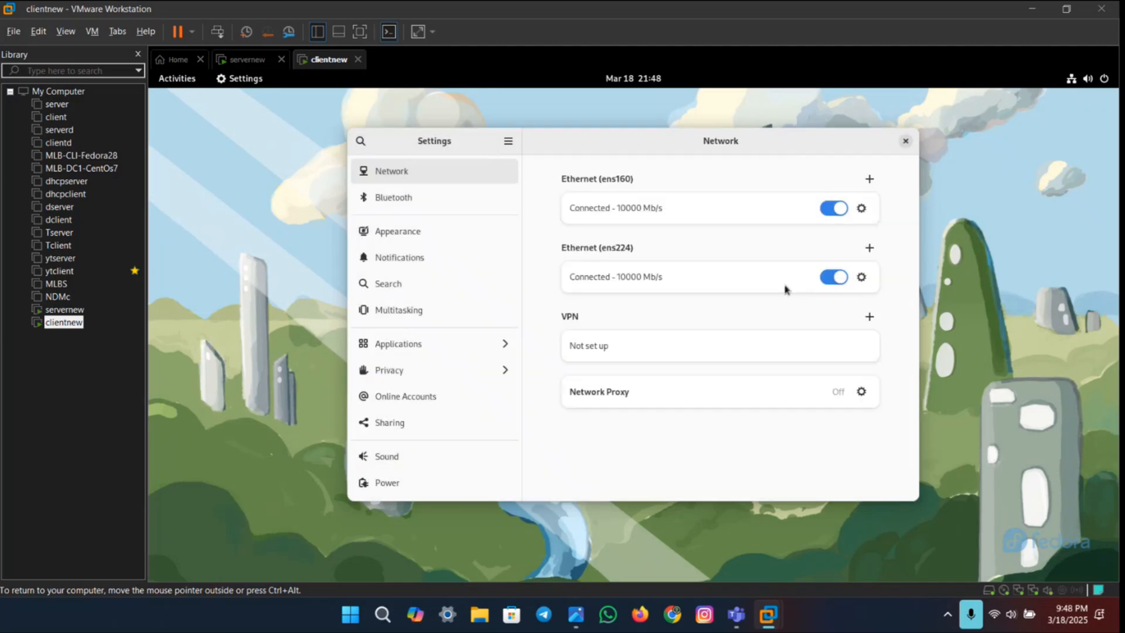
# Step: Reconnect the Ethernet (ens224) interface once more, check the IPv4 address in its connection details, and close the network settings
pyautogui.click(835, 277)
pyautogui.click(835, 277)
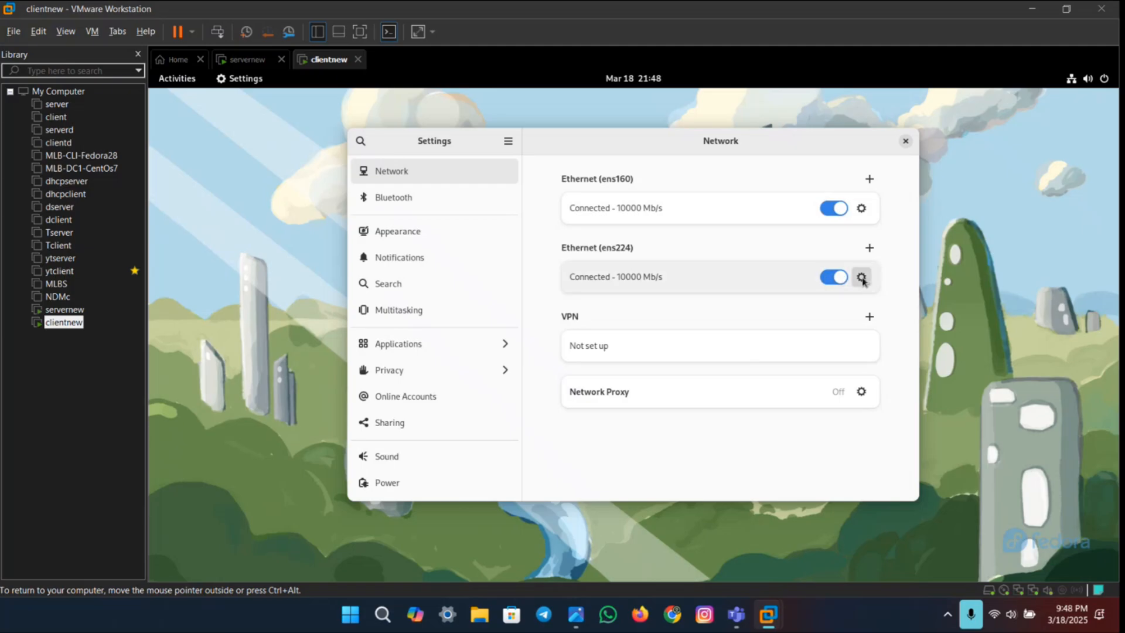
pyautogui.click(861, 278)
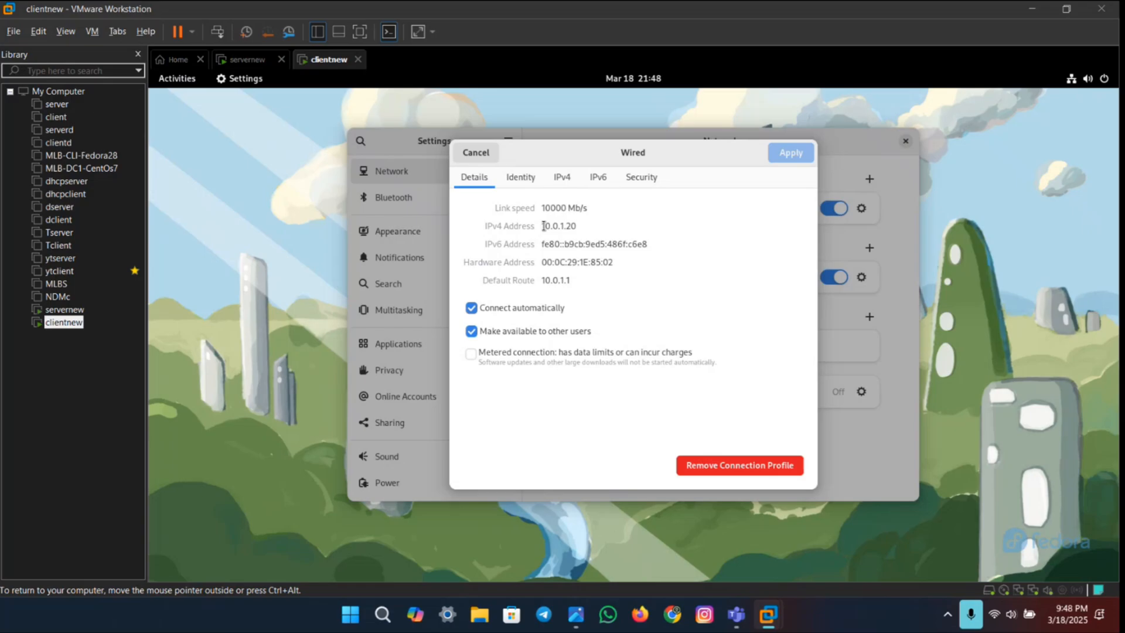
pyautogui.moveTo(543, 226); pyautogui.dragTo(579, 226)
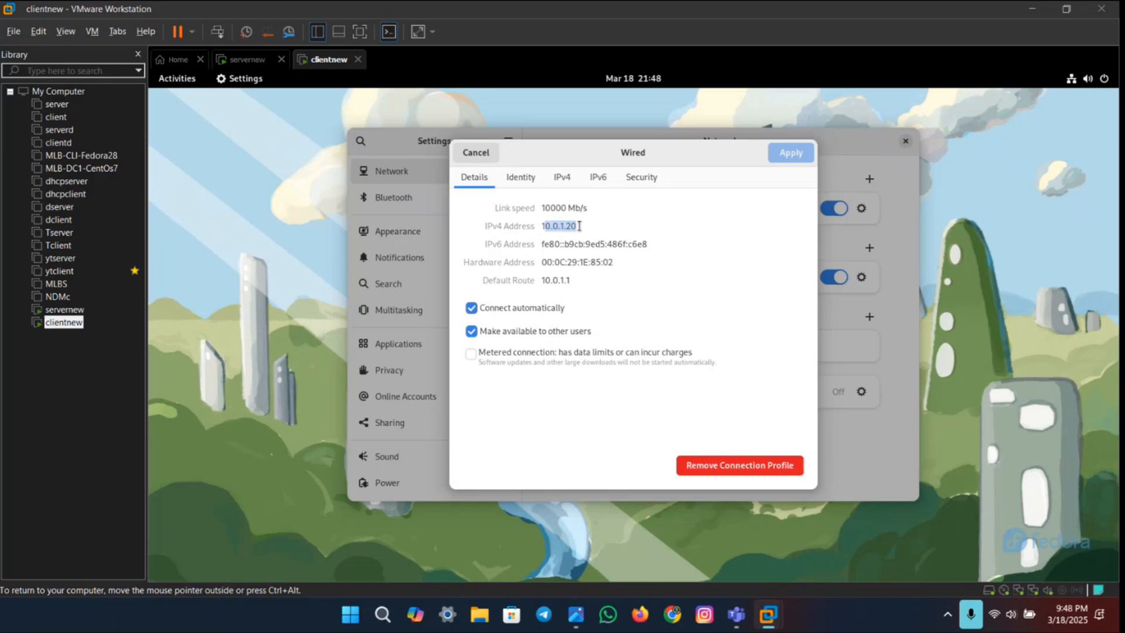
pyautogui.click(610, 225)
pyautogui.click(484, 155)
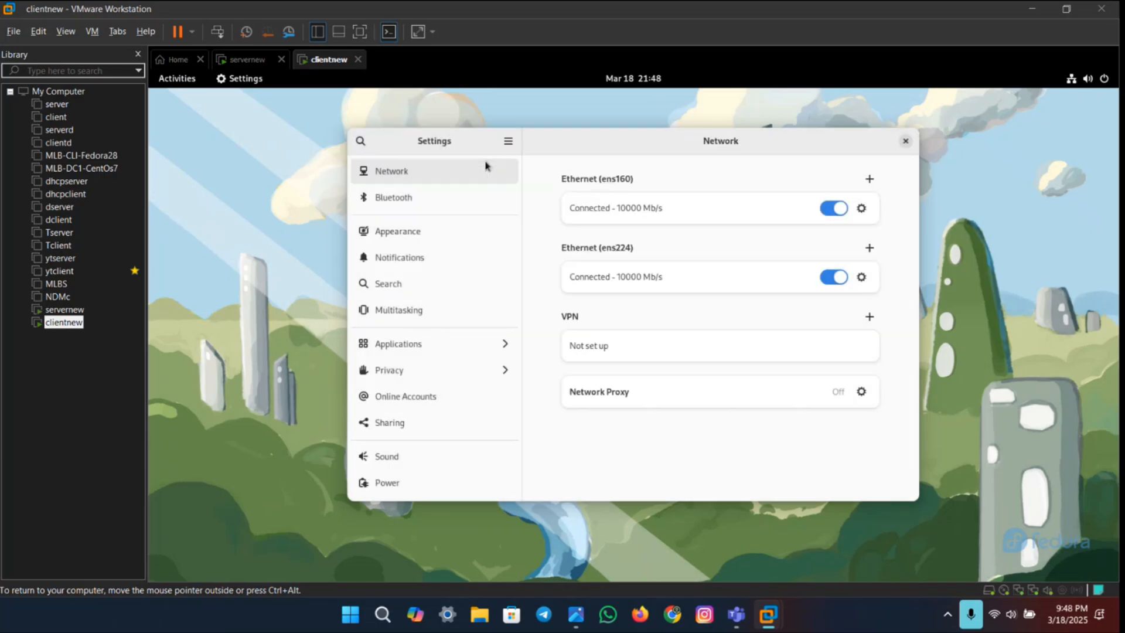
pyautogui.click(905, 141)
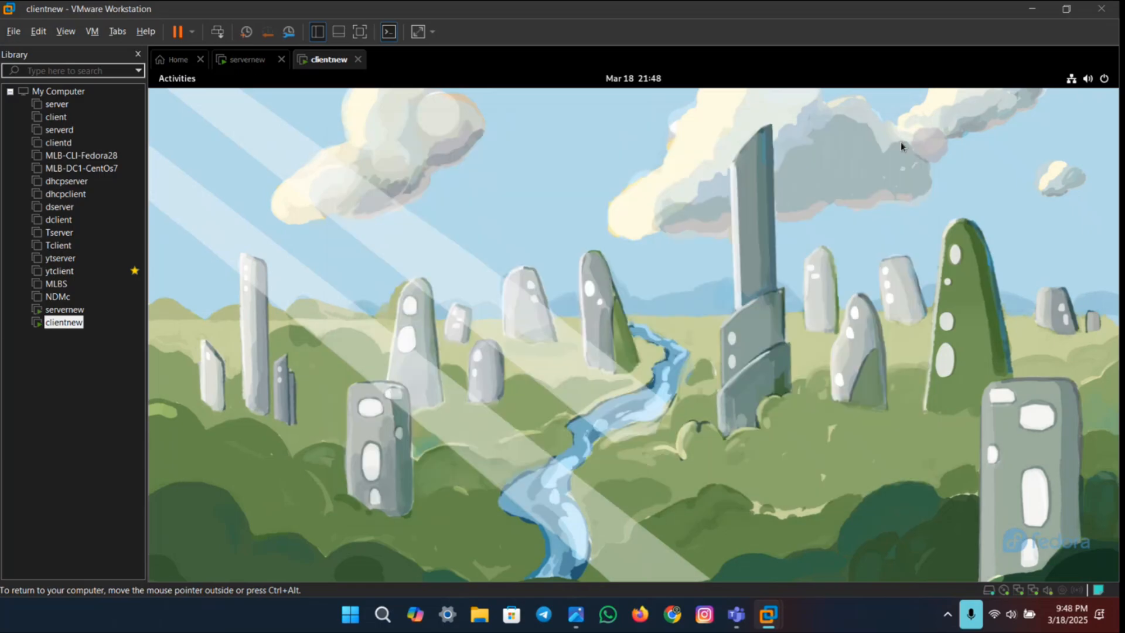
# Step: Open a terminal on the client and run ifconfig to check the inet address of the ens224 interface
pyautogui.press('super')
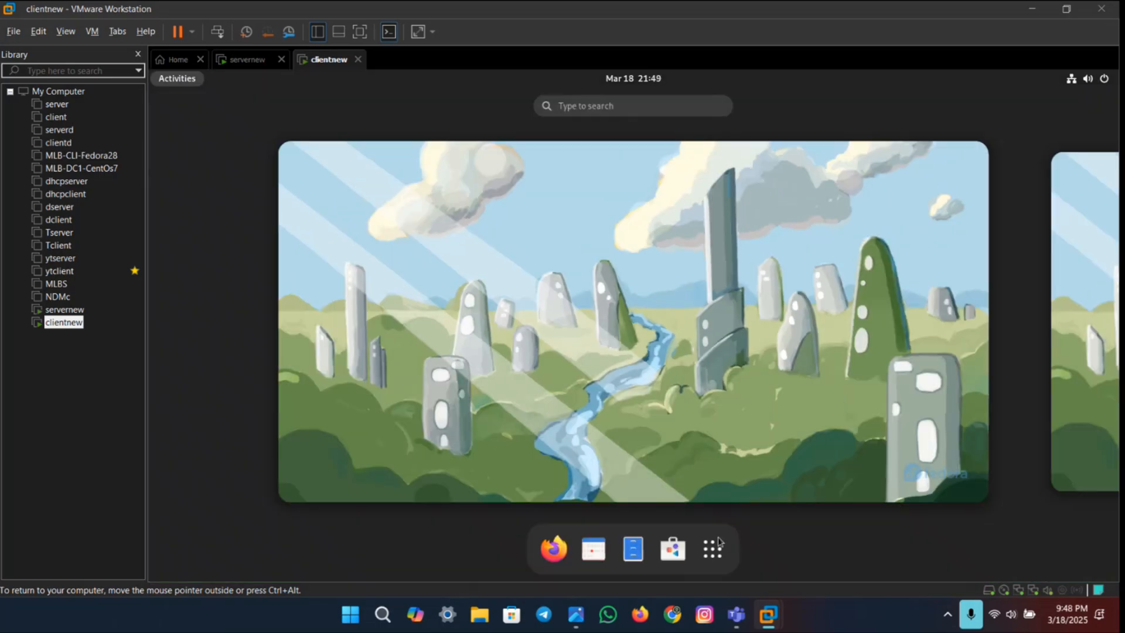
pyautogui.click(712, 549)
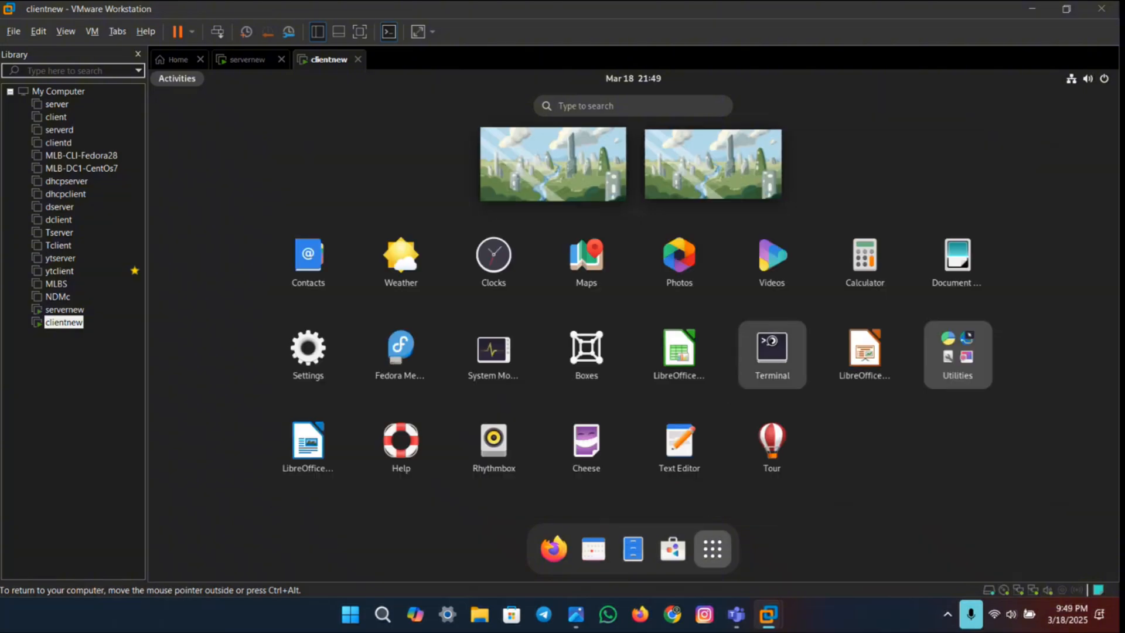
pyautogui.click(772, 344)
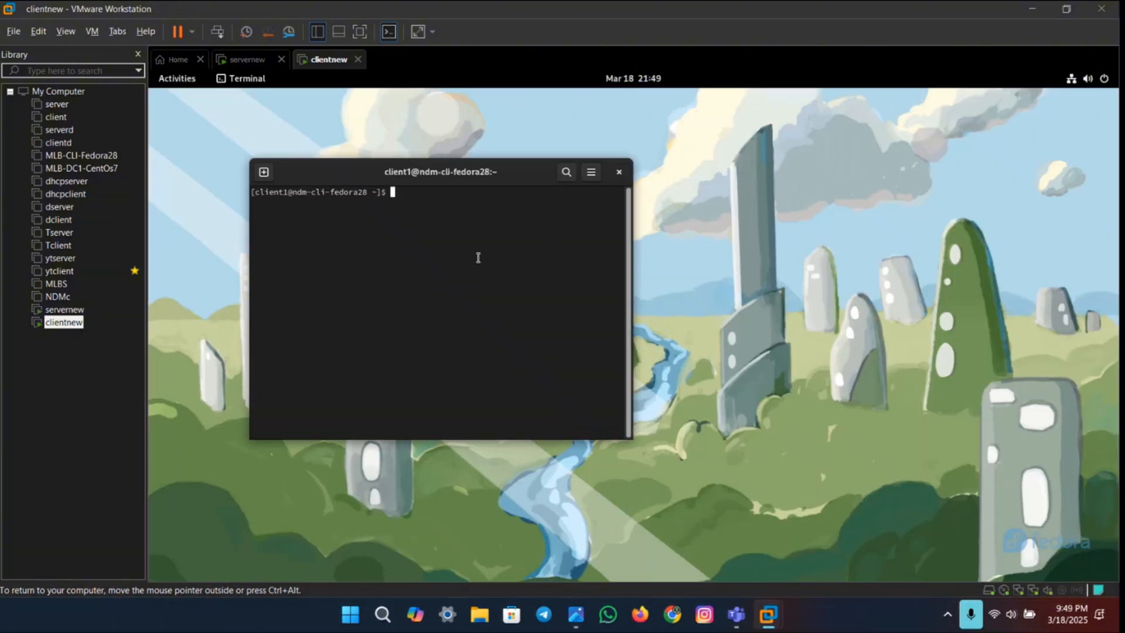
pyautogui.write('ifconfig')
pyautogui.press('Return')
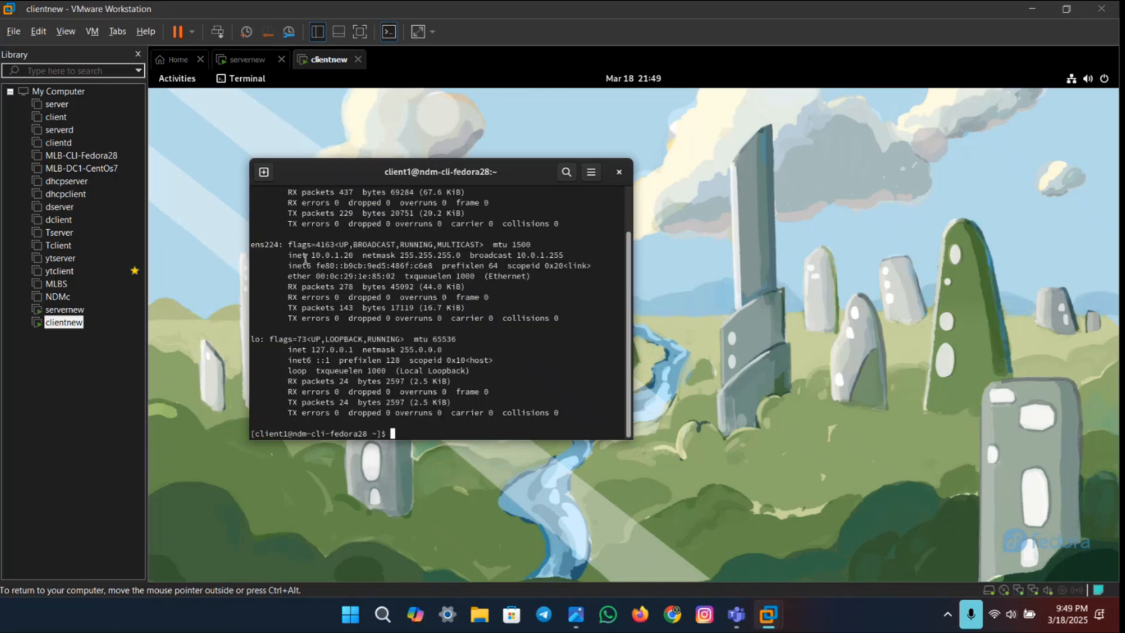
pyautogui.scroll(2, 307, 252)
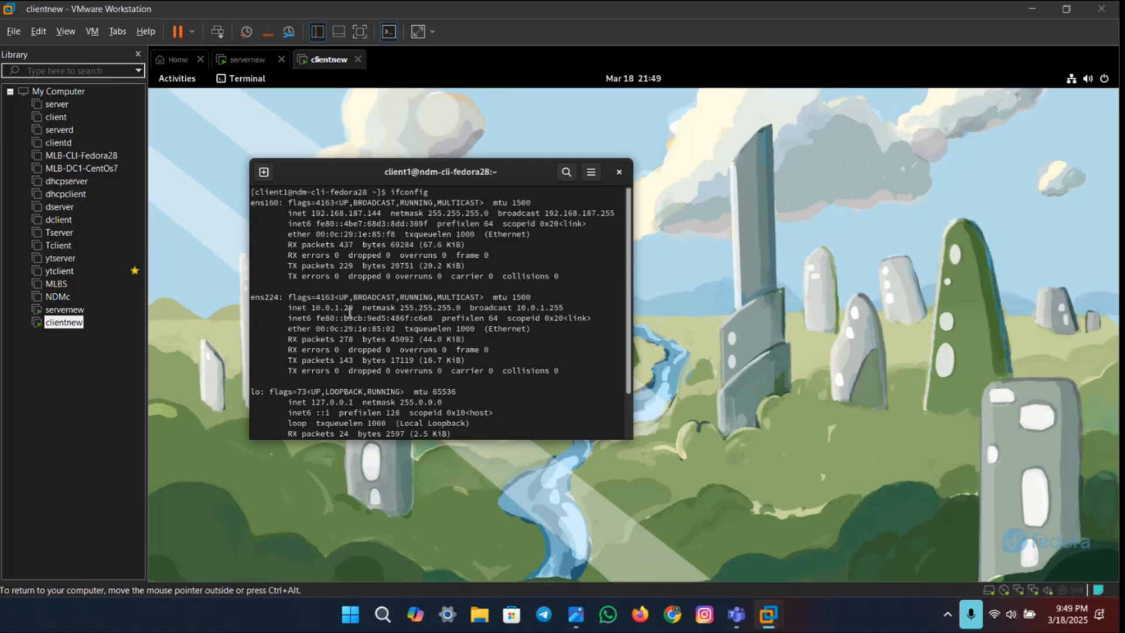
pyautogui.moveTo(314, 307); pyautogui.dragTo(457, 317)
pyautogui.moveTo(527, 328); pyautogui.dragTo(437, 349)
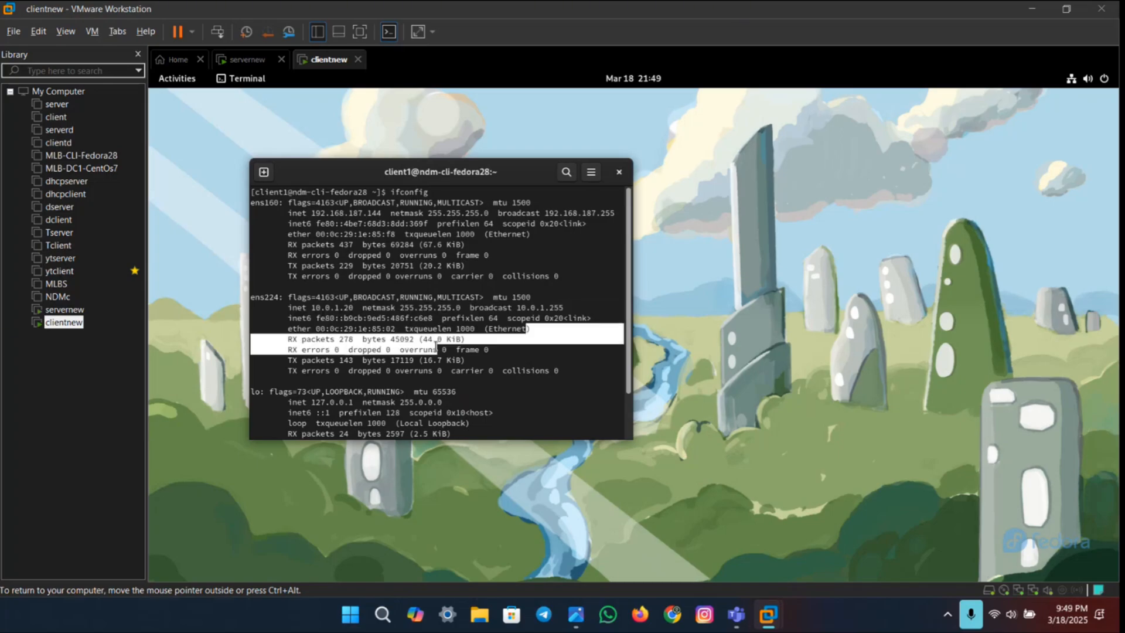
pyautogui.click(493, 359)
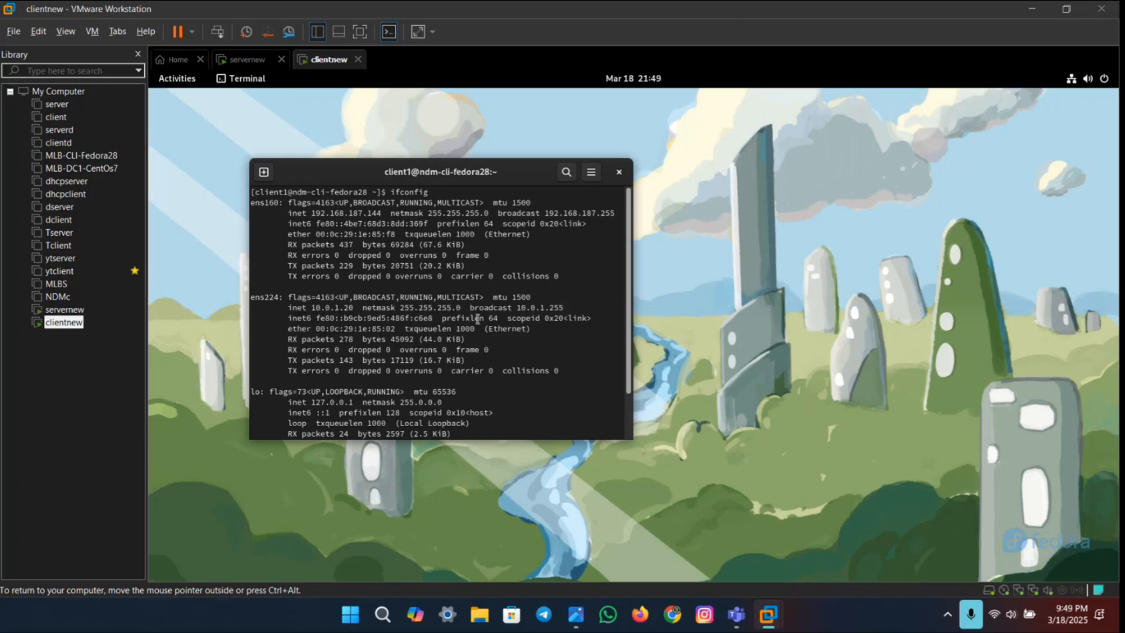